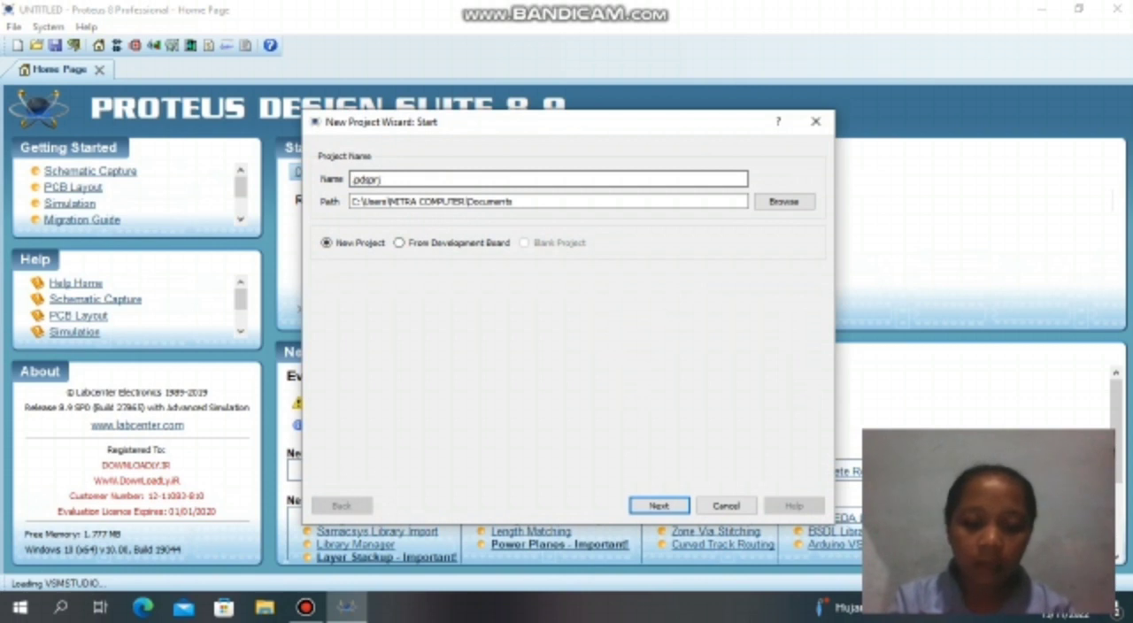
# Create a new project named "modul 1", replacing the existing one, with a default-template schematic, no PCB layout and no firmware.
pyautogui.write('1')
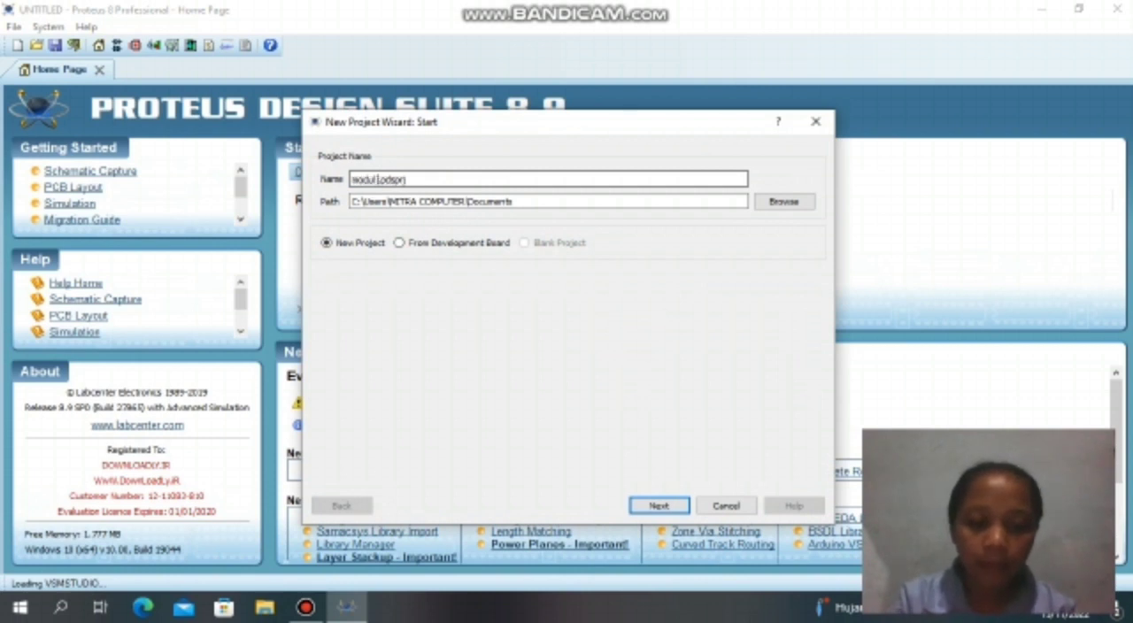
pyautogui.press('Return')
pyautogui.press('Left')
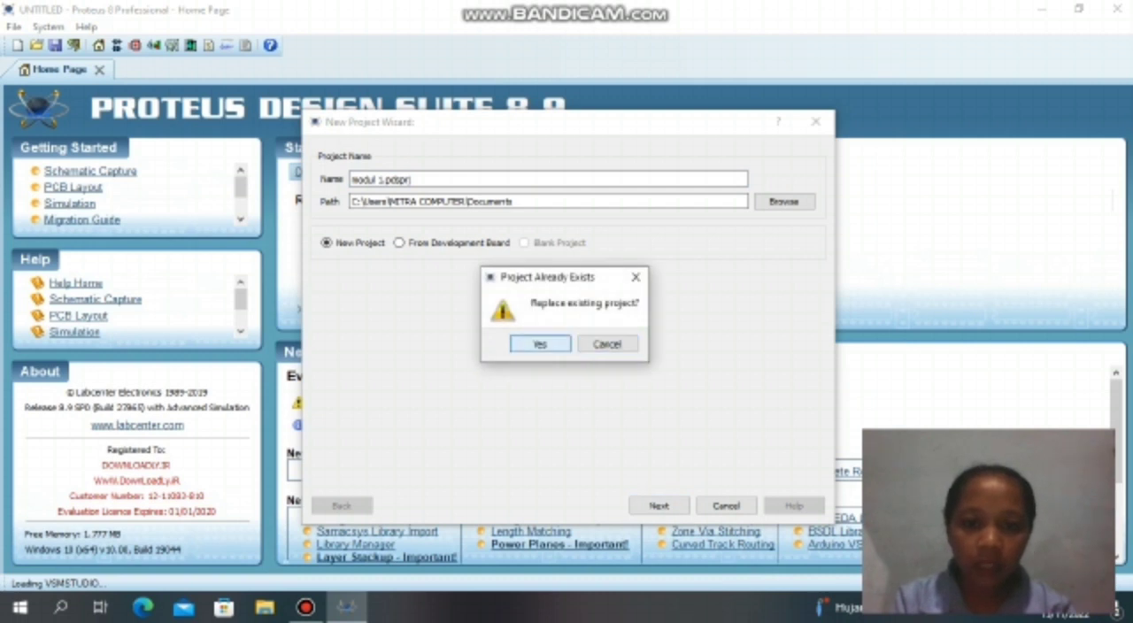
pyautogui.press('Return')
pyautogui.press('Return')
pyautogui.press('Return')
pyautogui.press('Return')
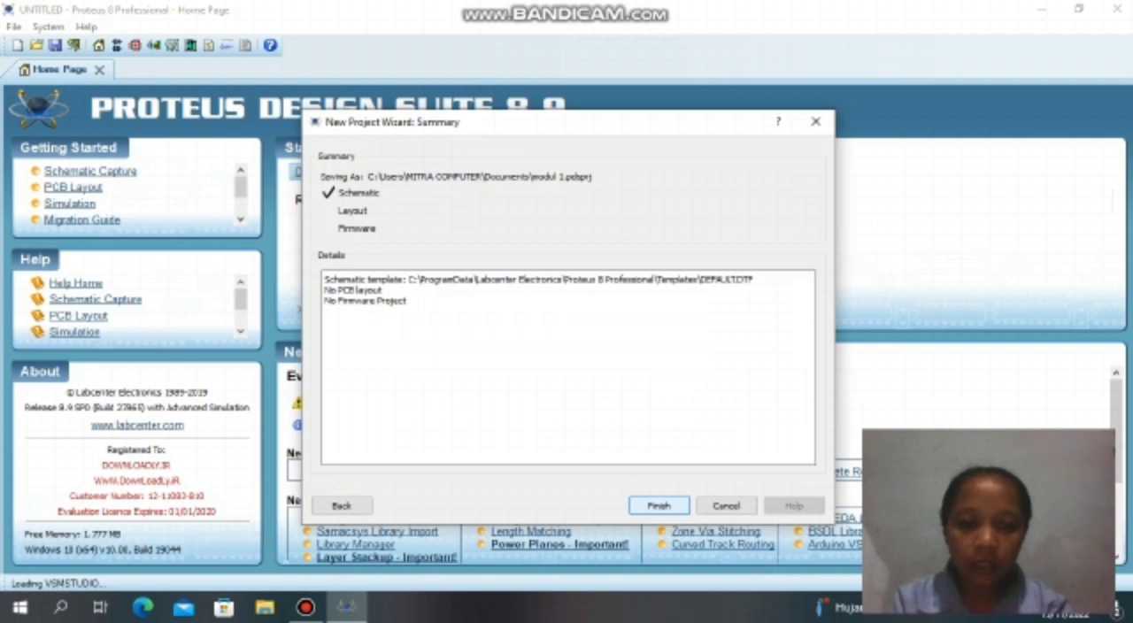
pyautogui.press('Return')
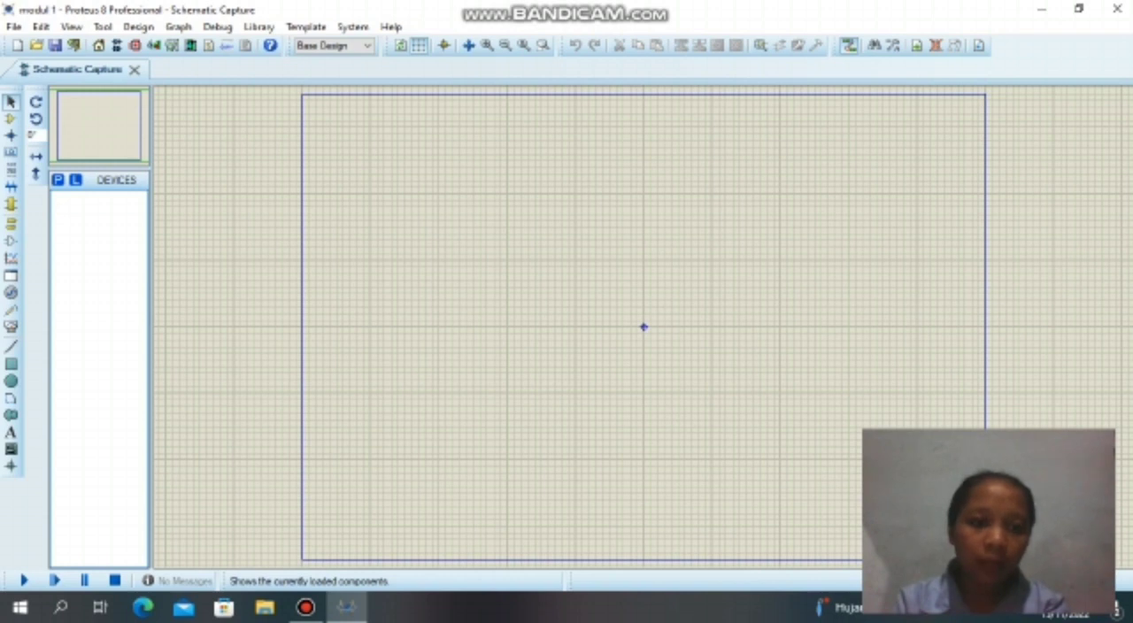
# Add the 10WATT0R1 resistor and the single-cell battery CELL to the device list, searching for "resi" and "batt".
pyautogui.click(58, 179)
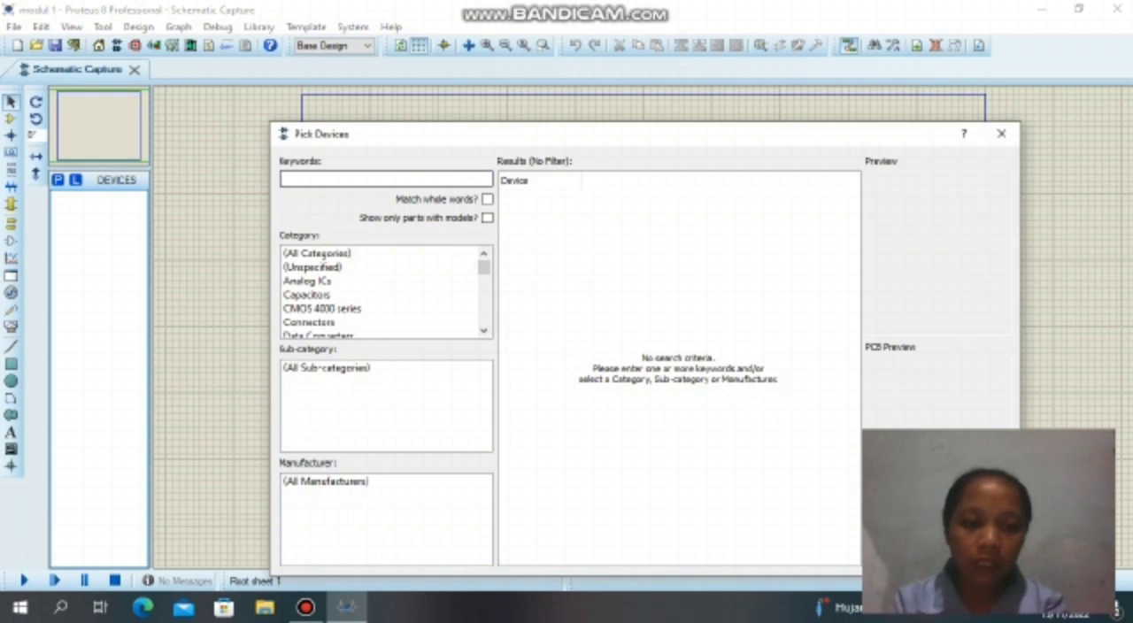
pyautogui.write('resi')
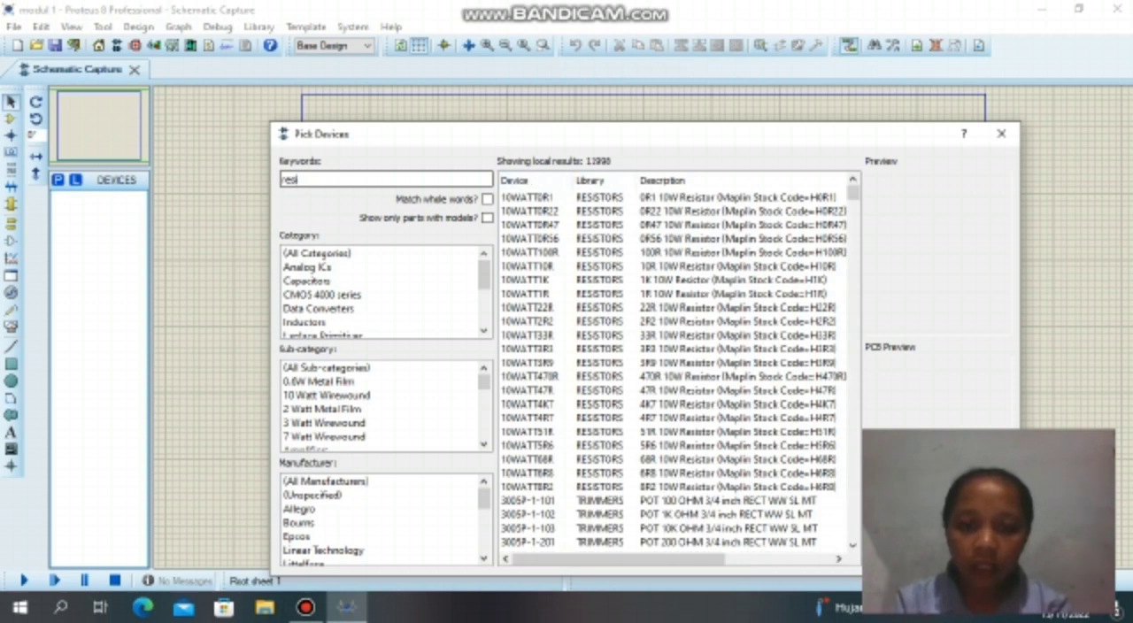
pyautogui.doubleClick(529, 197)
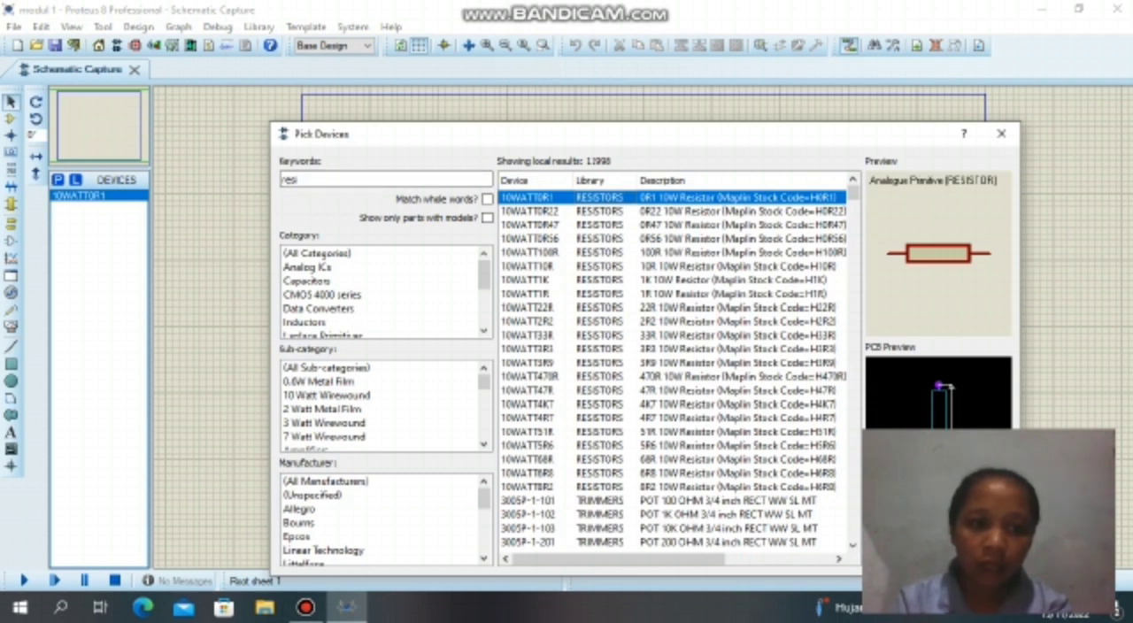
pyautogui.click(299, 179)
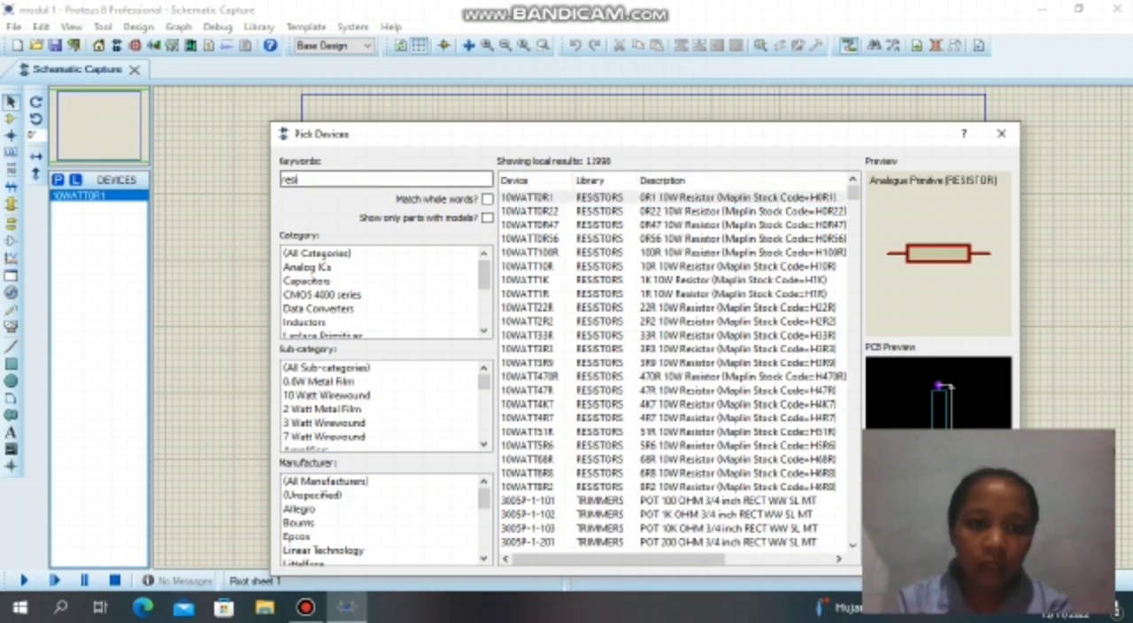
pyautogui.write('batt')
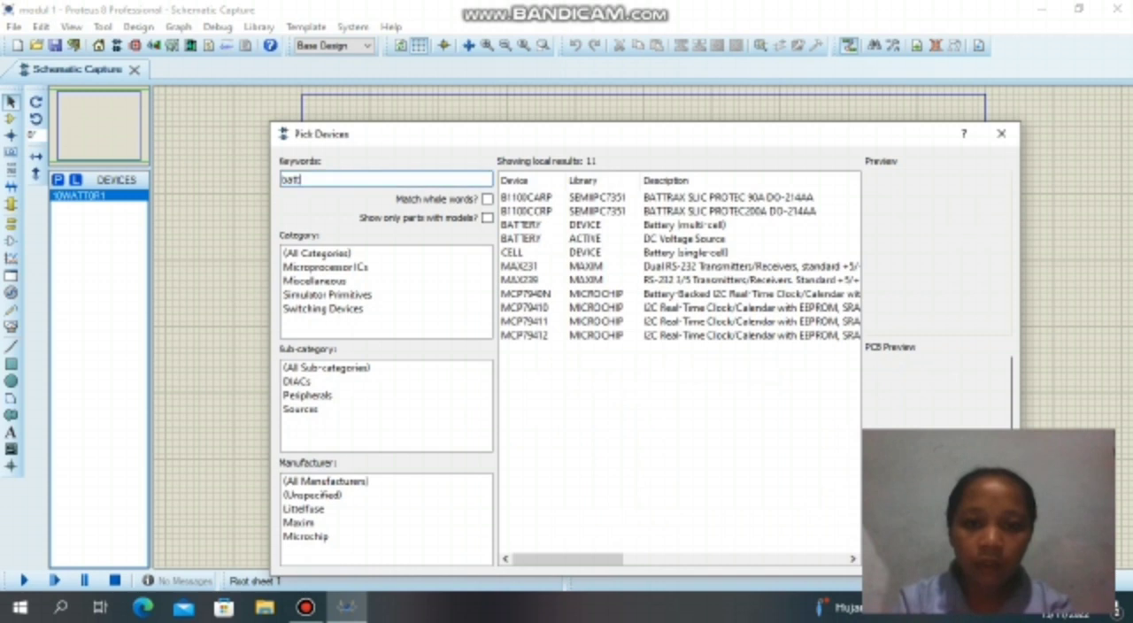
pyautogui.doubleClick(518, 253)
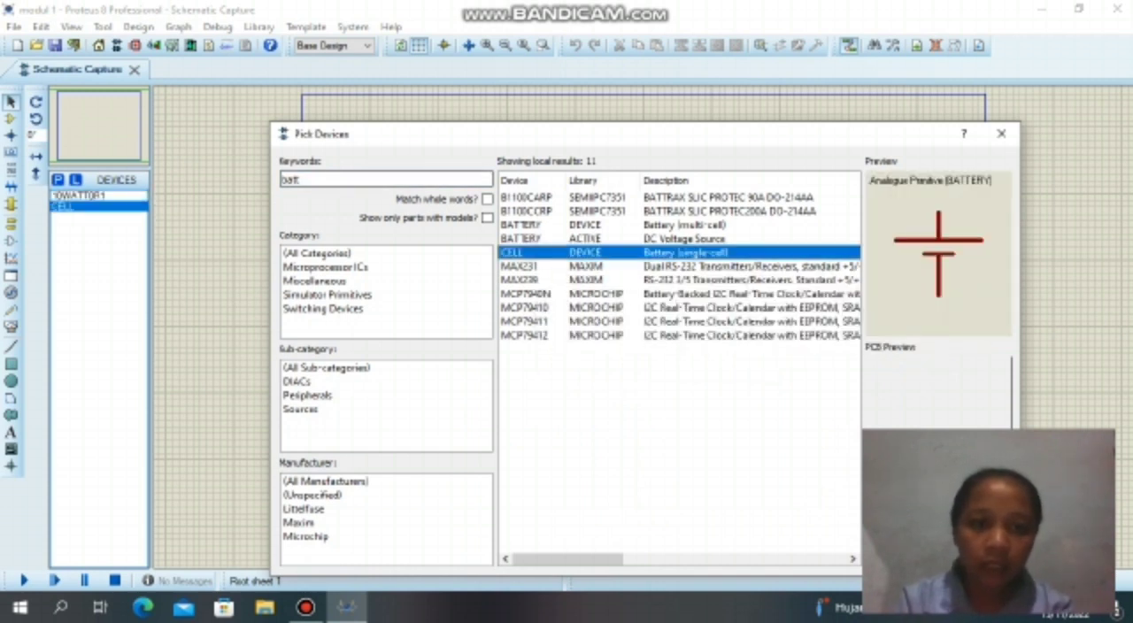
# Search the device library for "ohmm", add the OHMMETER to the device list and finish picking devices.
pyautogui.click(302, 179)
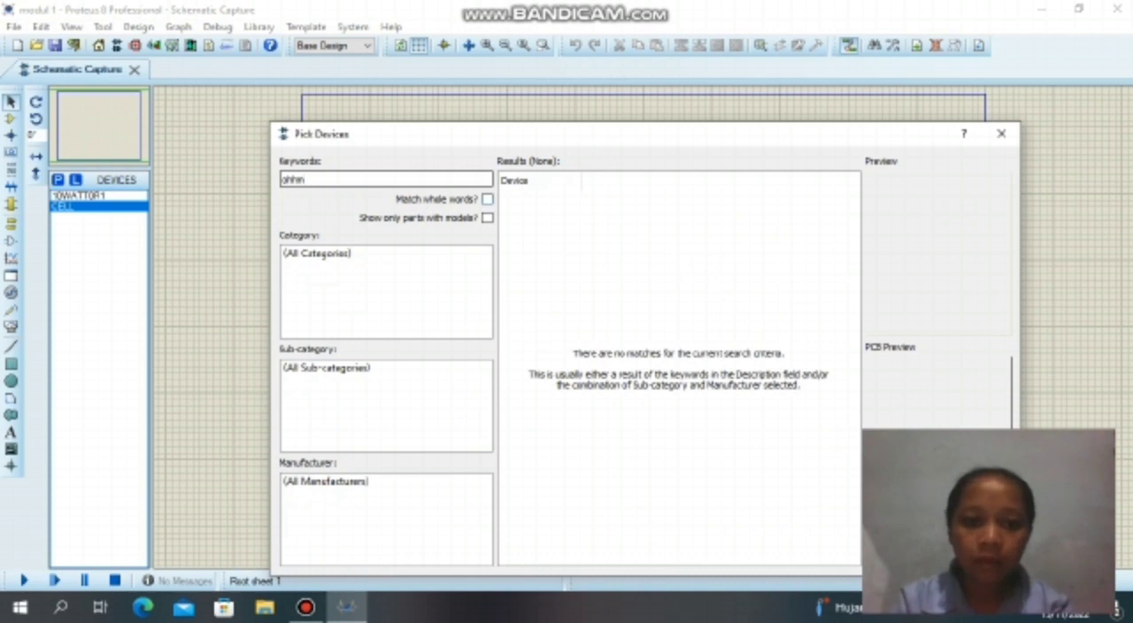
pyautogui.press('BackSpace')
pyautogui.press('BackSpace')
pyautogui.write('mm')
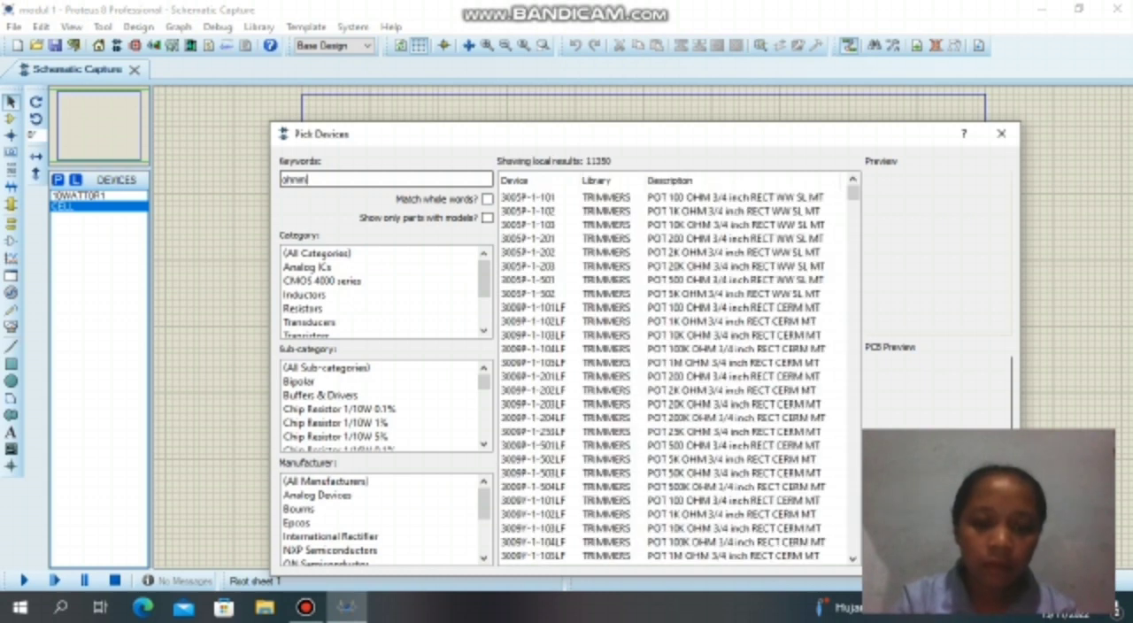
pyautogui.doubleClick(549, 198)
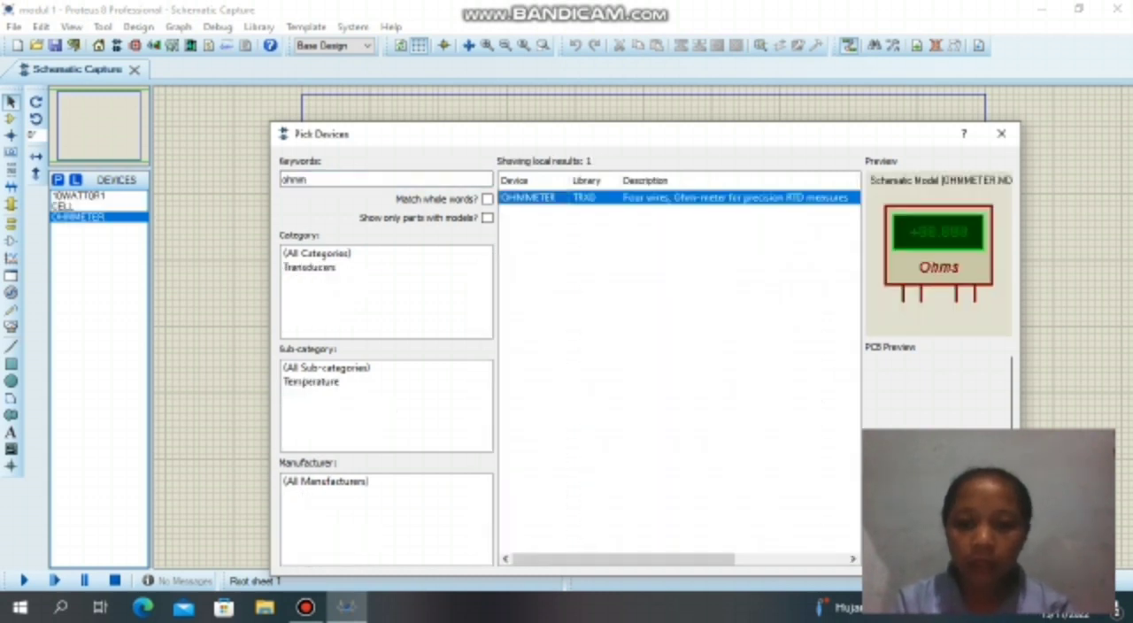
pyautogui.click(937, 558)
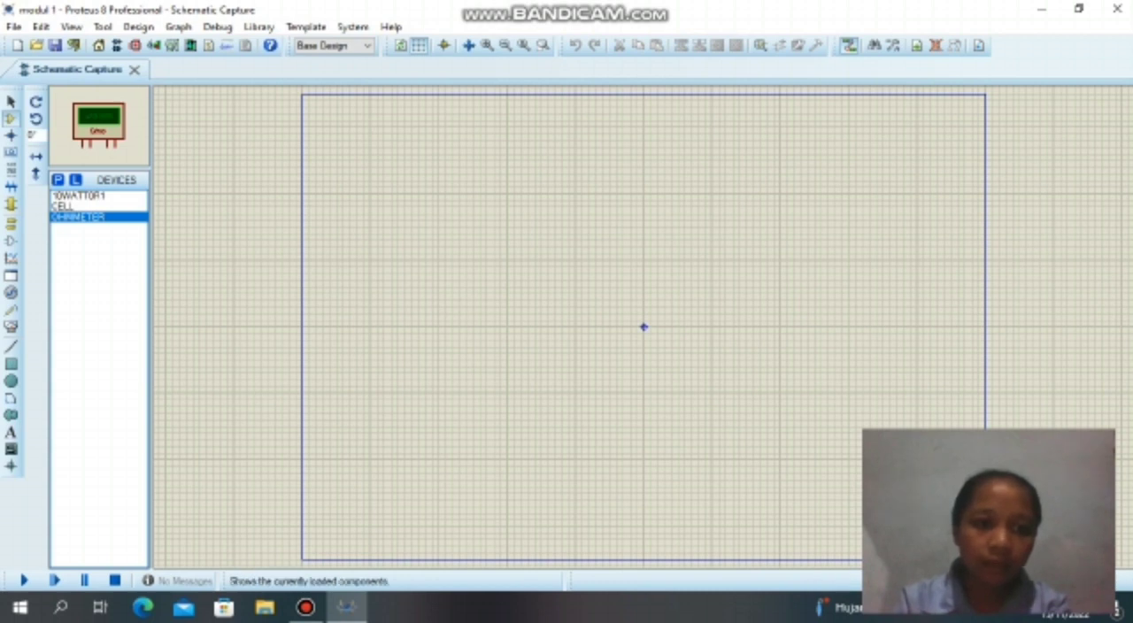
# Place three 10WATT0R1 resistors in a horizontal row on the sheet's left half and an ohmmeter below the middle one.
pyautogui.click(80, 196)
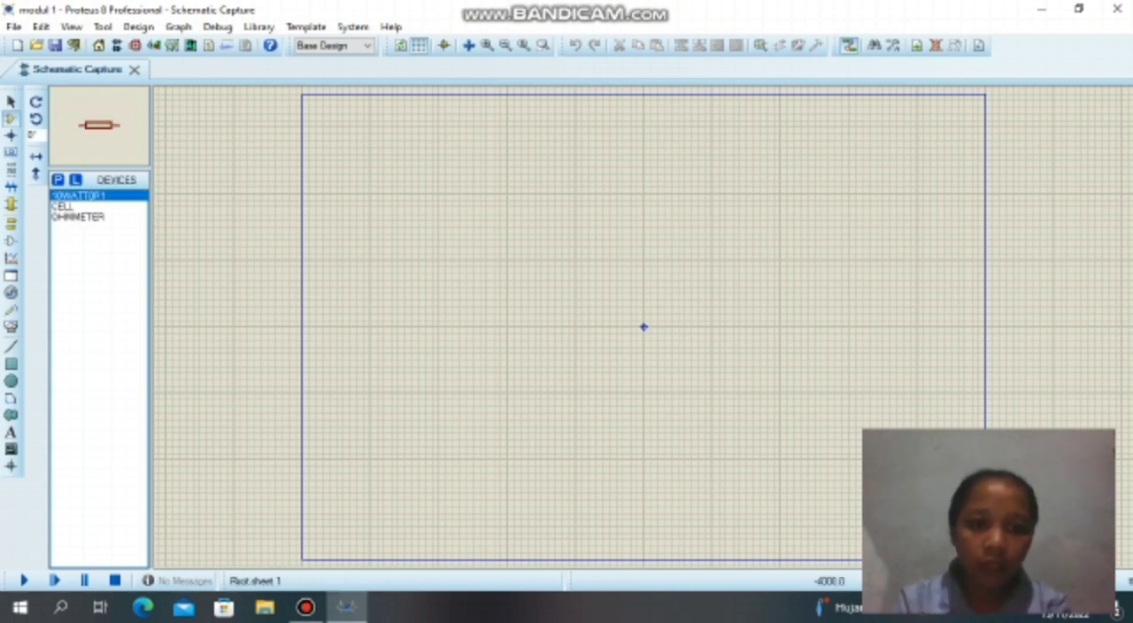
pyautogui.click(397, 233)
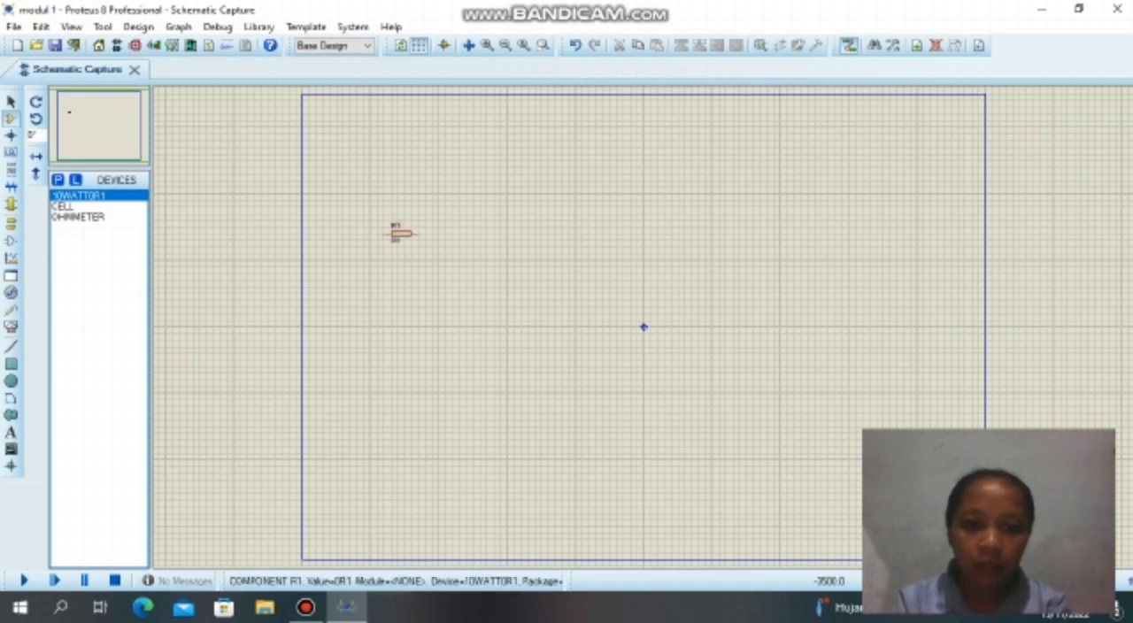
pyautogui.click(484, 233)
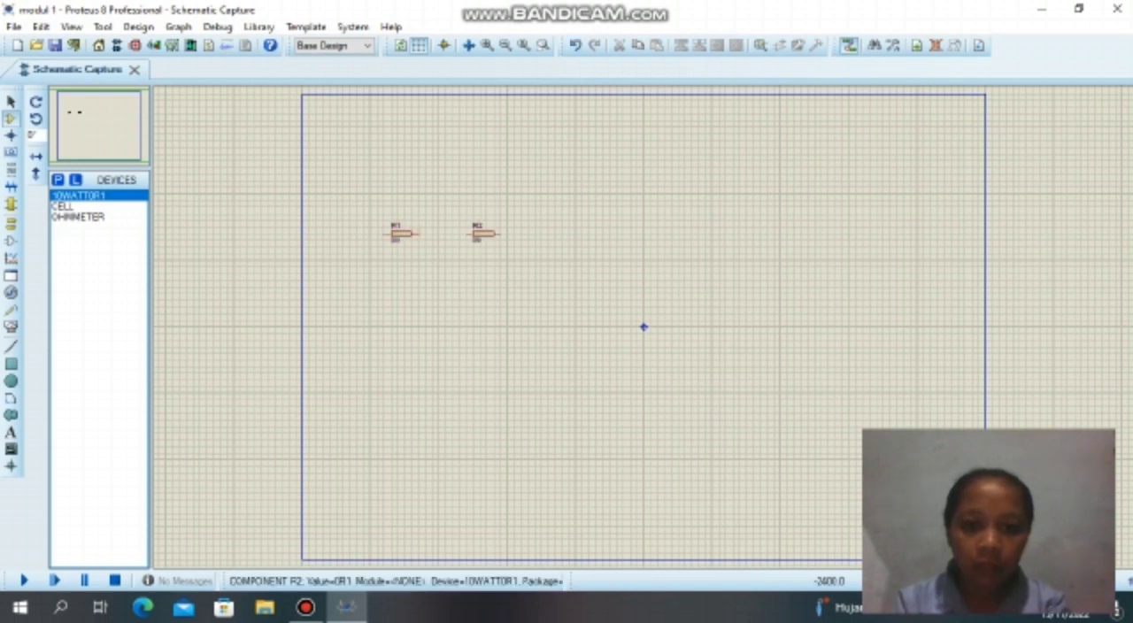
pyautogui.click(572, 233)
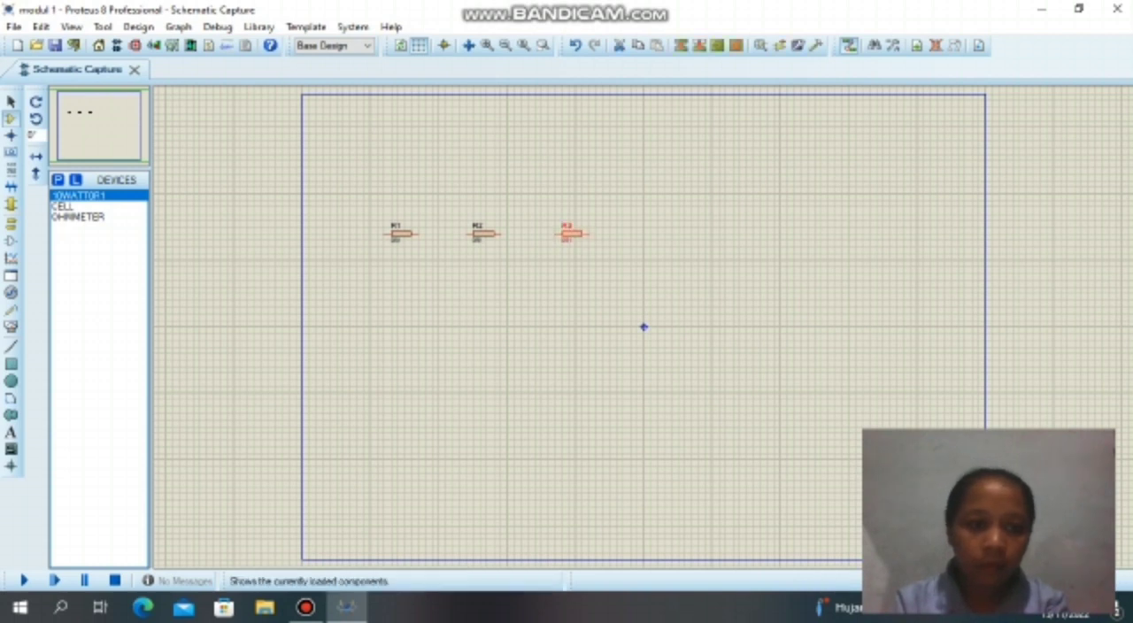
pyautogui.click(78, 217)
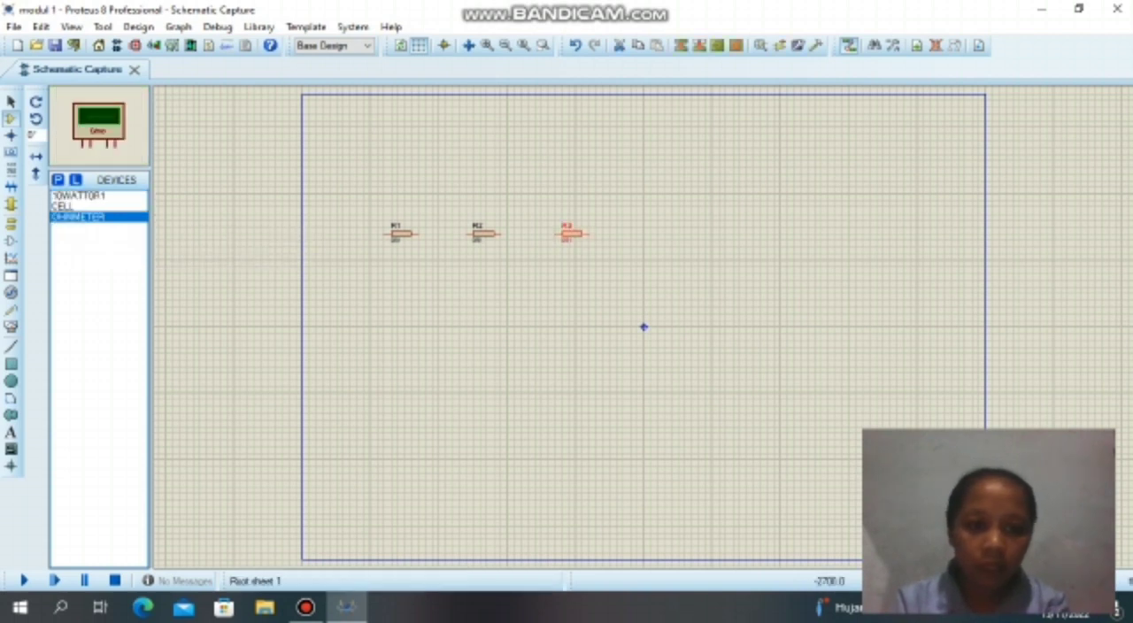
pyautogui.click(478, 332)
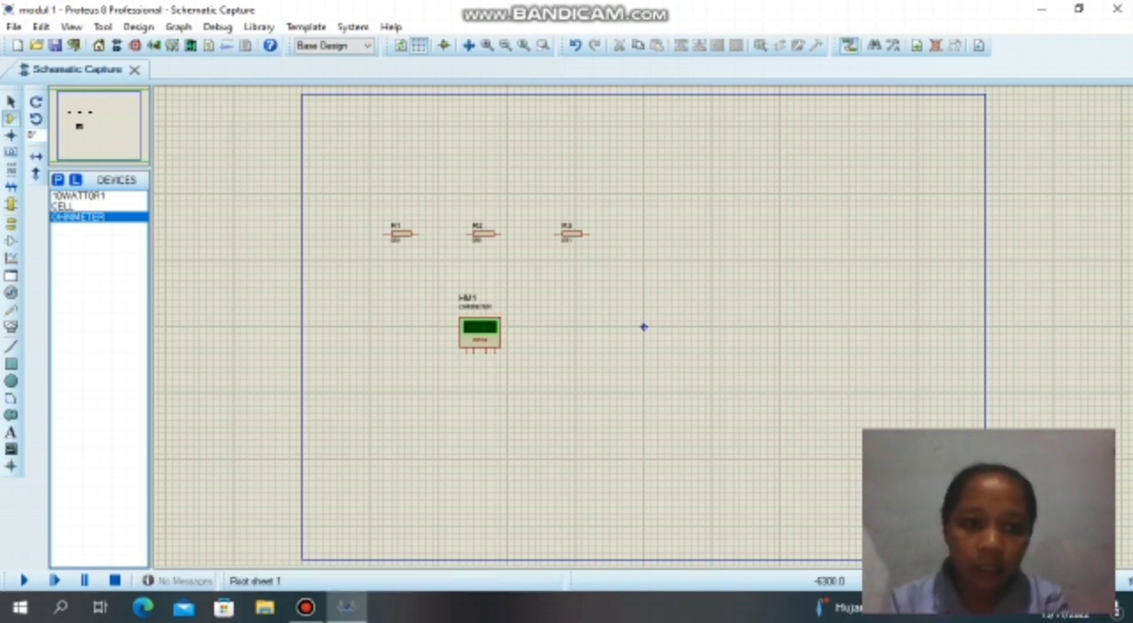
# Place three more 10WATT0R1 resistors stacked one above another on the sheet's right half.
pyautogui.click(78, 195)
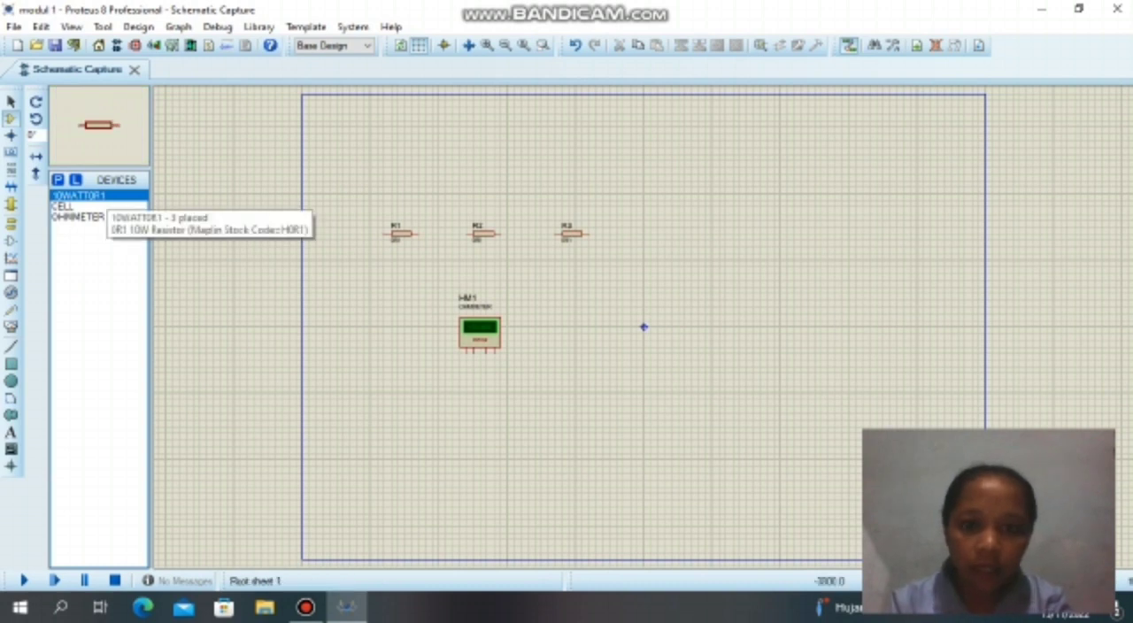
pyautogui.click(797, 166)
pyautogui.click(803, 214)
pyautogui.click(803, 287)
pyautogui.rightClick(814, 167)
pyautogui.click(880, 195)
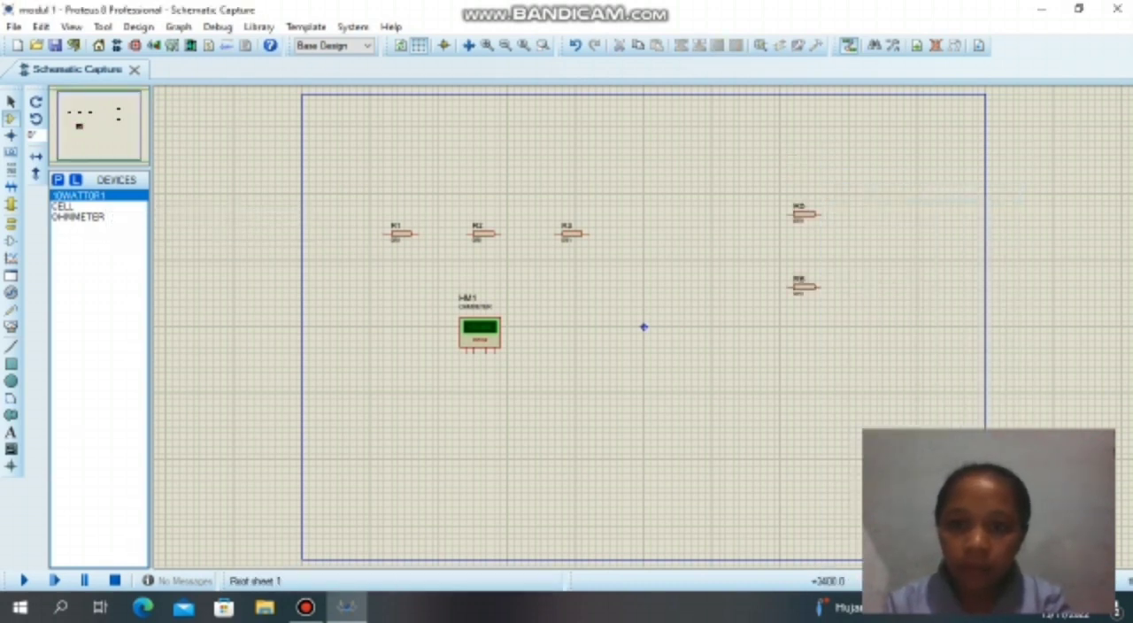
pyautogui.click(804, 173)
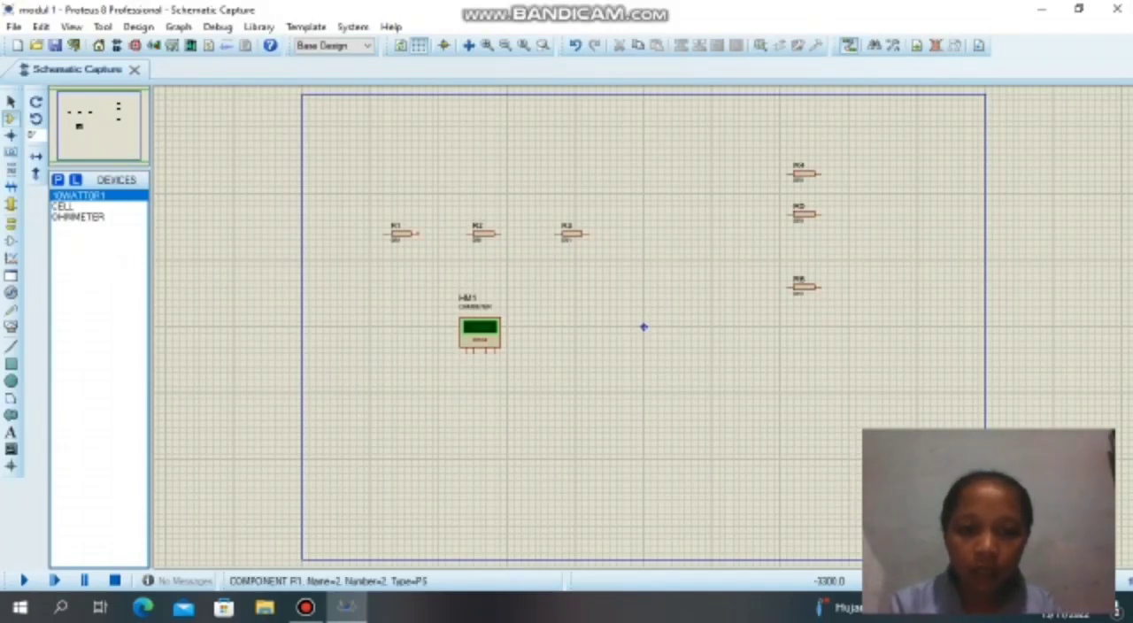
# Wire R1, R2 and R3 in series and route the two outer ends down to below ohmmeter HM1.
pyautogui.click(418, 234)
pyautogui.click(469, 234)
pyautogui.click(500, 233)
pyautogui.click(556, 234)
pyautogui.click(589, 234)
pyautogui.click(637, 380)
pyautogui.doubleClick(494, 380)
pyautogui.click(384, 234)
pyautogui.click(459, 380)
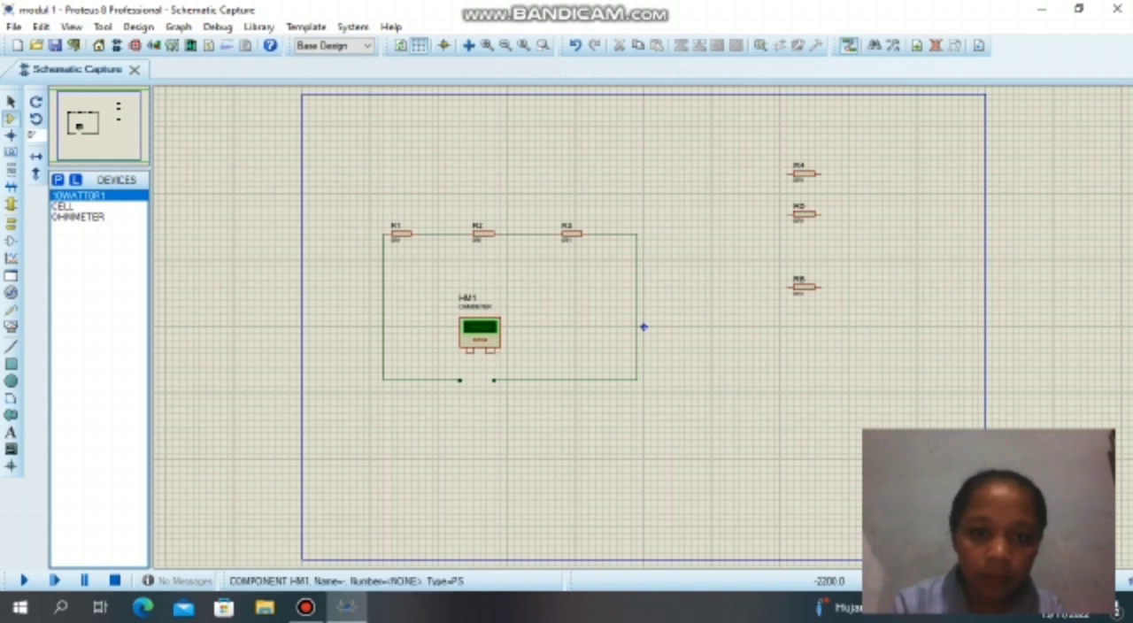
# Connect the two loose wire ends of the series circuit to the left and right terminals of ohmmeter HM1.
pyautogui.click(459, 381)
pyautogui.click(468, 354)
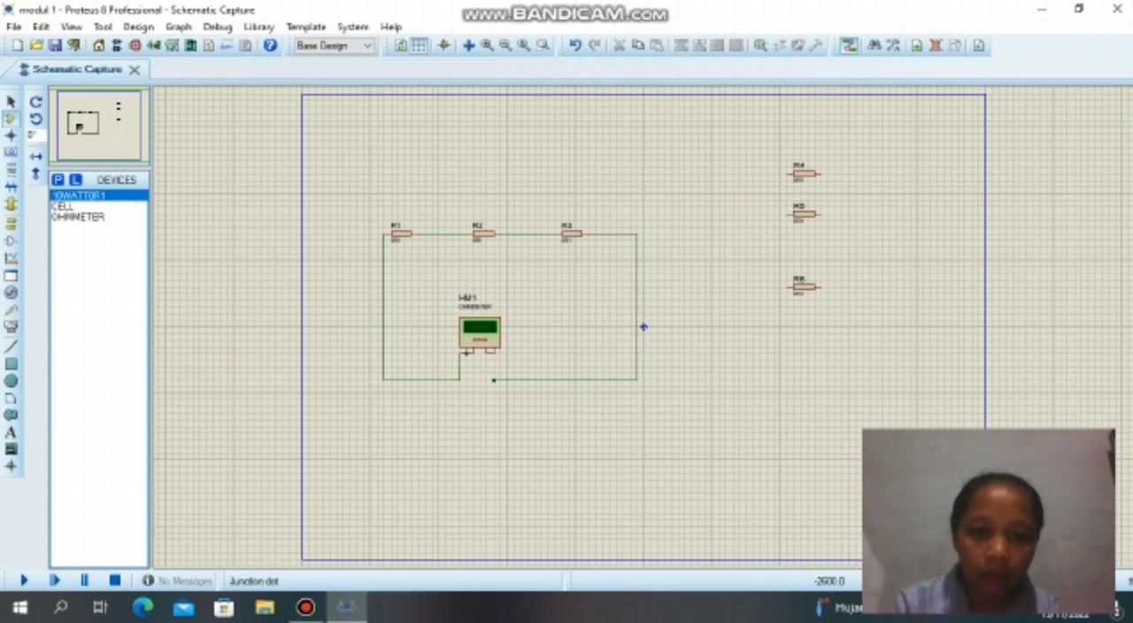
pyautogui.click(494, 381)
pyautogui.click(494, 353)
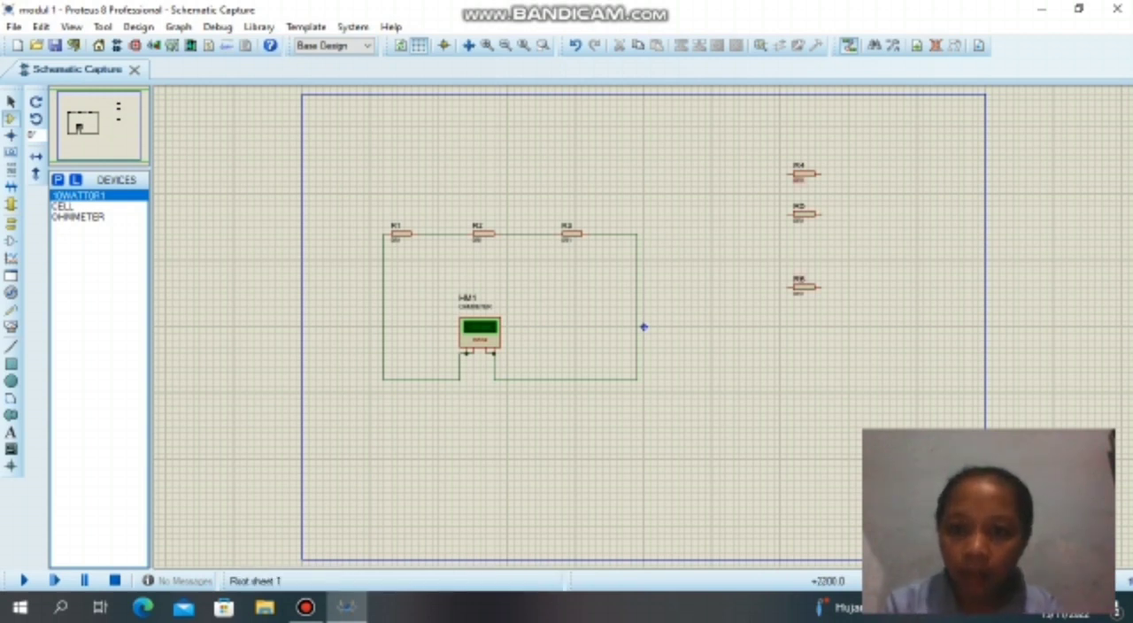
# Run wires from both ends of R4 down past R6 and place a second ohmmeter between them below R6.
pyautogui.click(787, 173)
pyautogui.doubleClick(740, 353)
pyautogui.click(820, 174)
pyautogui.doubleClick(890, 359)
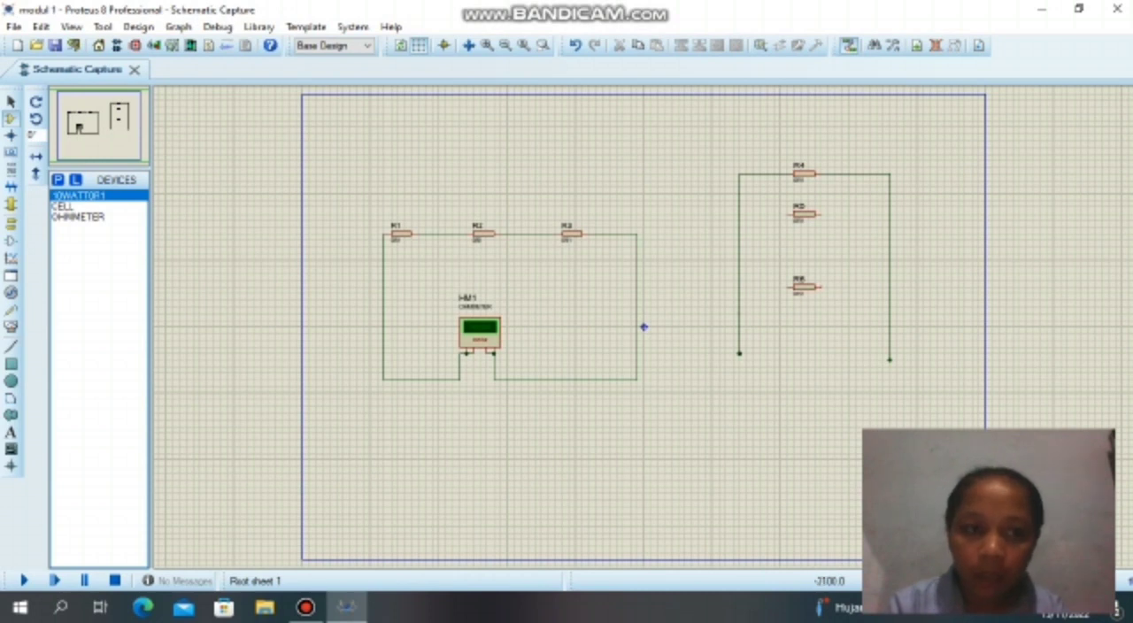
pyautogui.click(78, 217)
pyautogui.click(807, 346)
pyautogui.click(808, 346)
# Wire both ends of R5 and R6 to the two vertical side wires, in parallel with R4.
pyautogui.click(821, 214)
pyautogui.click(890, 214)
pyautogui.click(787, 215)
pyautogui.click(740, 214)
pyautogui.click(787, 287)
pyautogui.click(739, 287)
pyautogui.click(820, 287)
pyautogui.click(889, 287)
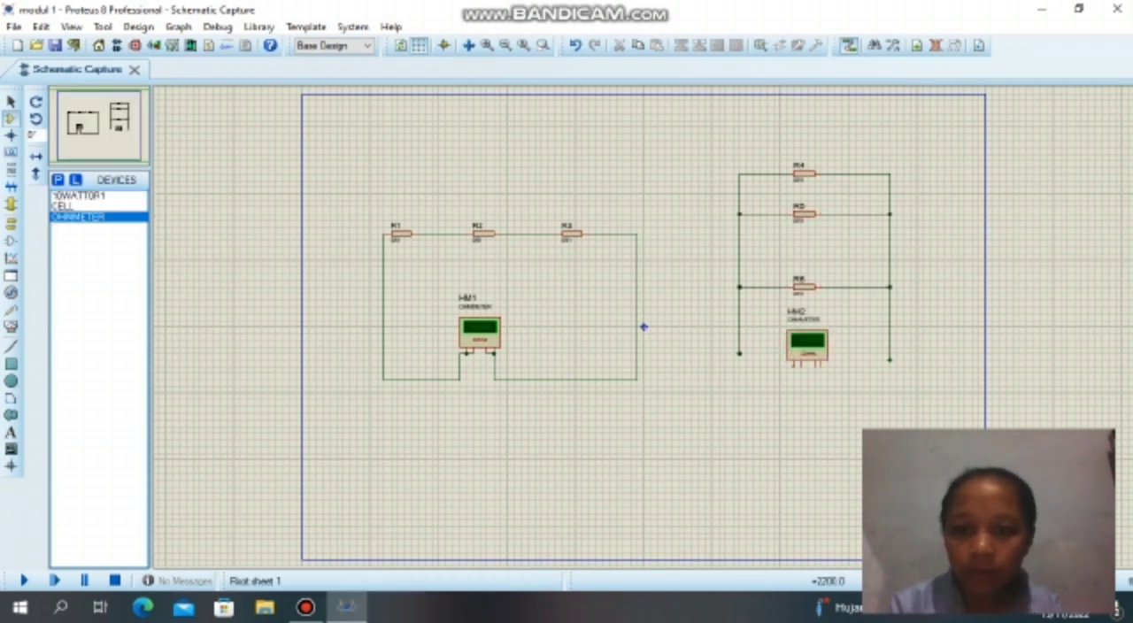
# Connect the two side wires of the parallel circuit to the terminals of ohmmeter HM2.
pyautogui.click(739, 353)
pyautogui.click(794, 366)
pyautogui.click(821, 367)
pyautogui.click(890, 360)
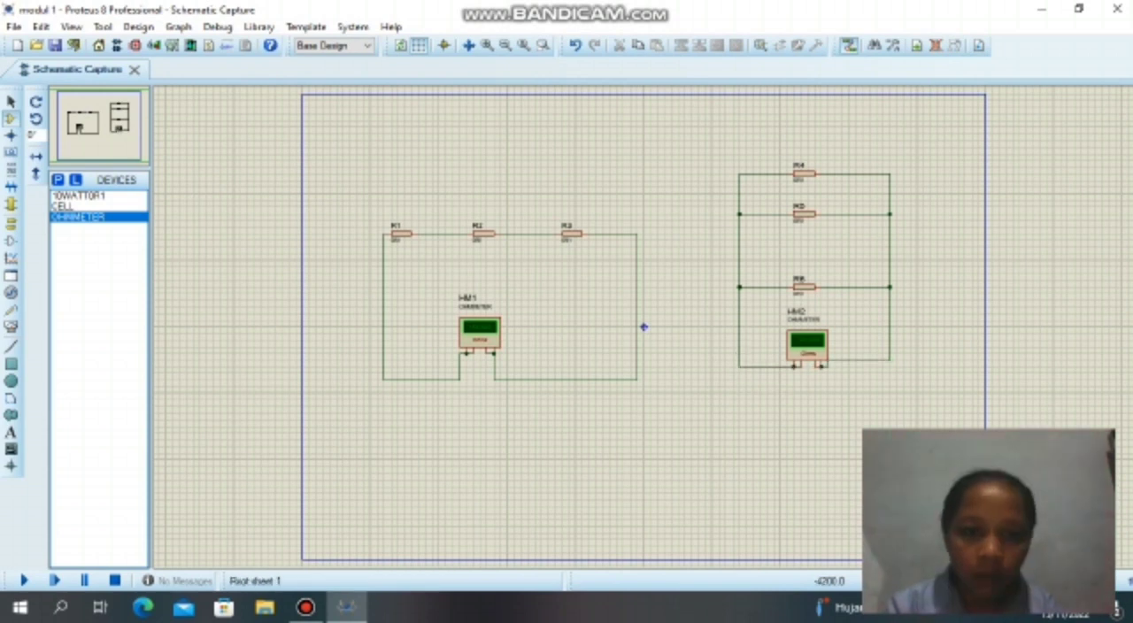
# Set the resistance value of R1 to 2200.
pyautogui.click(401, 234)
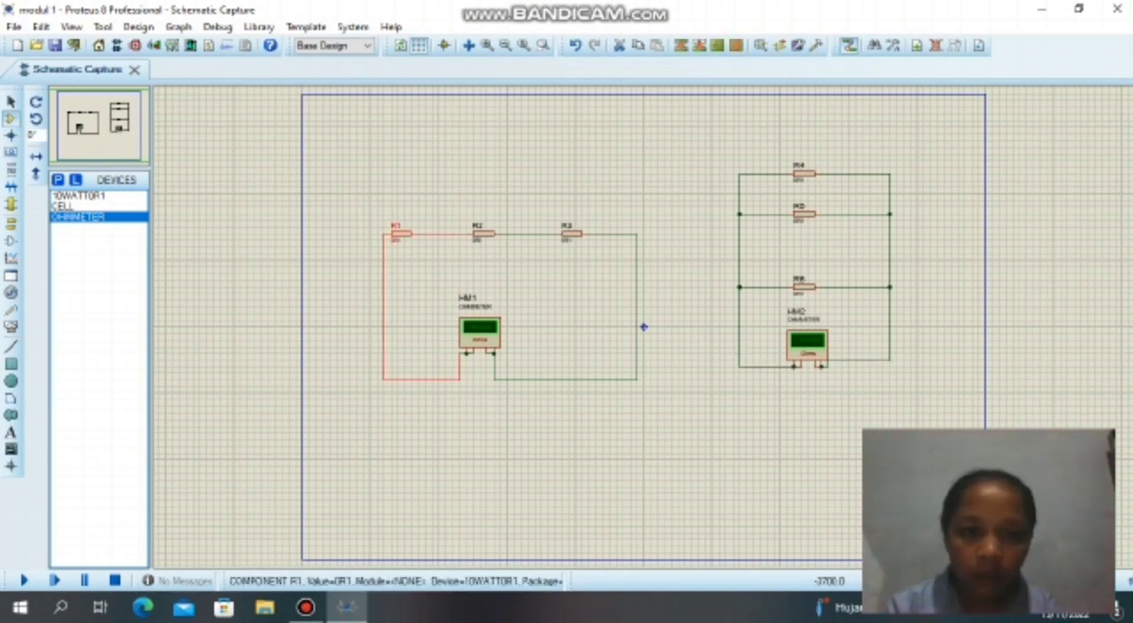
pyautogui.doubleClick(395, 240)
pyautogui.press('BackSpace')
pyautogui.write('2200')
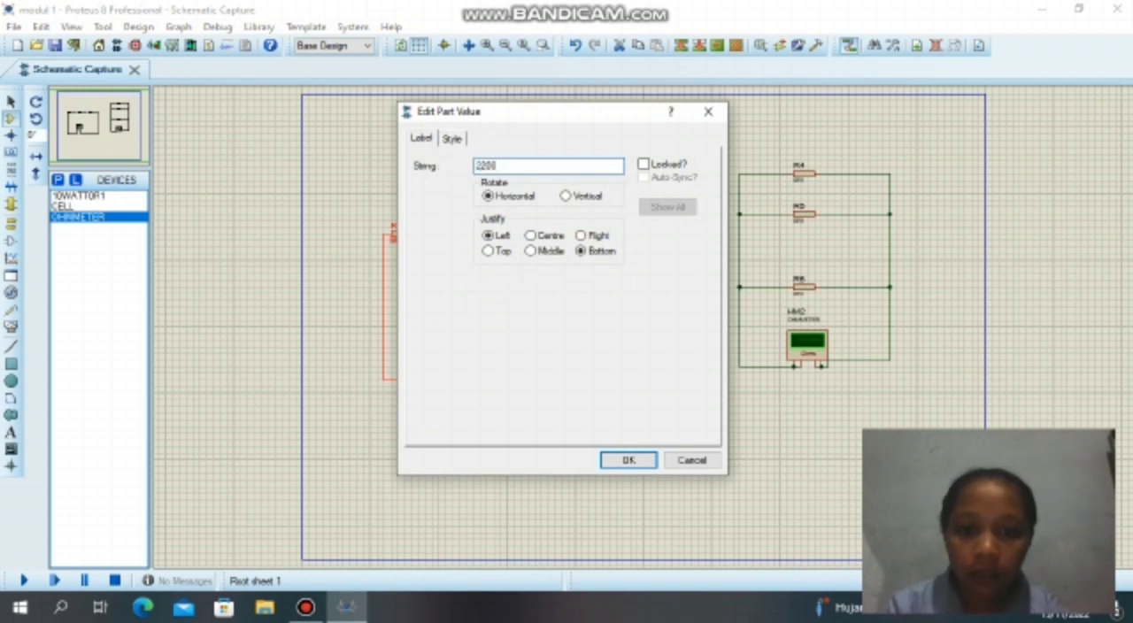
pyautogui.click(628, 459)
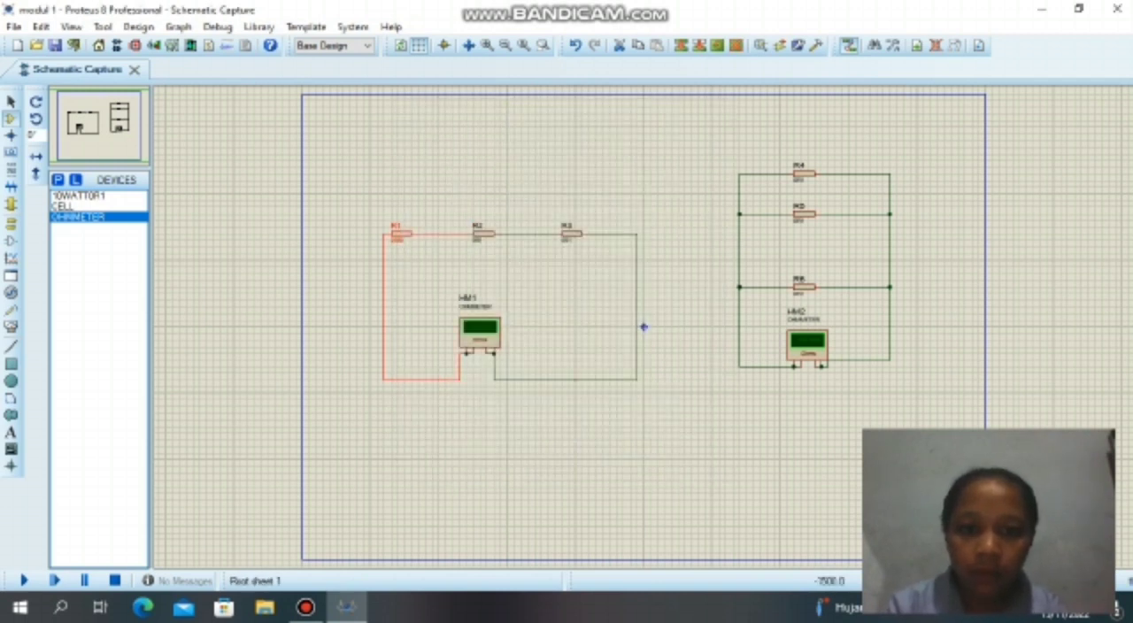
# Set the resistance value of R2 to 800.
pyautogui.doubleClick(478, 240)
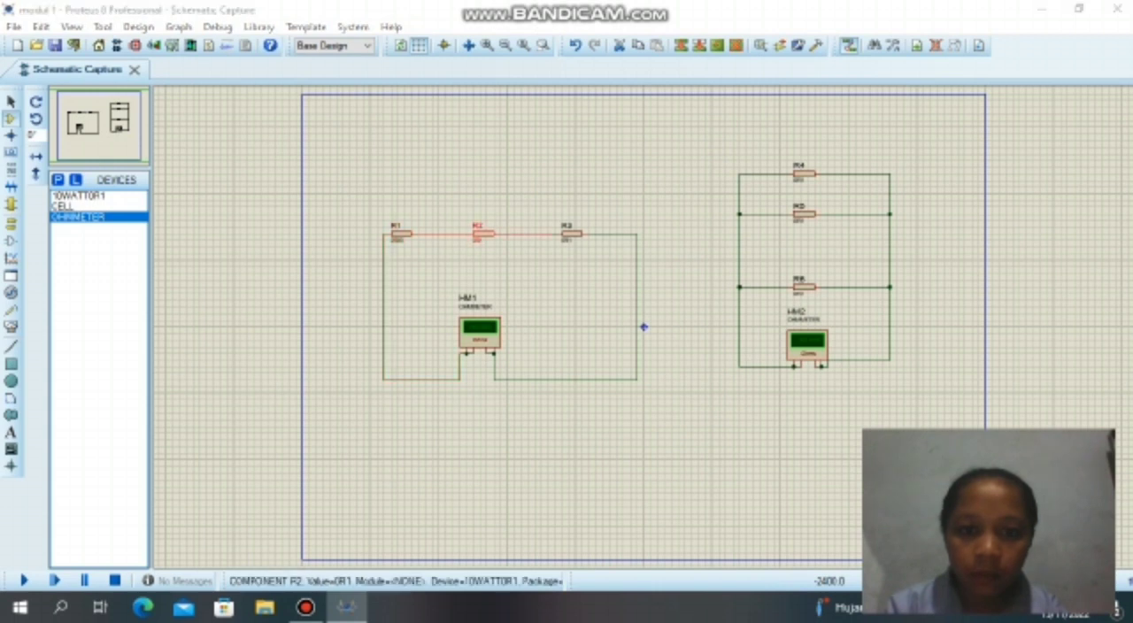
pyautogui.press('BackSpace')
pyautogui.write('000')
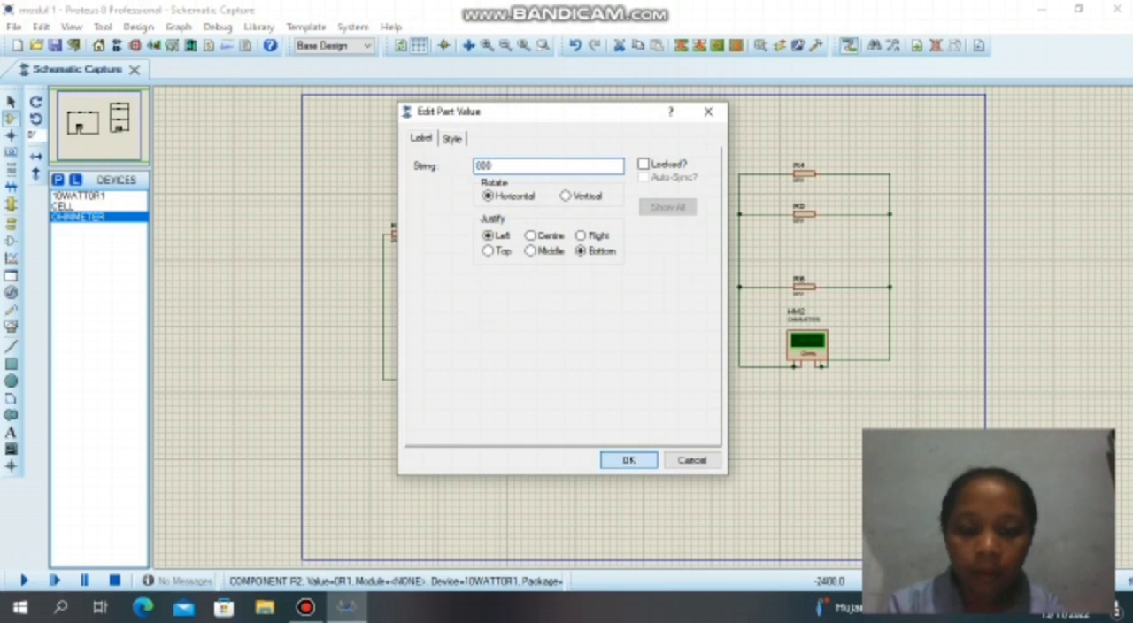
pyautogui.click(629, 460)
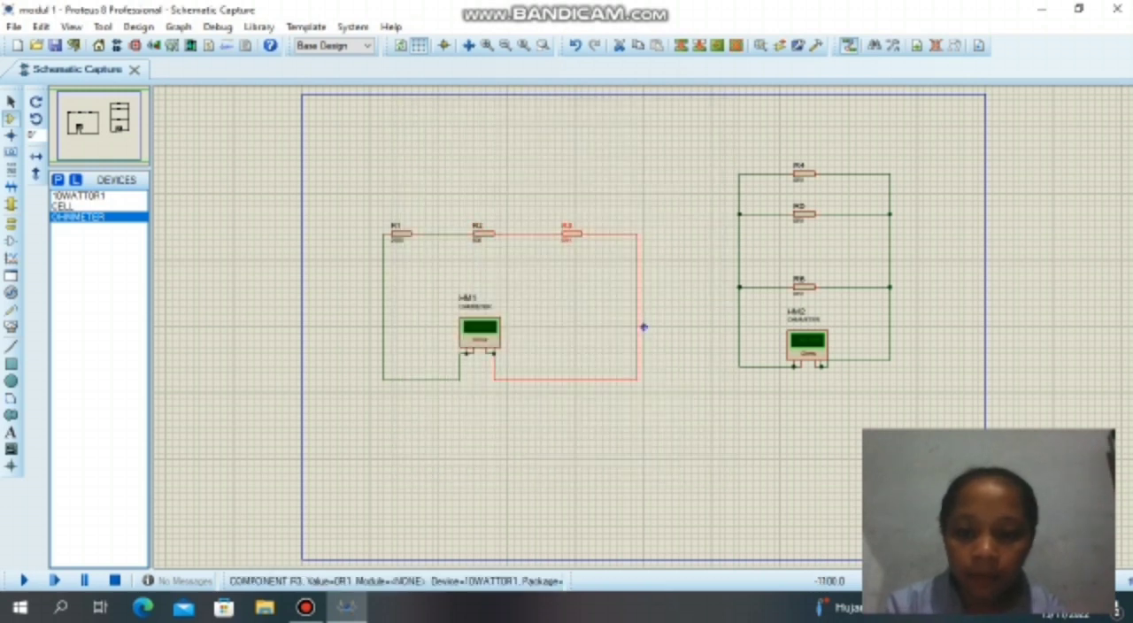
# Set the resistance value of R3 to 60.
pyautogui.doubleClick(567, 240)
pyautogui.press('BackSpace')
pyautogui.write('60')
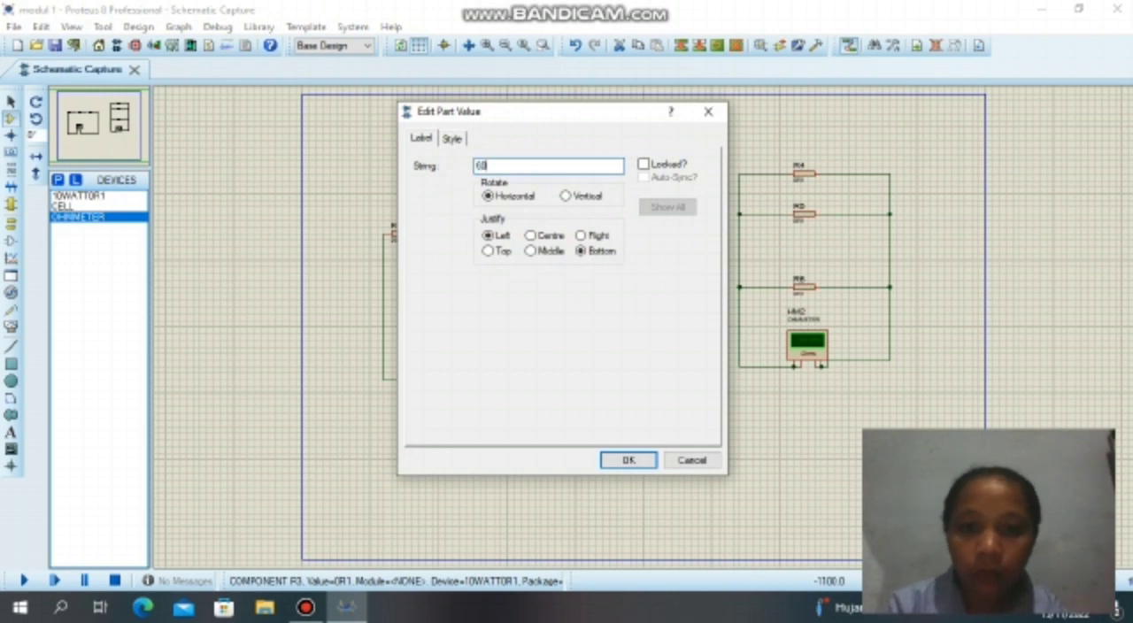
pyautogui.click(628, 461)
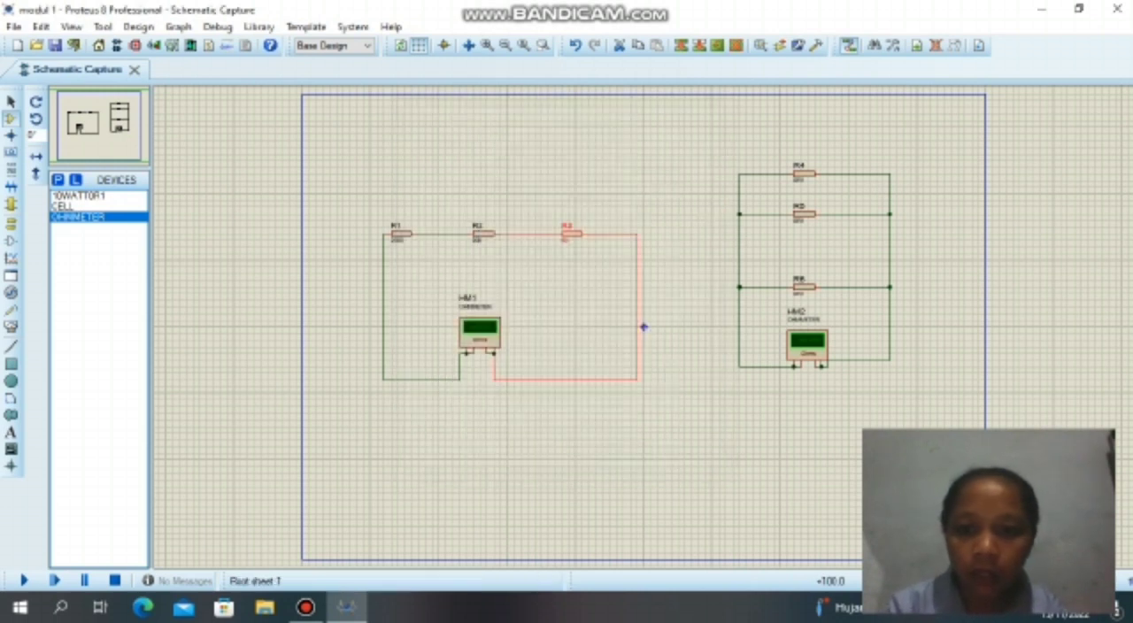
# Set the resistance value of R4 in the parallel circuit to 2200.
pyautogui.doubleClick(800, 181)
pyautogui.press('BackSpace')
pyautogui.write('2200')
pyautogui.click(627, 461)
# Set the resistance value of R5 in the parallel circuit to 800.
pyautogui.doubleClick(799, 222)
pyautogui.press('BackSpace')
pyautogui.write('600')
pyautogui.click(628, 460)
# Set the resistance value of R6 in the parallel circuit to 60.
pyautogui.doubleClick(799, 293)
pyautogui.press('BackSpace')
pyautogui.write('60')
pyautogui.click(627, 460)
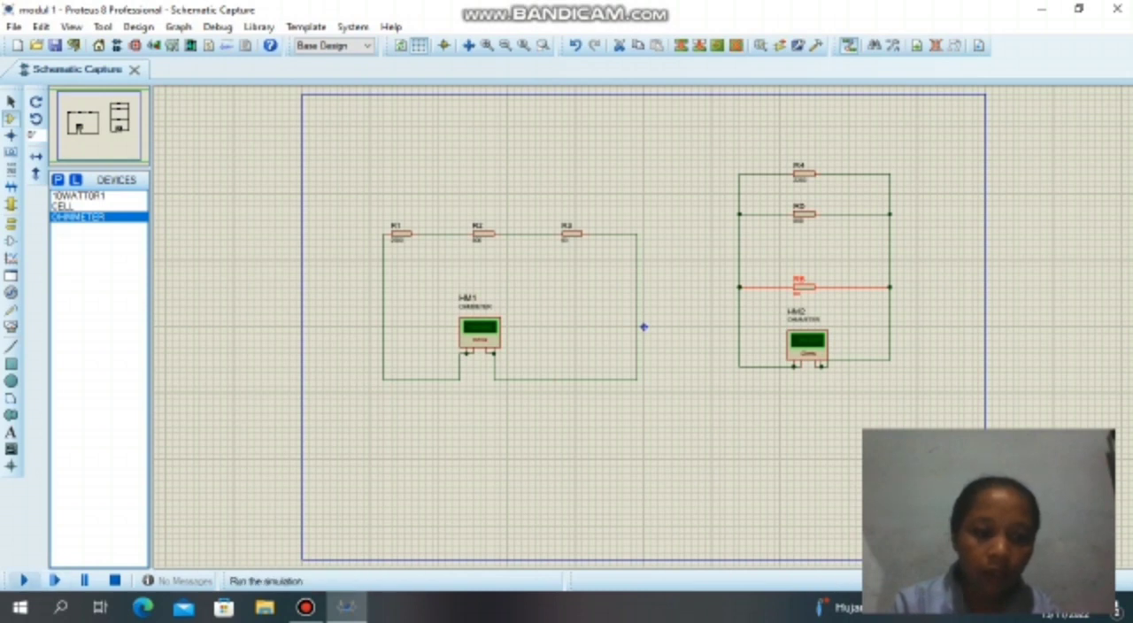
# Run the simulation to read ohmmeters HM1 and HM2, and stop it.
pyautogui.click(24, 581)
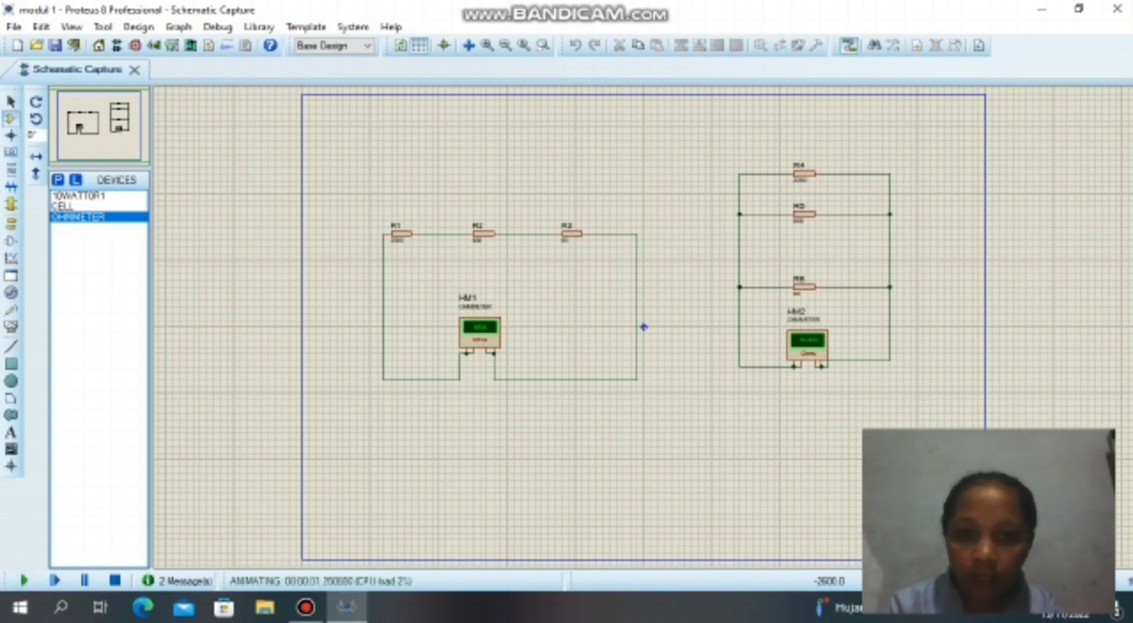
pyautogui.click(487, 46)
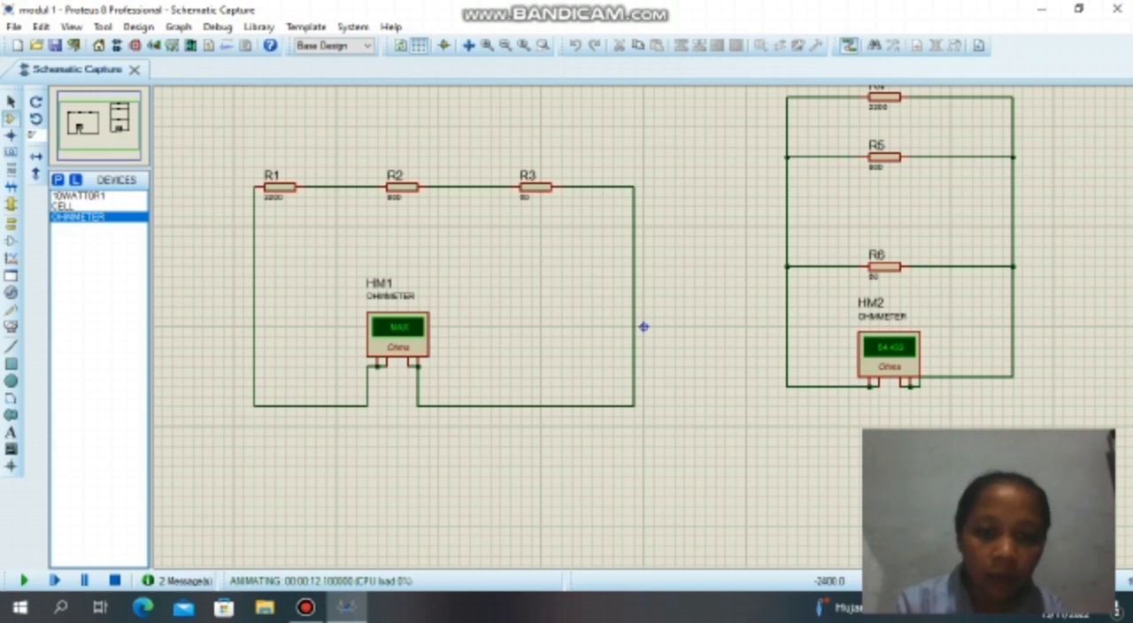
pyautogui.click(644, 327)
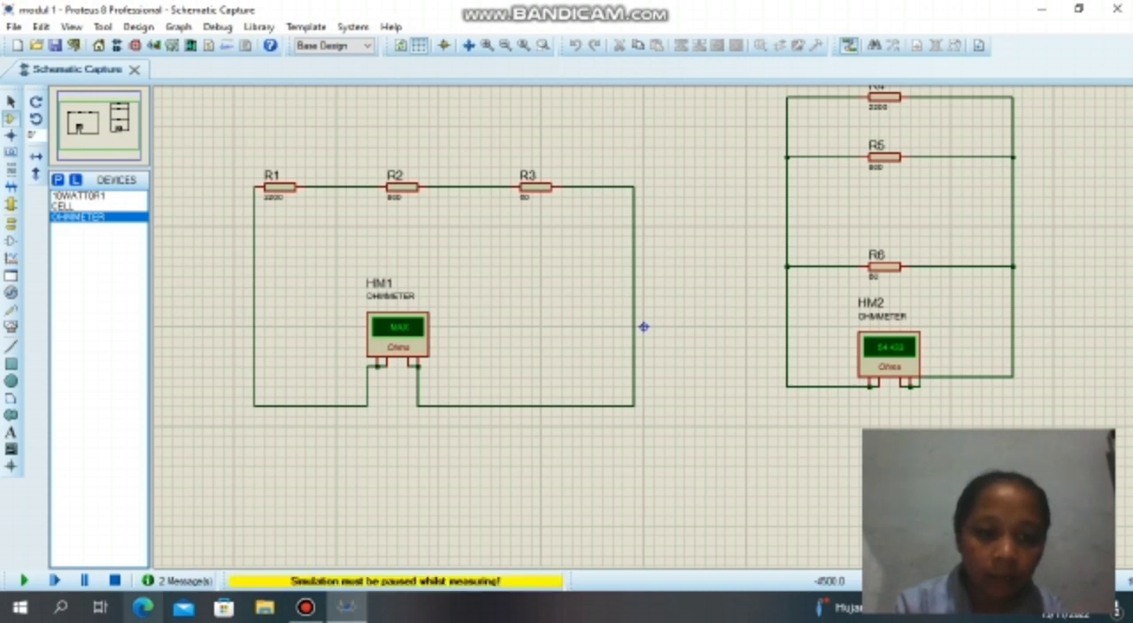
pyautogui.click(115, 581)
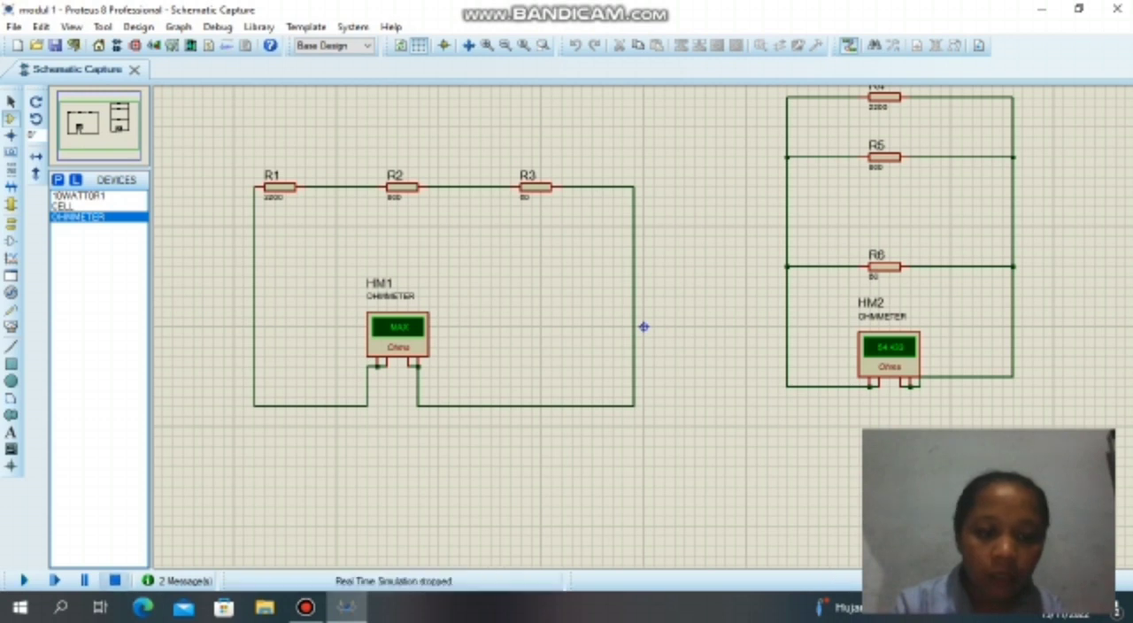
# Set the range of ohmmeter HM1 in the series circuit to Kohms.
pyautogui.doubleClick(407, 336)
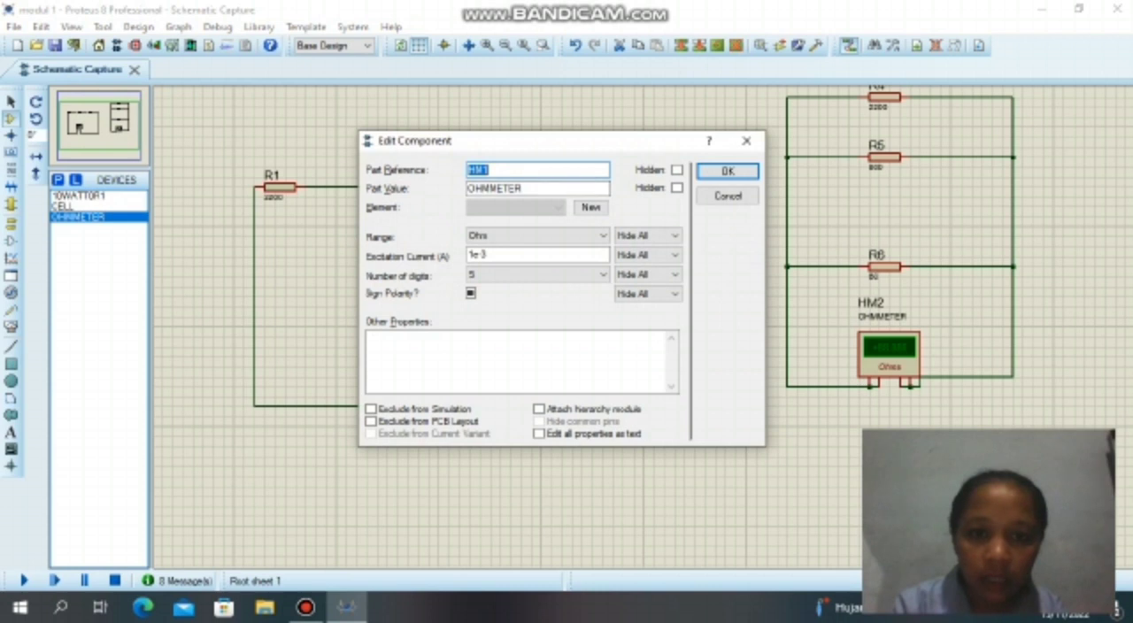
pyautogui.click(478, 237)
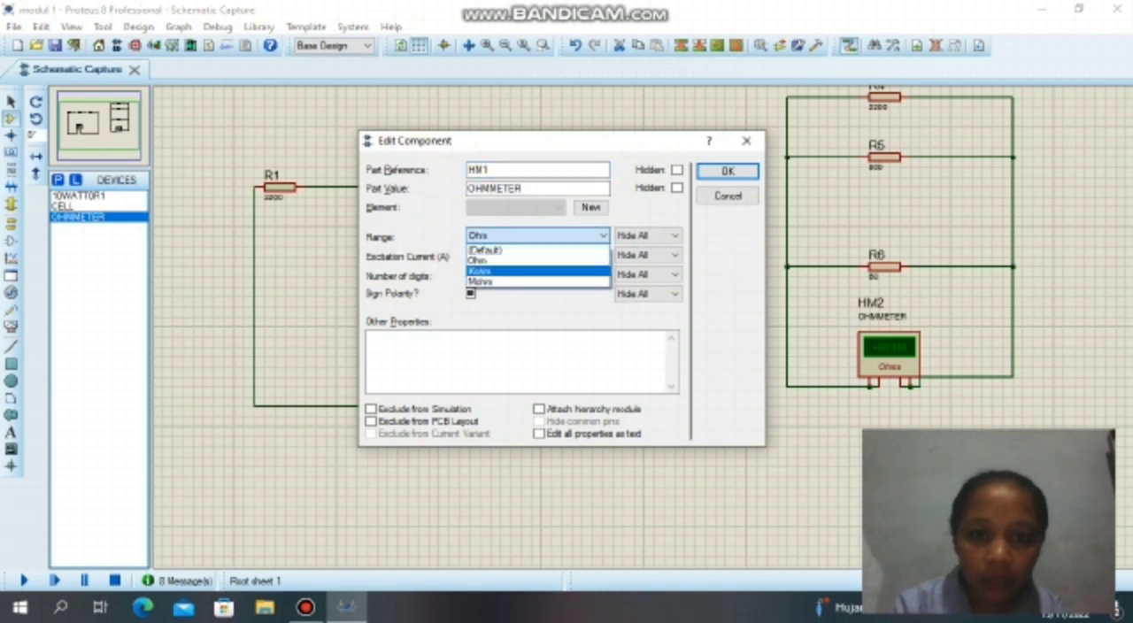
pyautogui.click(496, 272)
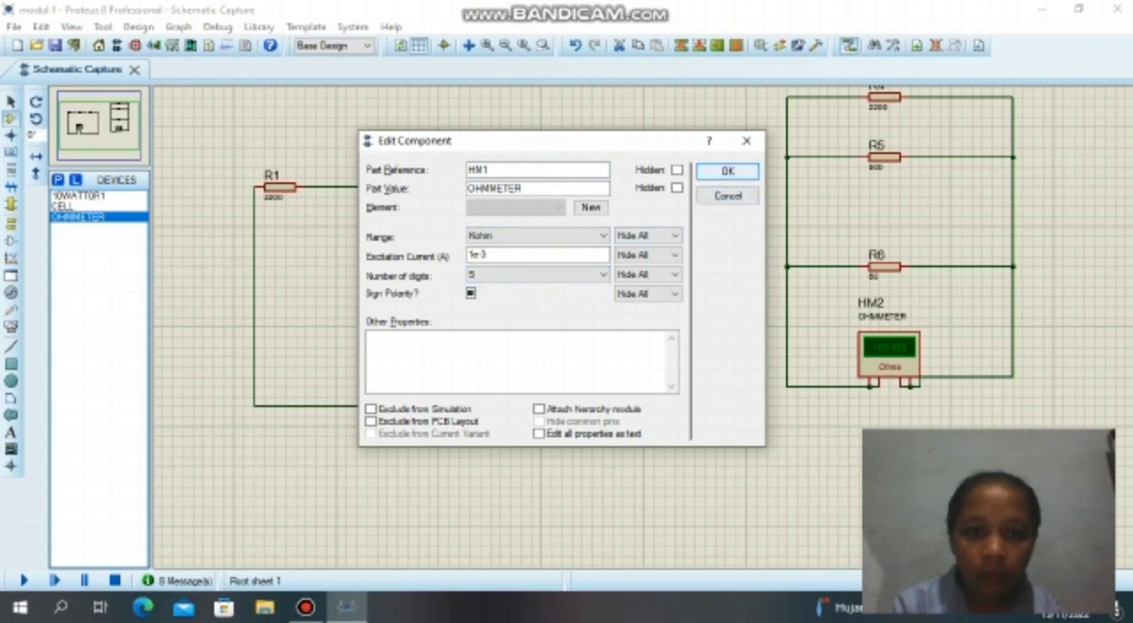
pyautogui.click(727, 171)
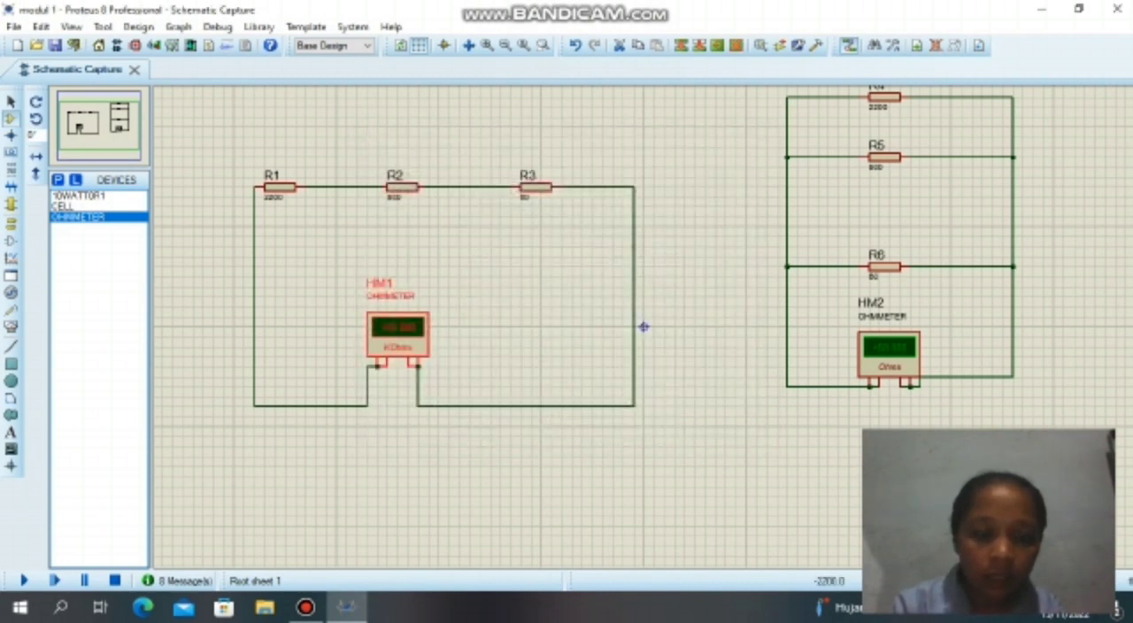
# Run the simulation again, examine the total resistance shown on both ohmmeters, and stop the simulation.
pyautogui.click(24, 581)
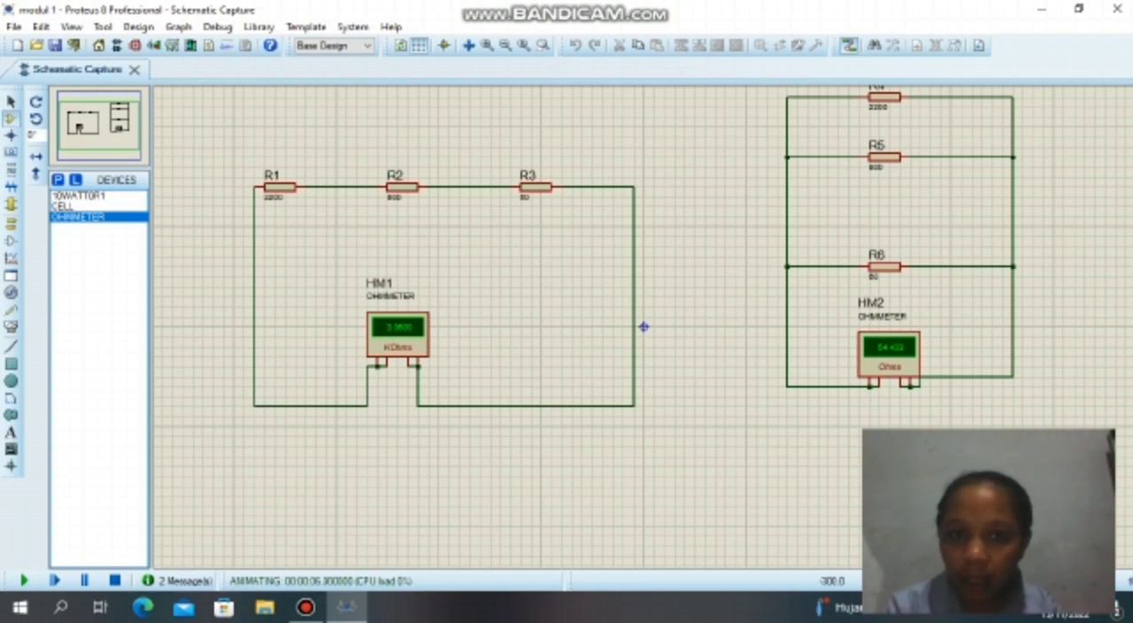
pyautogui.press('F6')
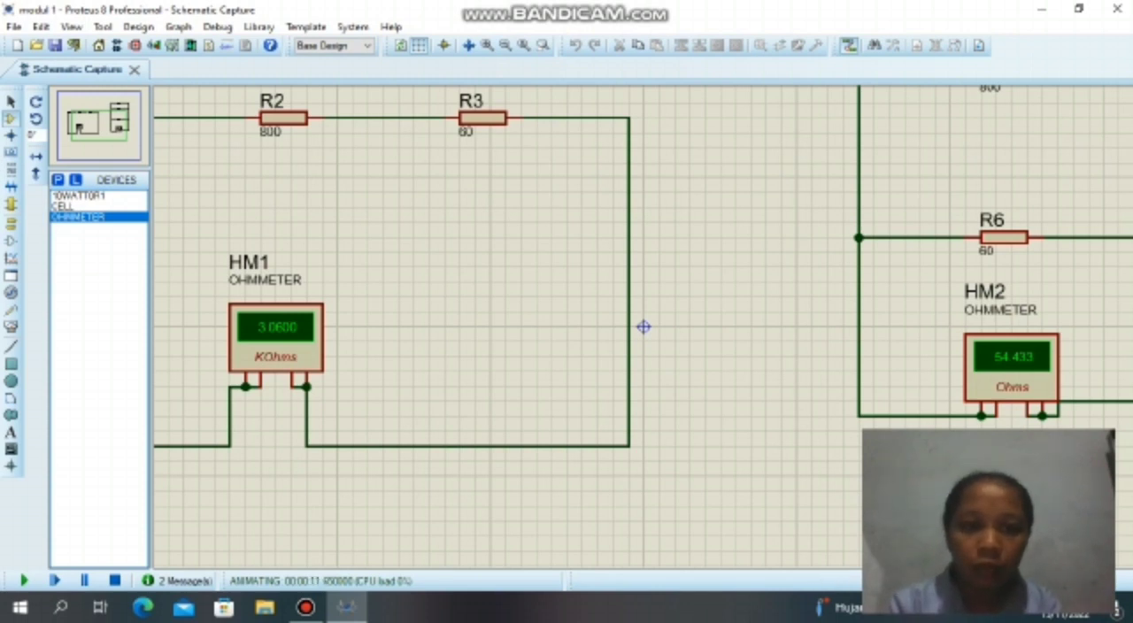
pyautogui.scroll(1, 644, 327)
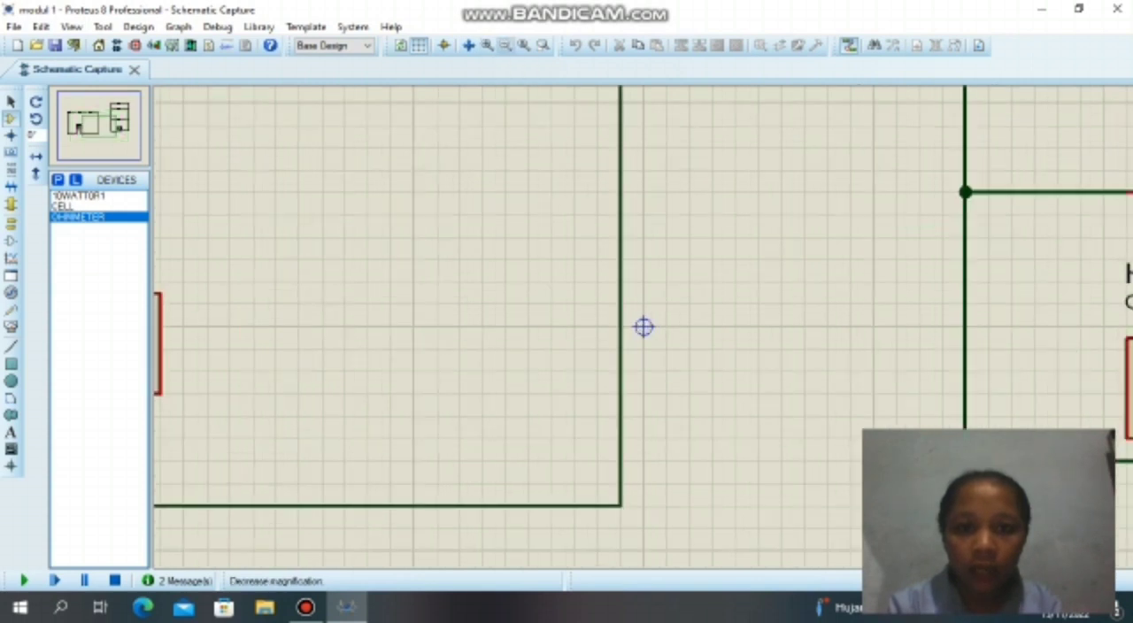
pyautogui.scroll(-2, 644, 327)
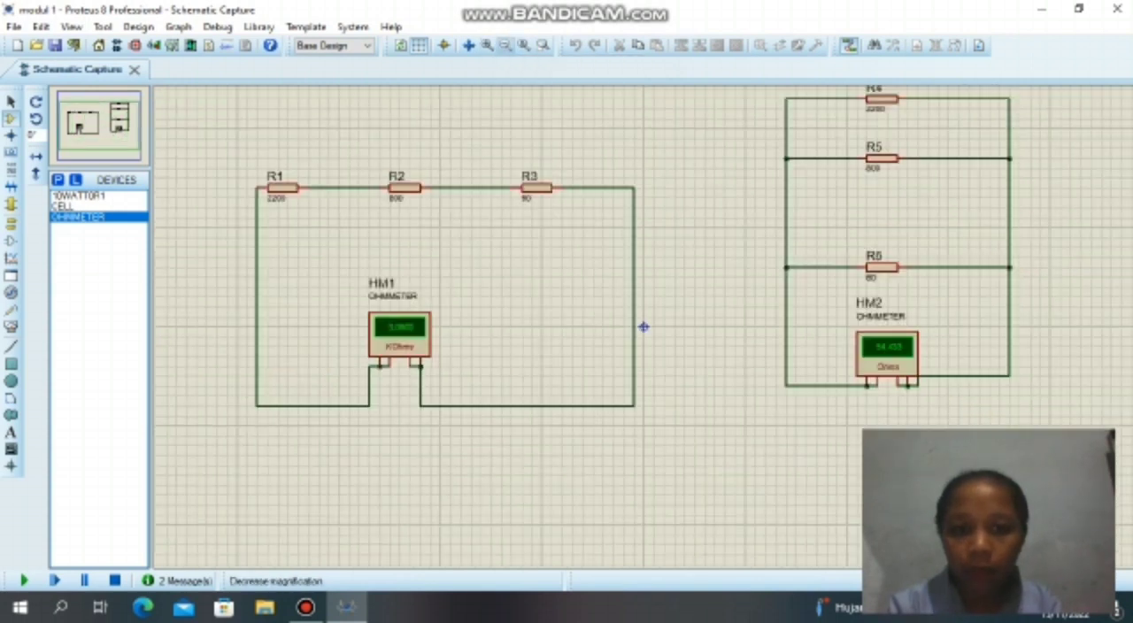
pyautogui.scroll(-1, 644, 327)
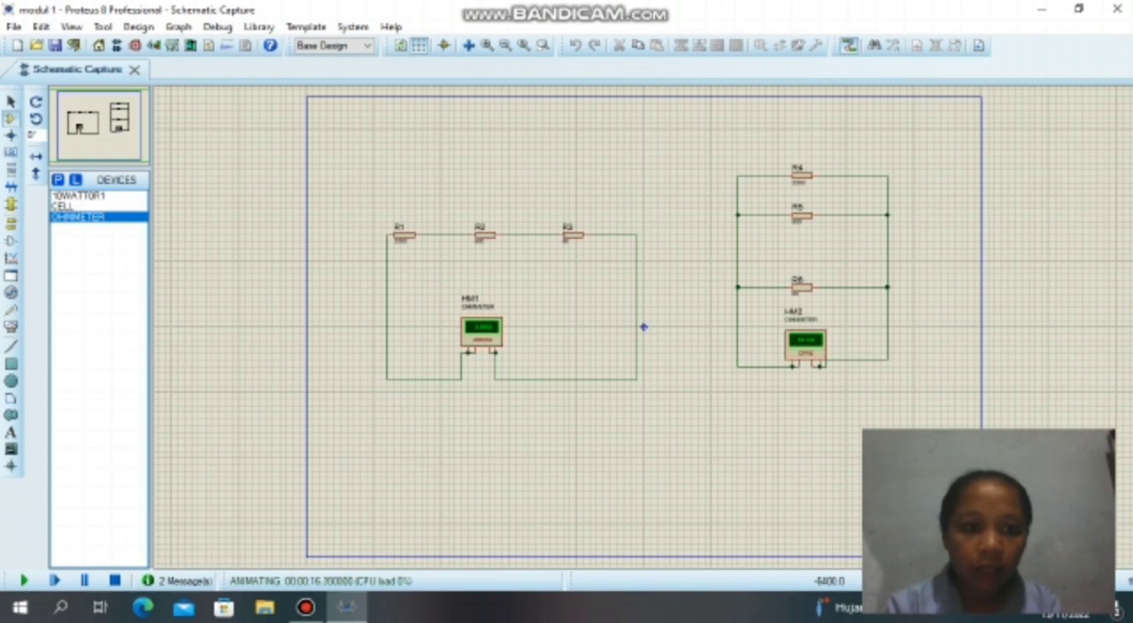
pyautogui.moveTo(644, 326); pyautogui.dragTo(617, 196)
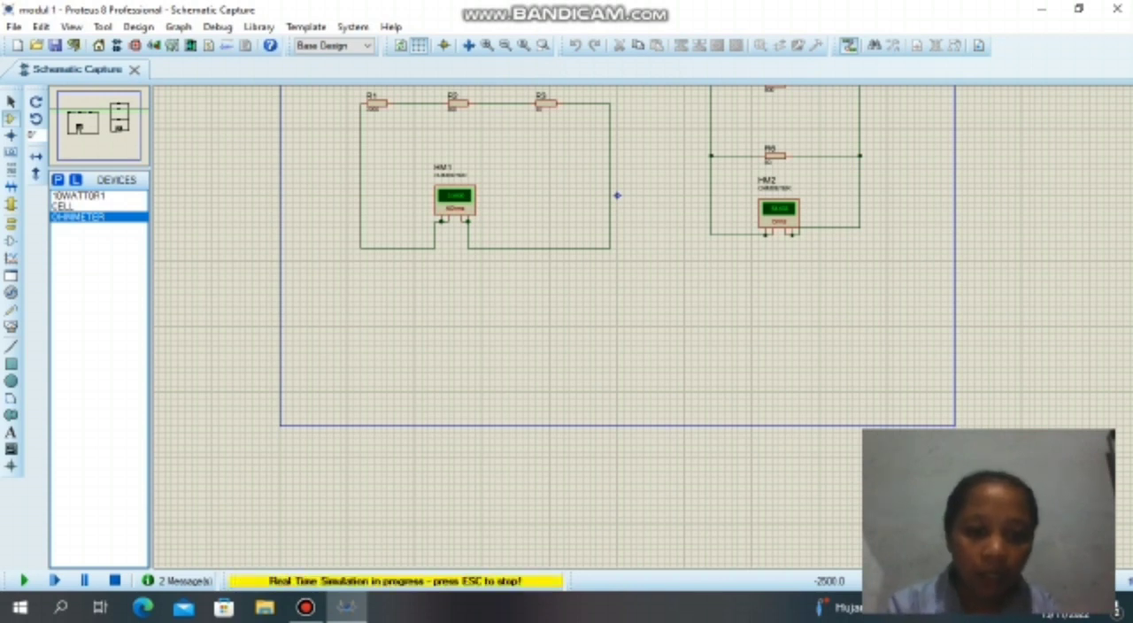
pyautogui.press('Escape')
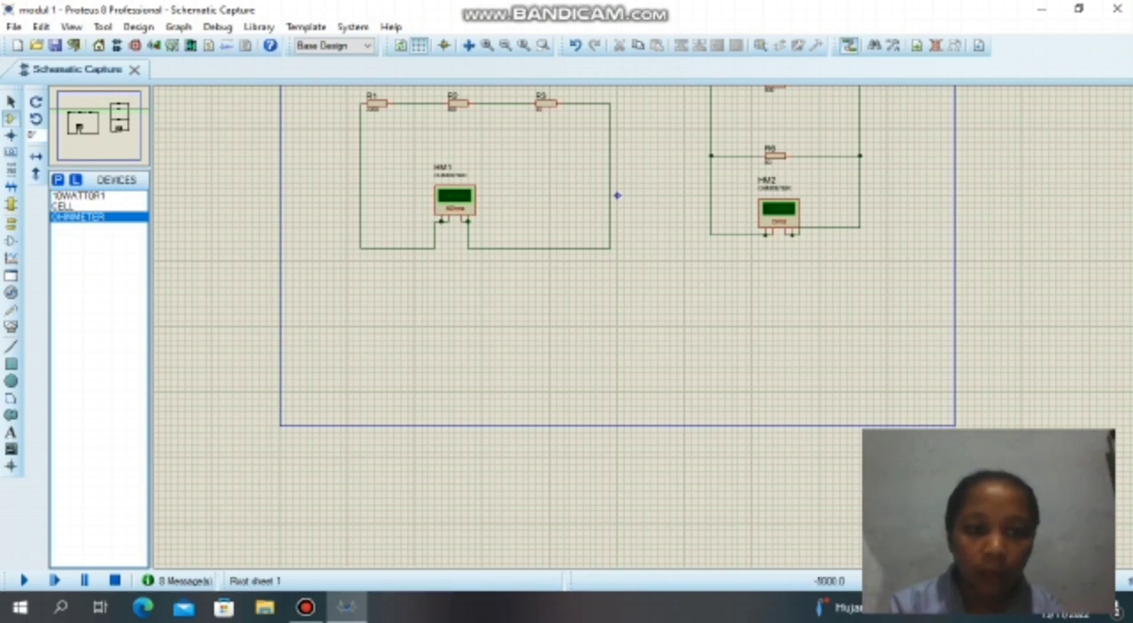
# Place a 10WATT0R1 resistor and a CELL in the empty area below the series circuit.
pyautogui.click(79, 195)
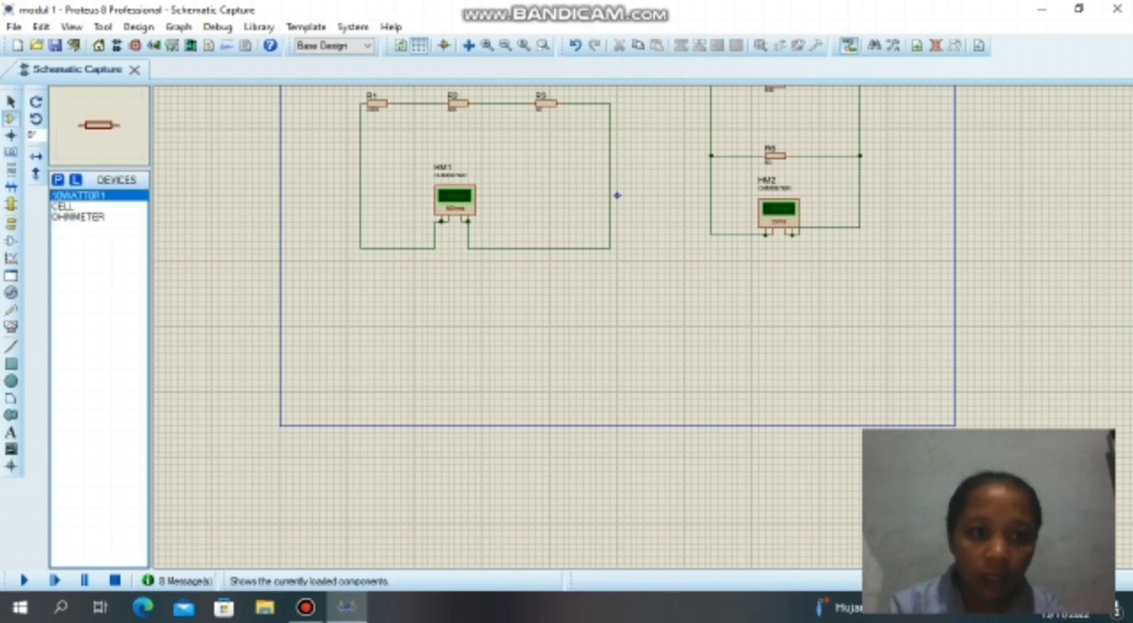
pyautogui.click(471, 321)
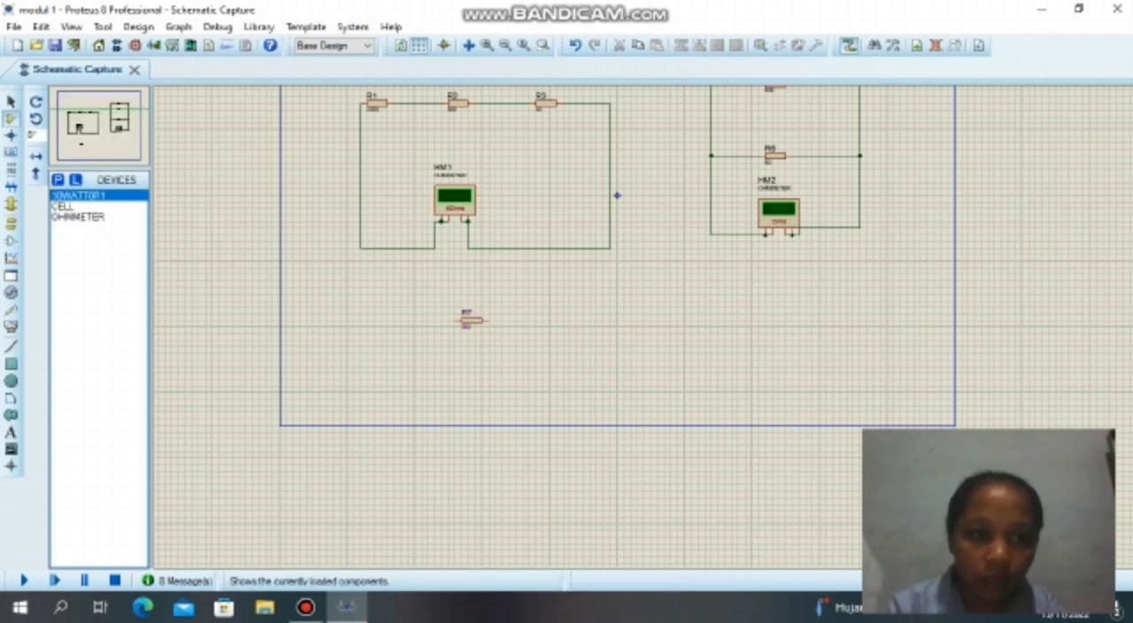
pyautogui.click(63, 206)
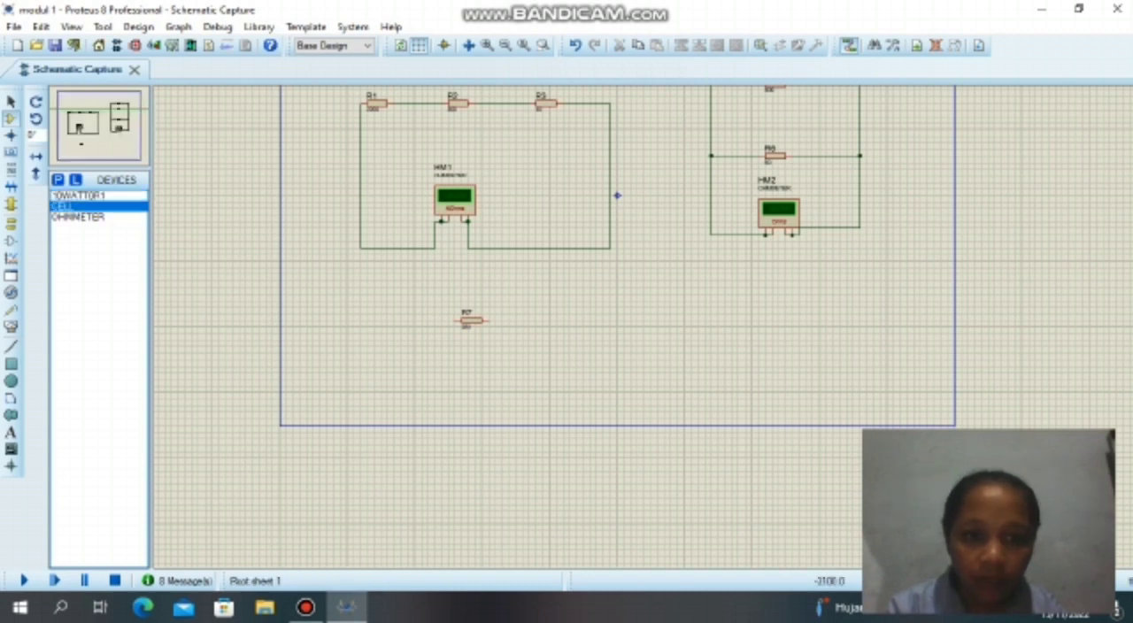
pyautogui.click(407, 363)
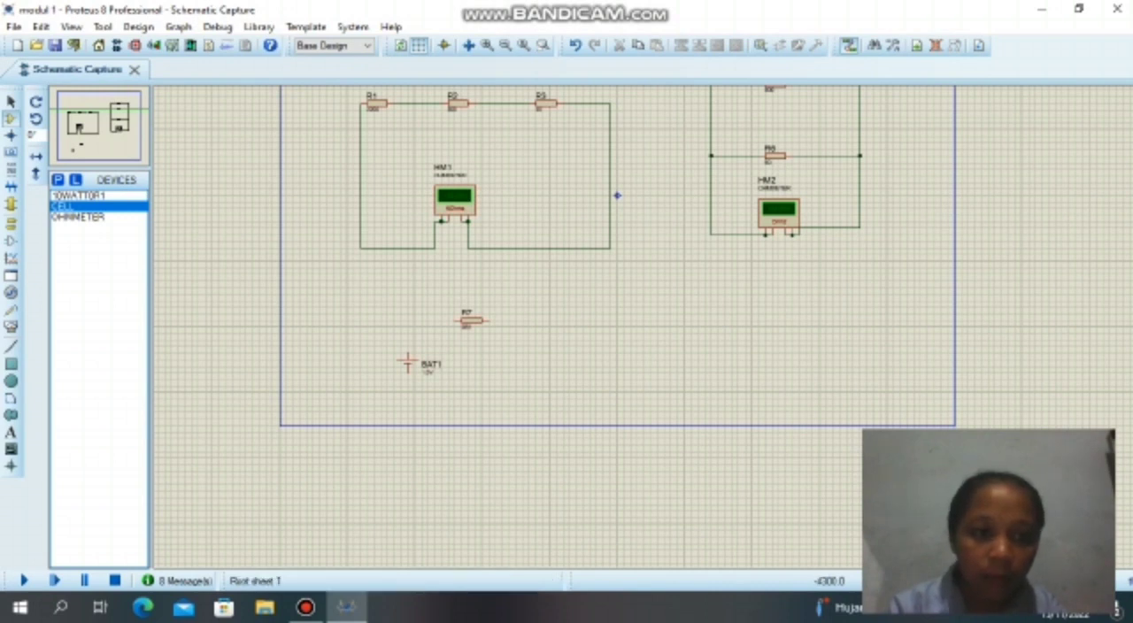
# Place a DC ammeter across from the cell, below the new resistor's level, and rotate it clockwise.
pyautogui.click(10, 325)
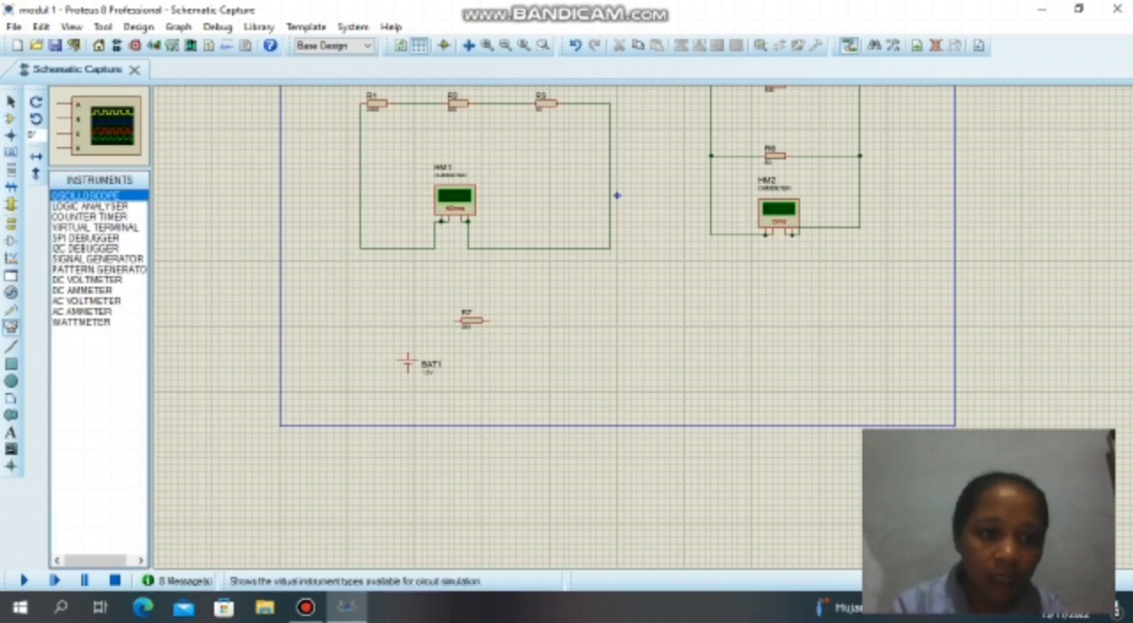
pyautogui.click(83, 290)
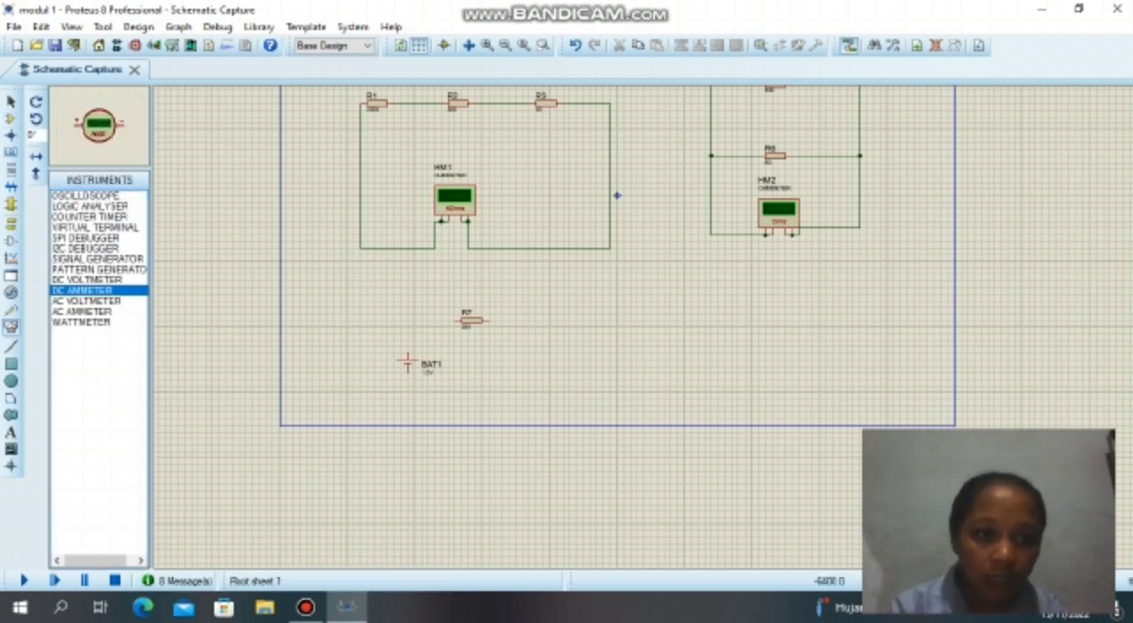
pyautogui.click(543, 321)
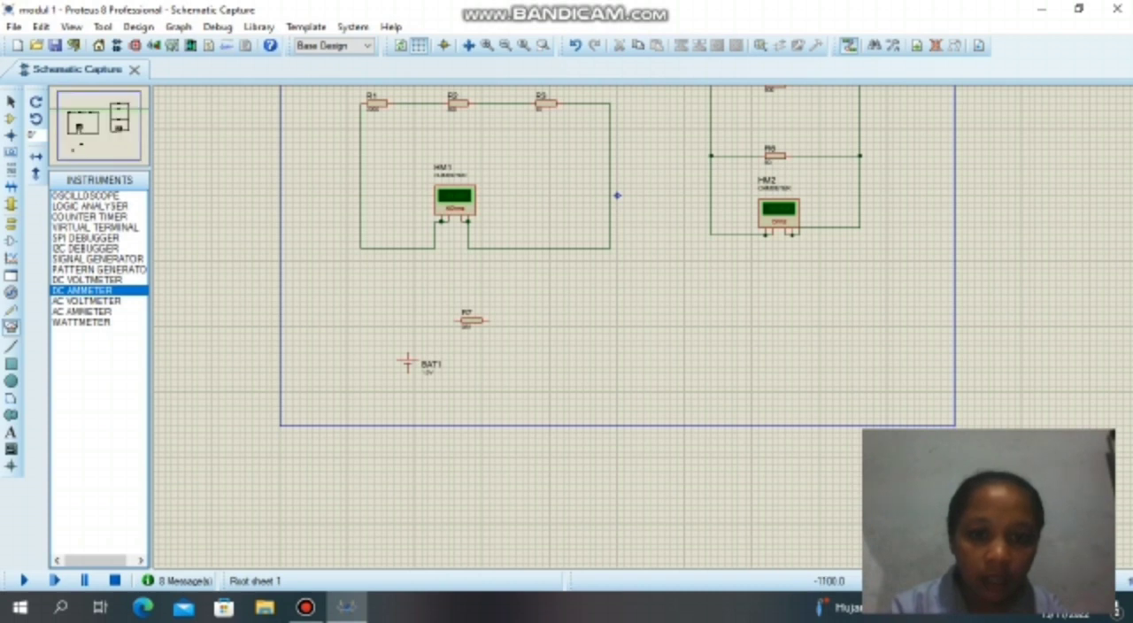
pyautogui.click(542, 358)
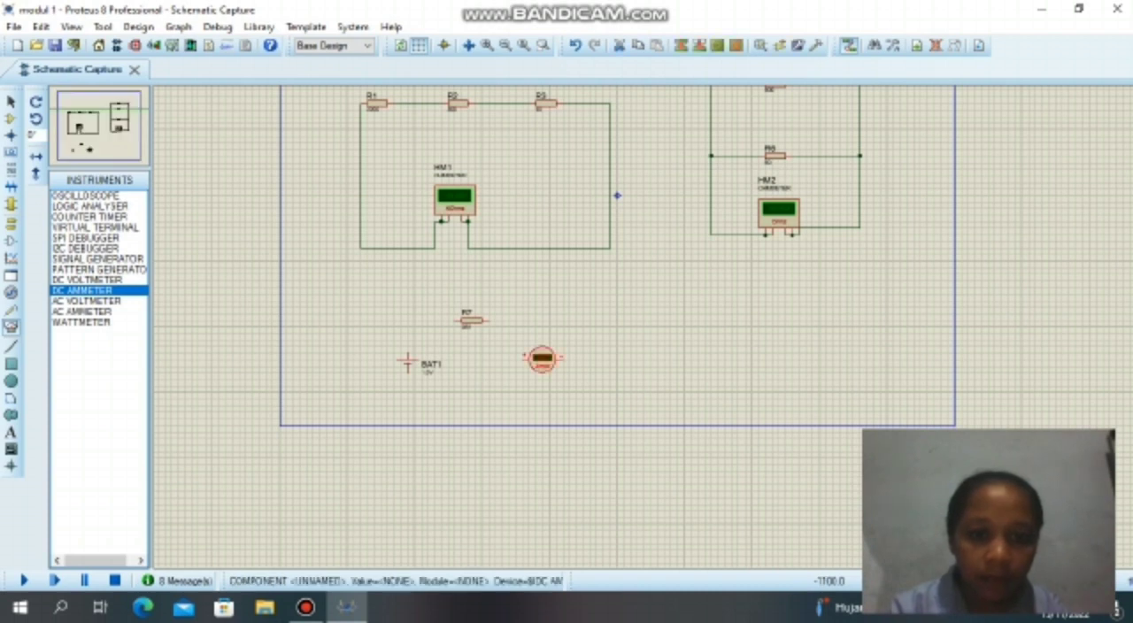
pyautogui.rightClick(543, 358)
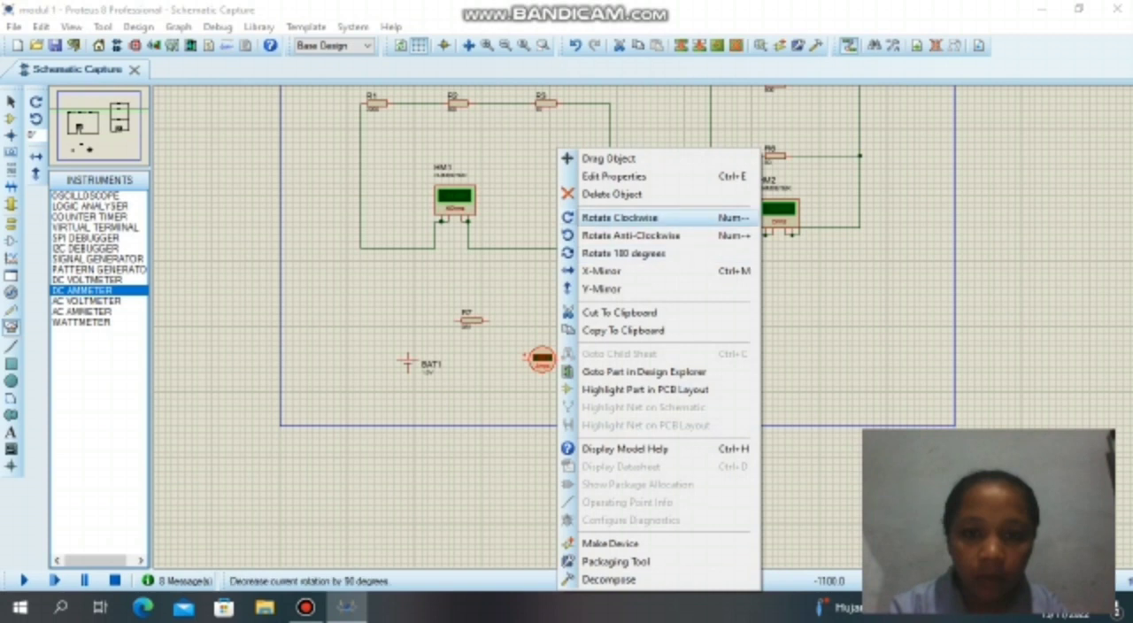
pyautogui.click(620, 217)
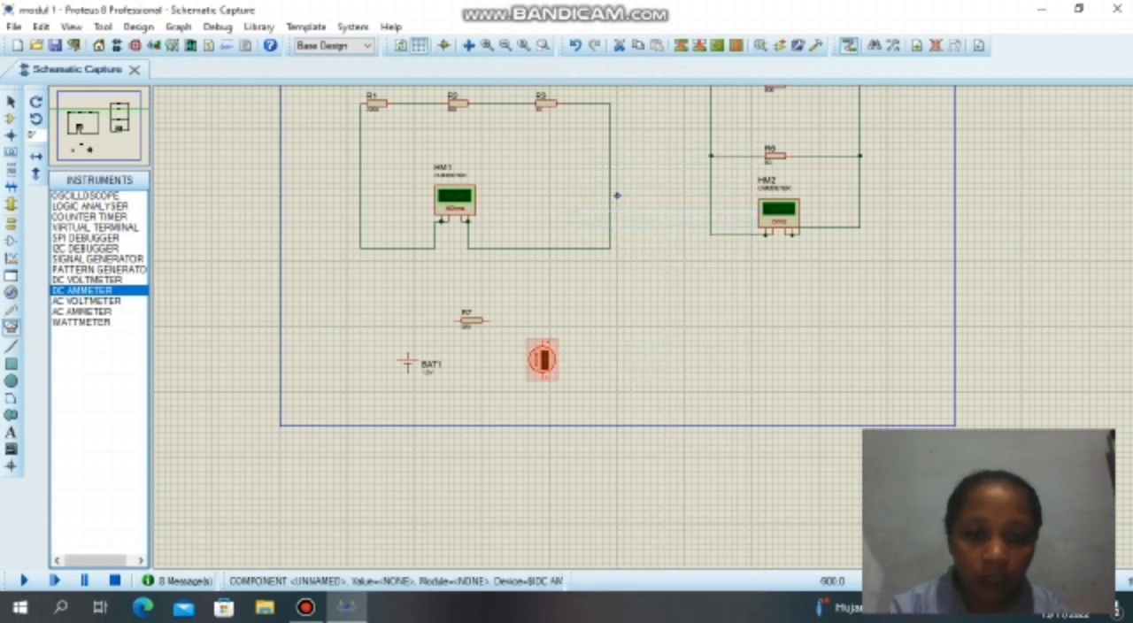
# Wire resistor R7, the DC ammeter and cell BAT1 together in one closed loop.
pyautogui.click(488, 321)
pyautogui.click(542, 343)
pyautogui.click(456, 320)
pyautogui.click(407, 352)
pyautogui.click(408, 373)
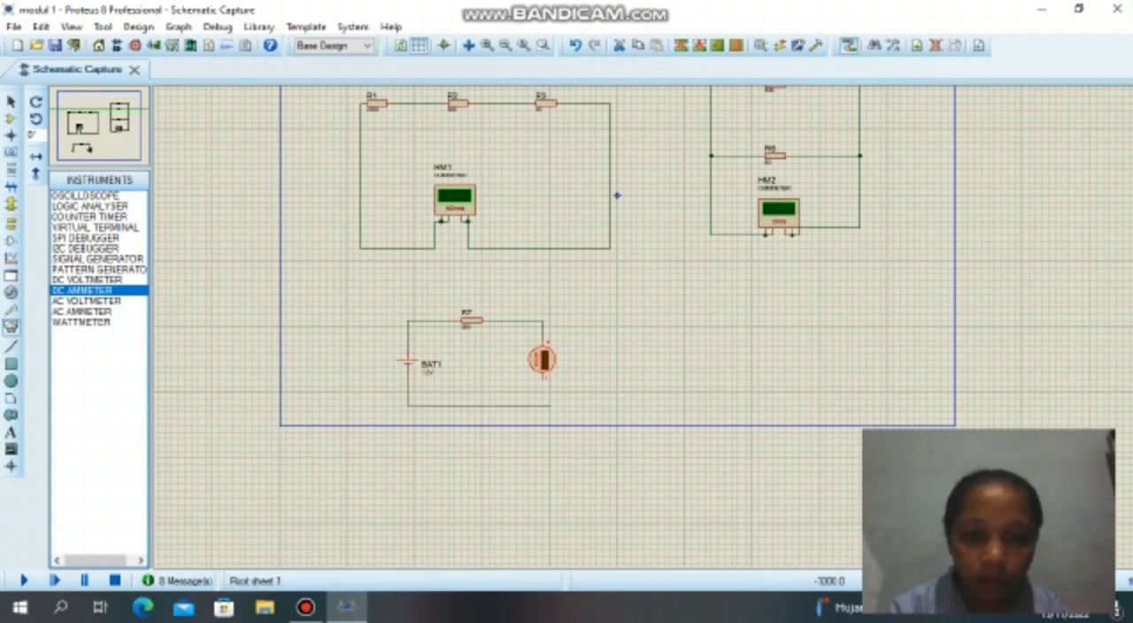
pyautogui.click(542, 379)
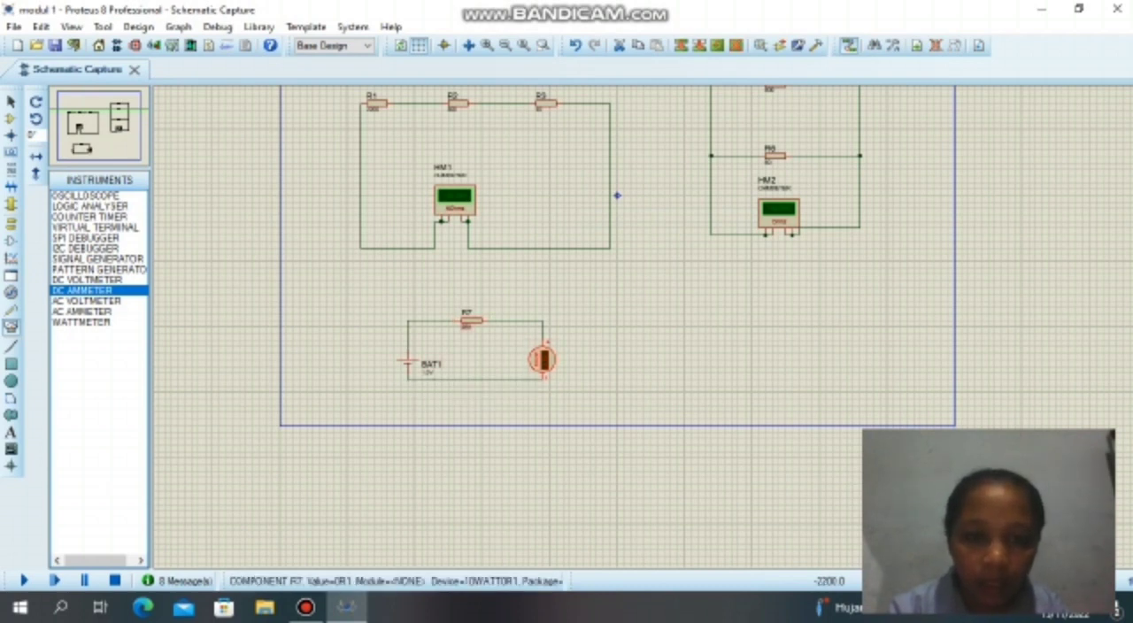
# Set the resistance value of R7 to 2200.
pyautogui.doubleClick(467, 324)
pyautogui.write('220R')
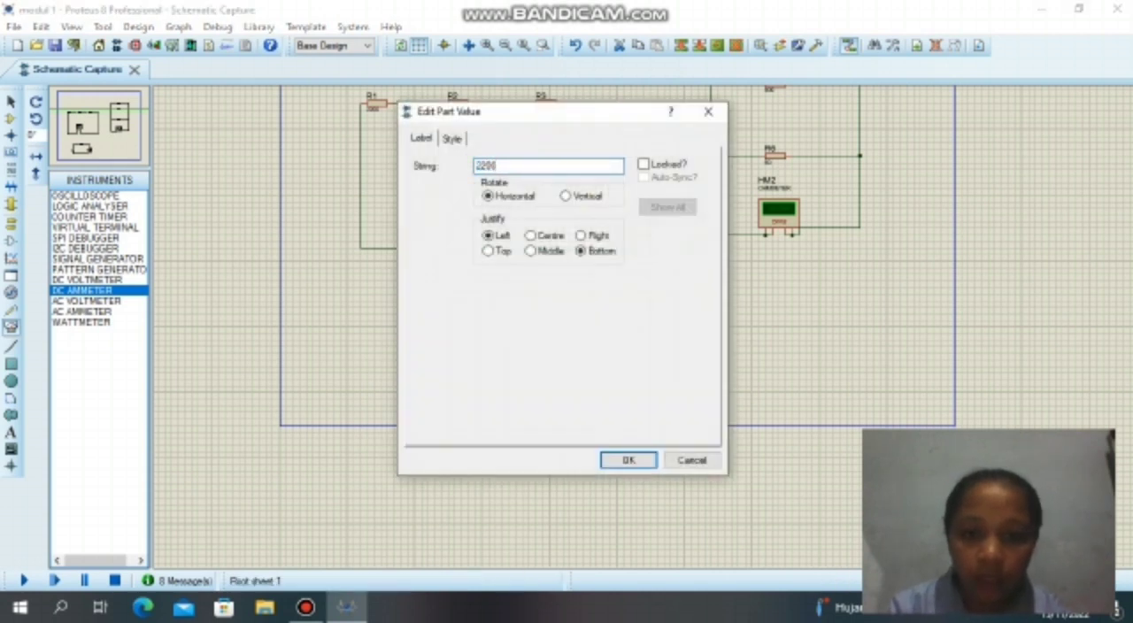
pyautogui.click(642, 461)
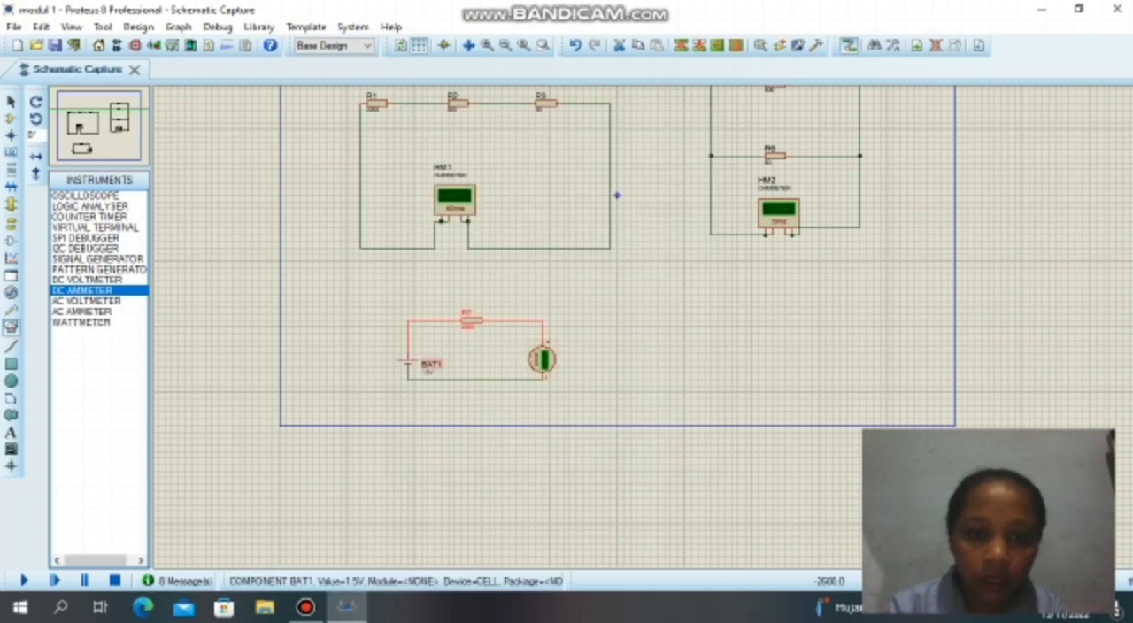
pyautogui.click(428, 379)
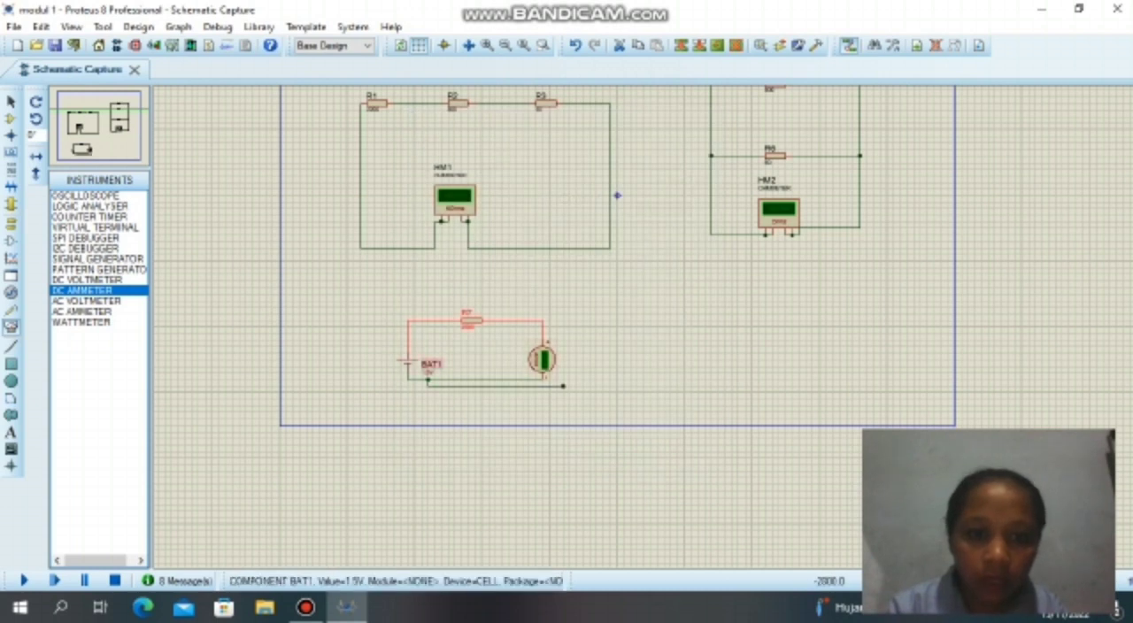
pyautogui.doubleClick(430, 369)
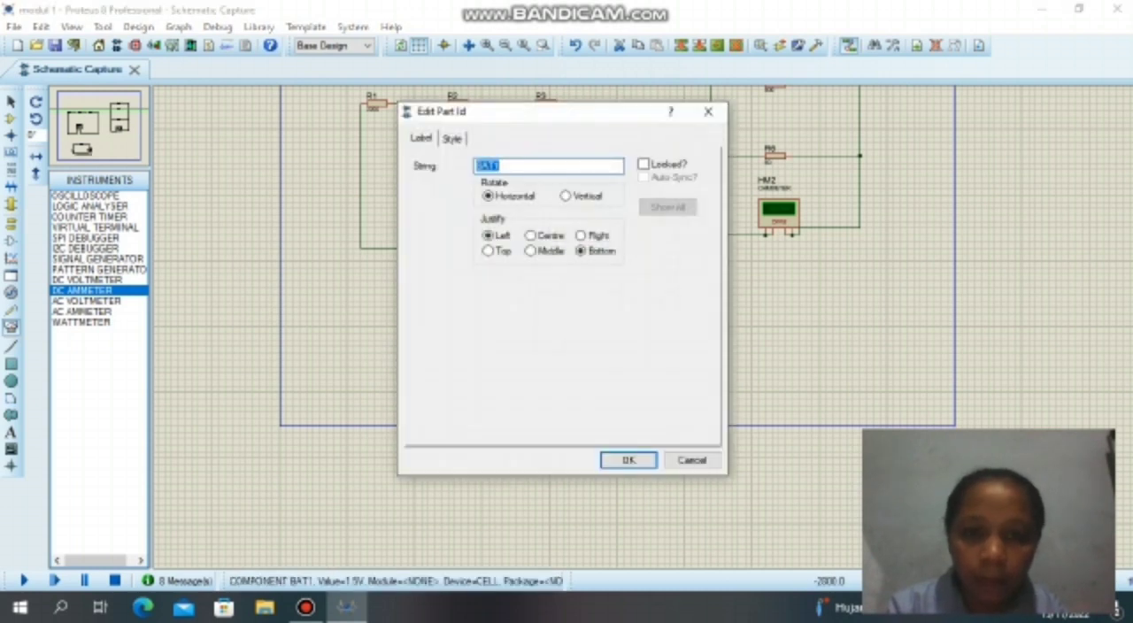
pyautogui.click(628, 460)
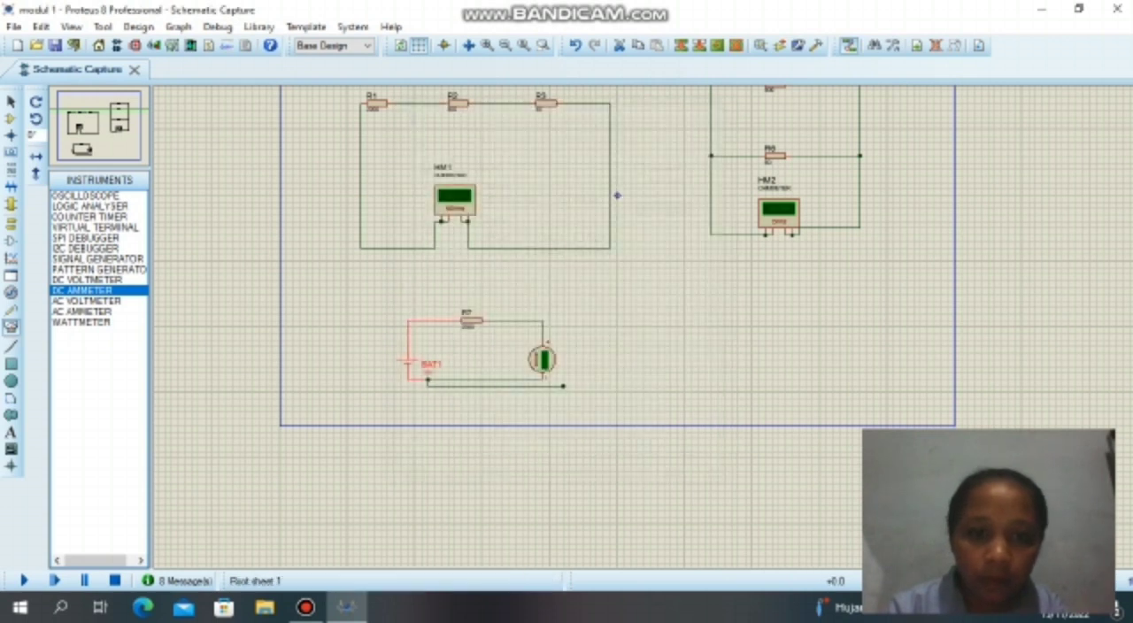
# Set the voltage value of cell BAT1 to 3.
pyautogui.doubleClick(428, 373)
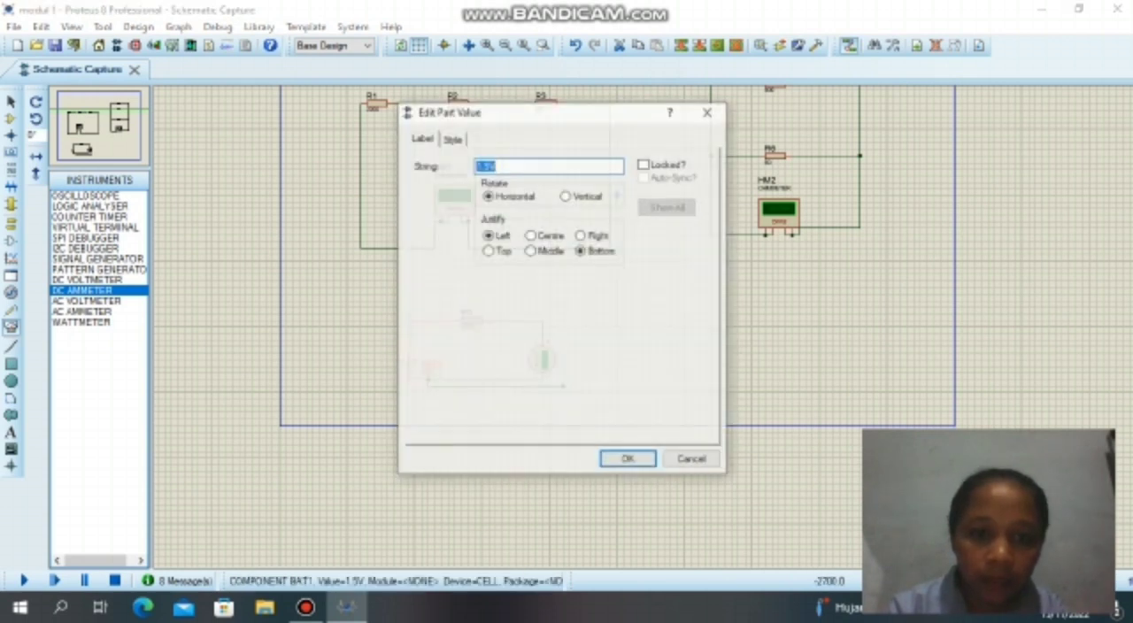
pyautogui.write('3')
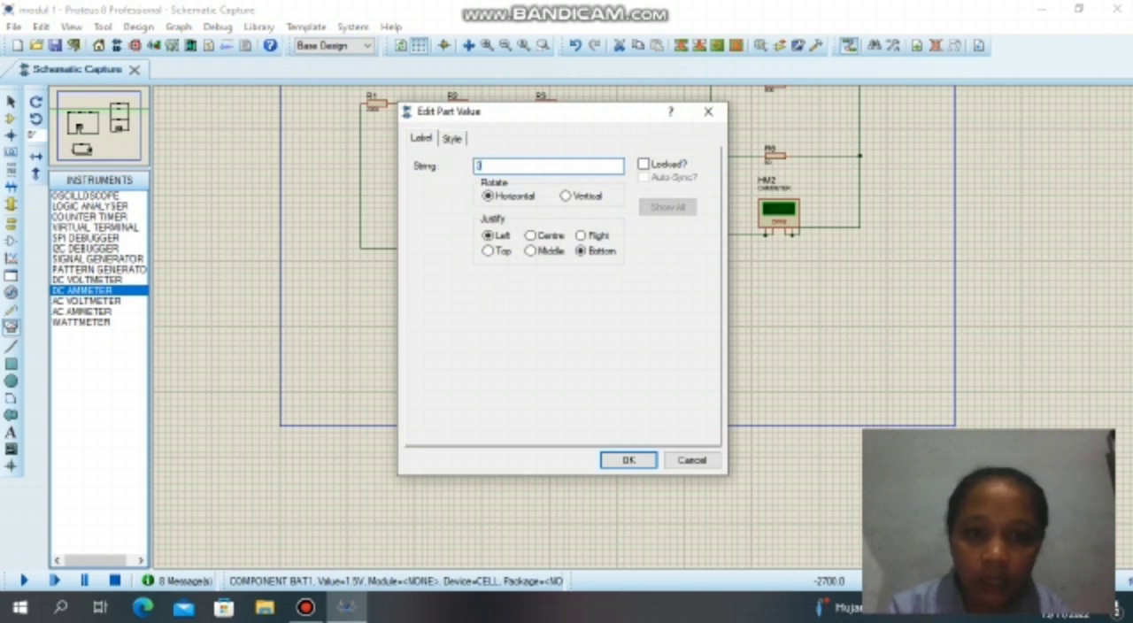
pyautogui.press('Return')
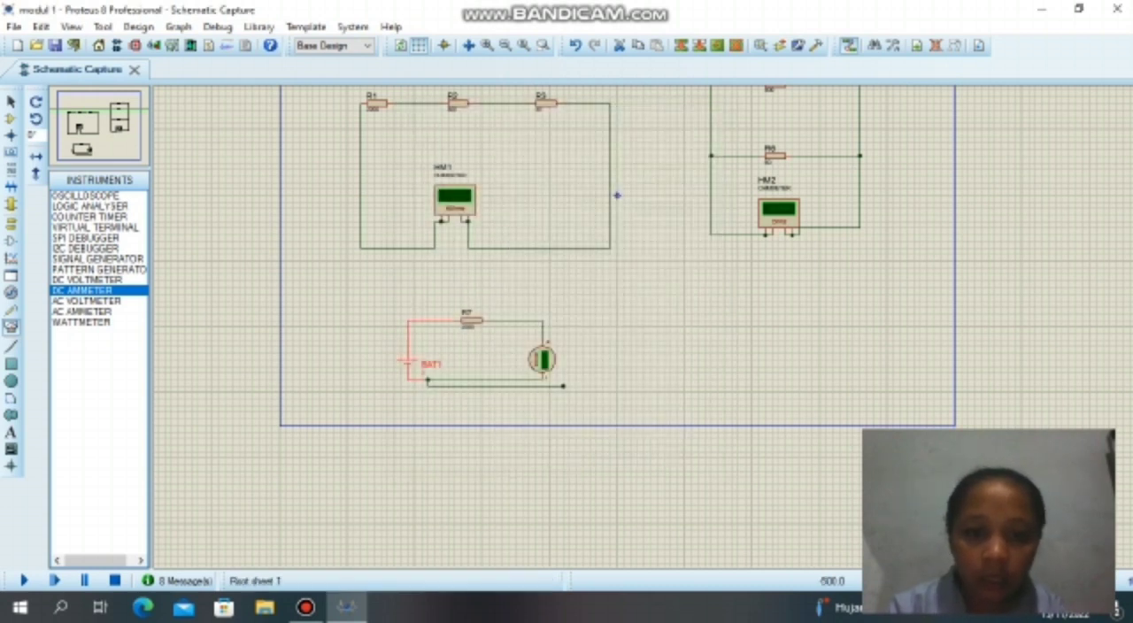
# Delete the stray wire running below the loop of BAT1, R7 and the ammeter.
pyautogui.rightClick(577, 381)
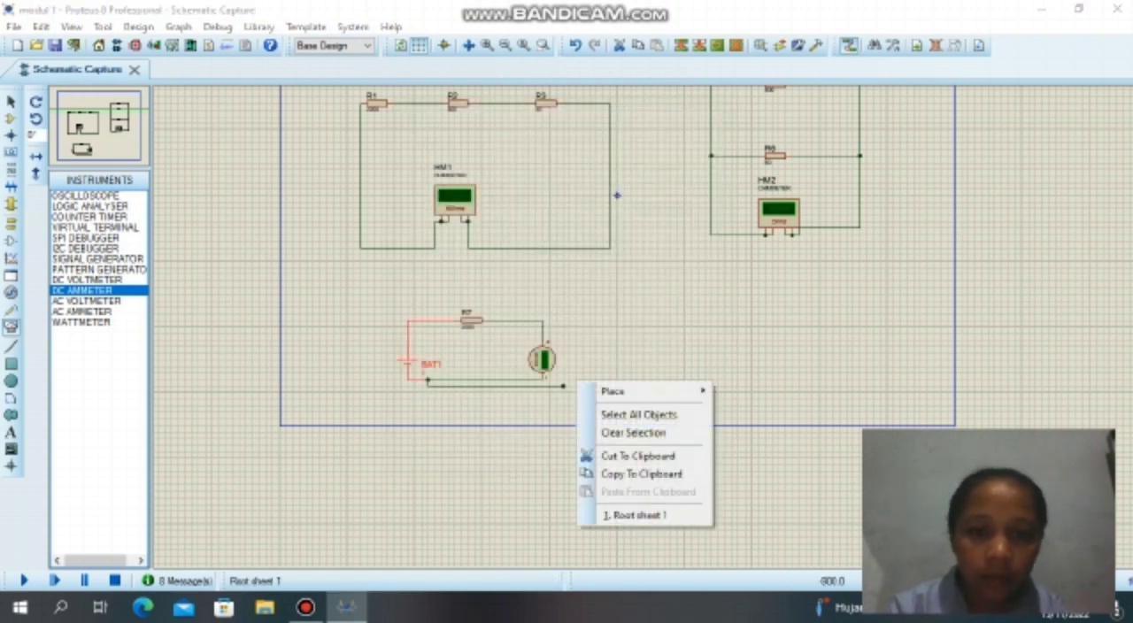
pyautogui.click(551, 386)
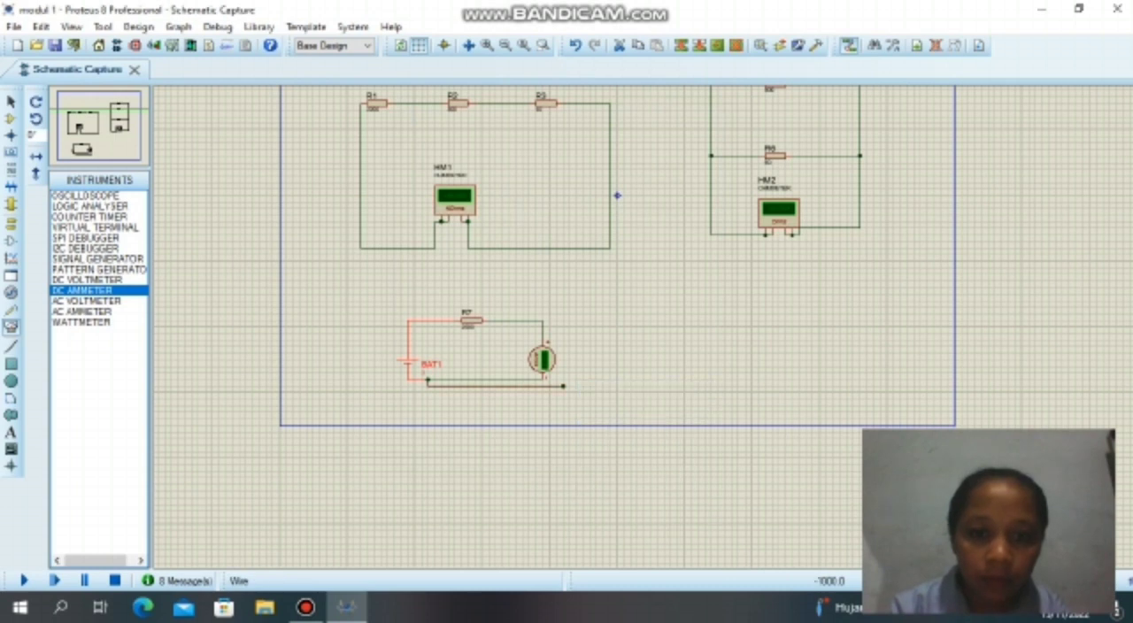
pyautogui.rightClick(565, 383)
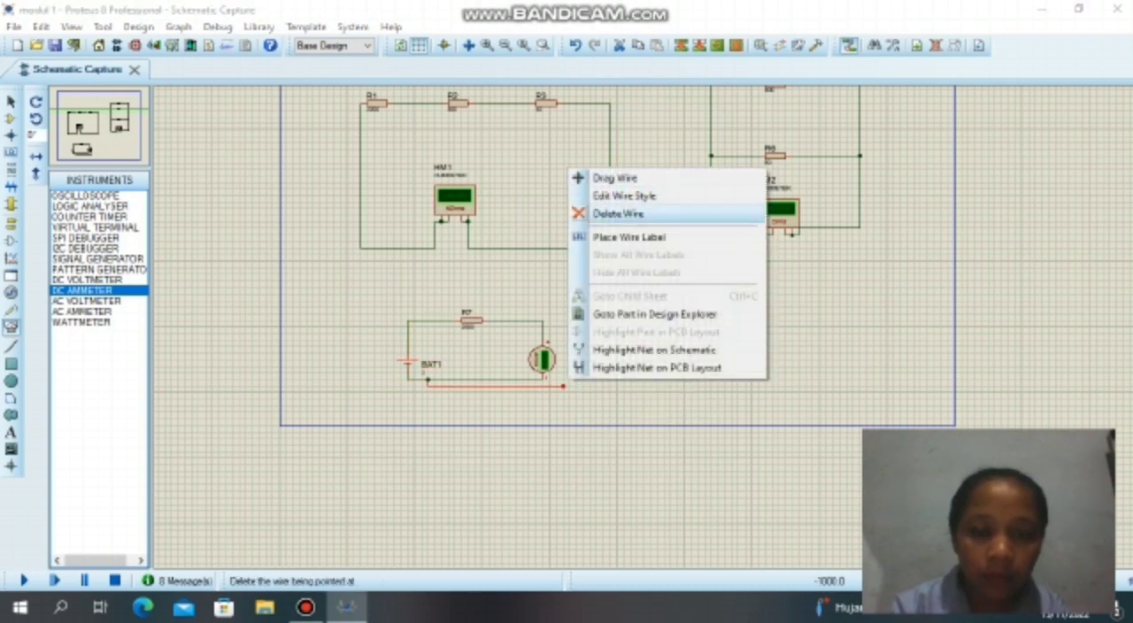
pyautogui.click(618, 213)
pyautogui.scroll(1, 618, 196)
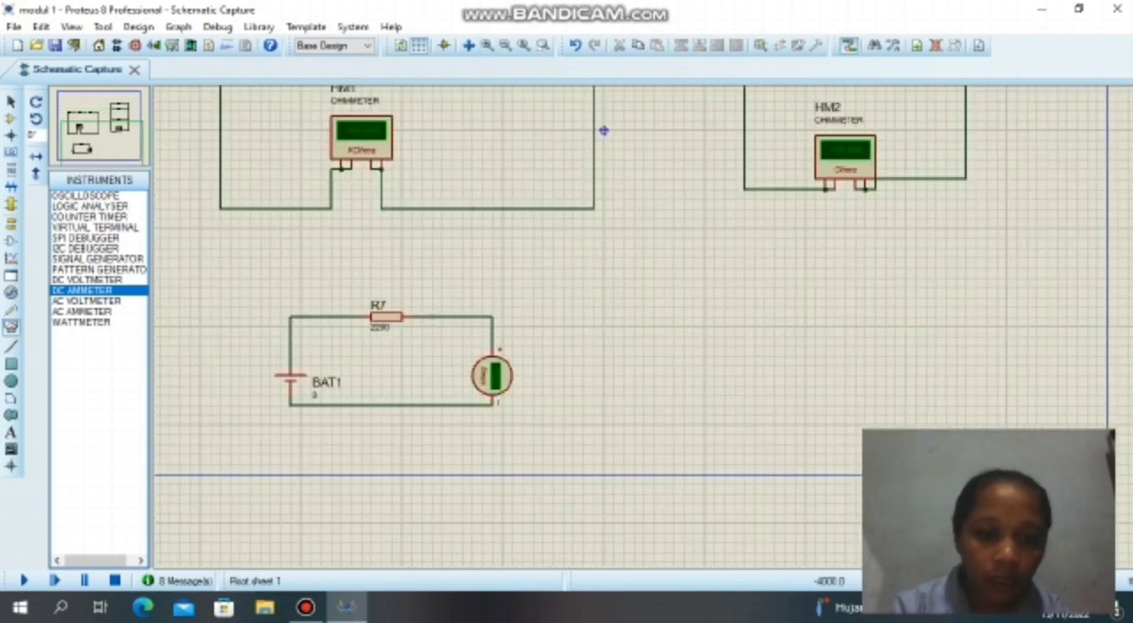
# Set the DC ammeter's display range to Milliamps and rerun the circuit simulation.
pyautogui.click(23, 580)
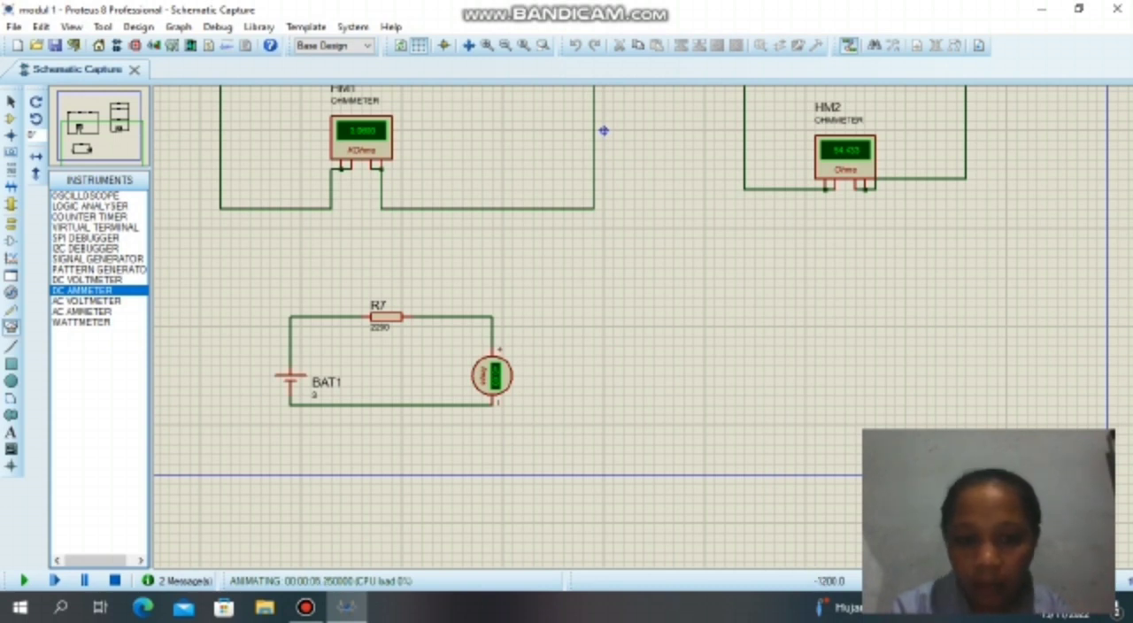
pyautogui.rightClick(492, 377)
pyautogui.click(542, 175)
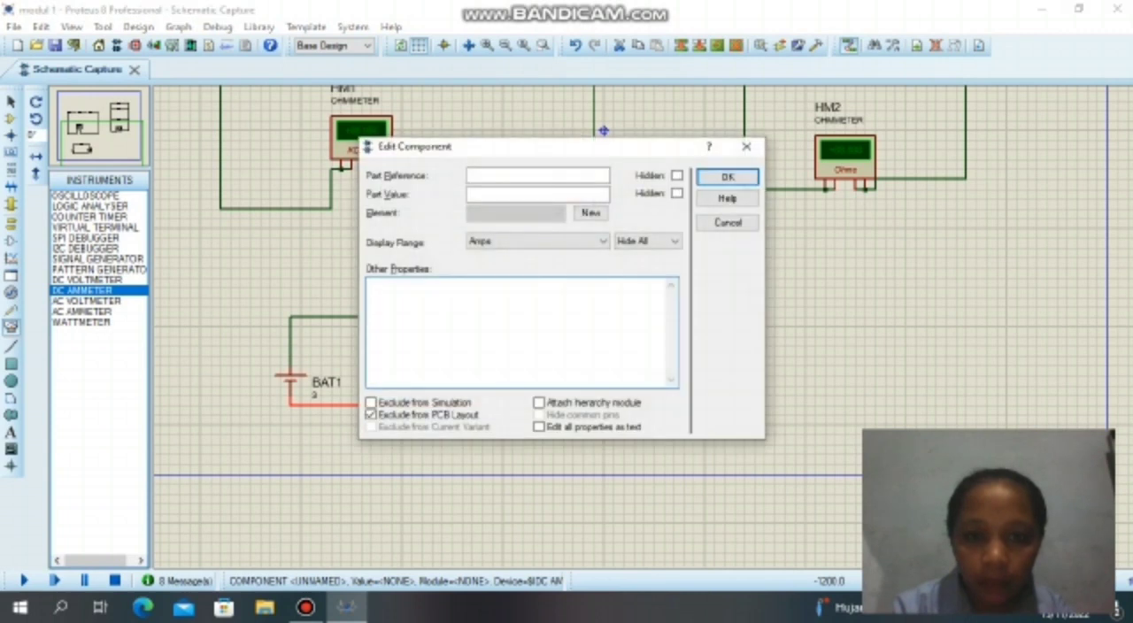
pyautogui.click(566, 241)
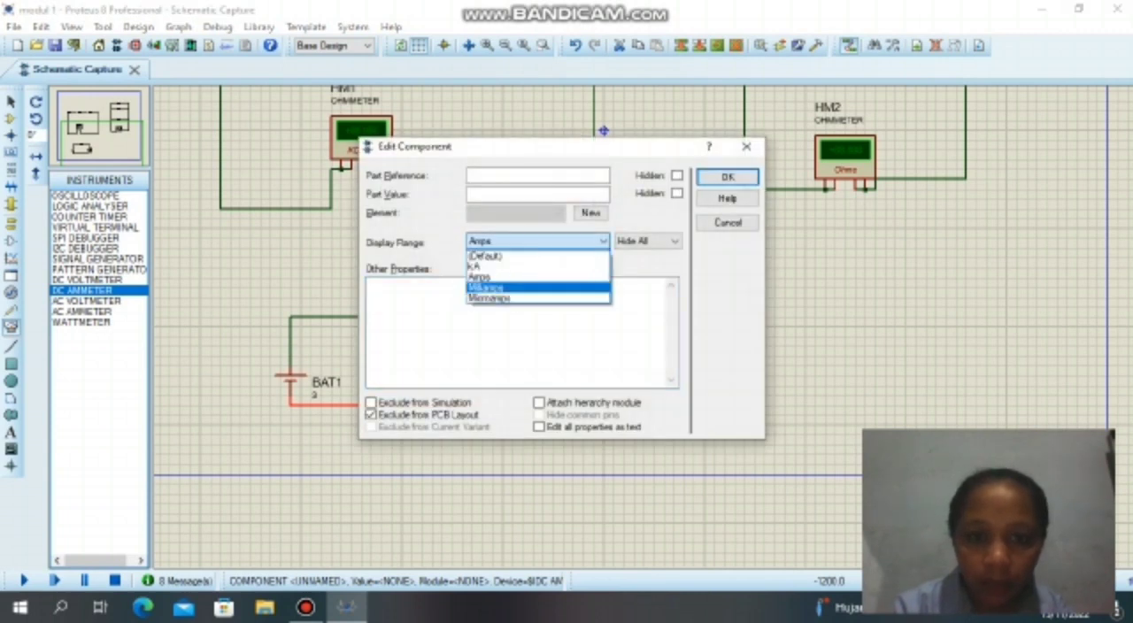
pyautogui.click(487, 286)
pyautogui.click(727, 177)
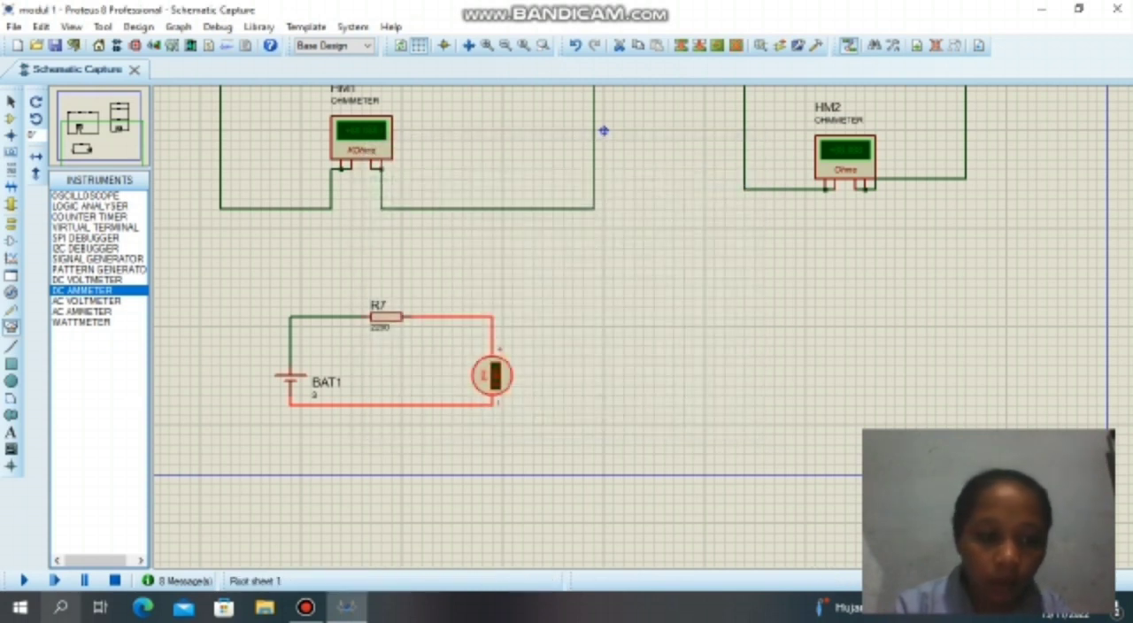
pyautogui.click(24, 581)
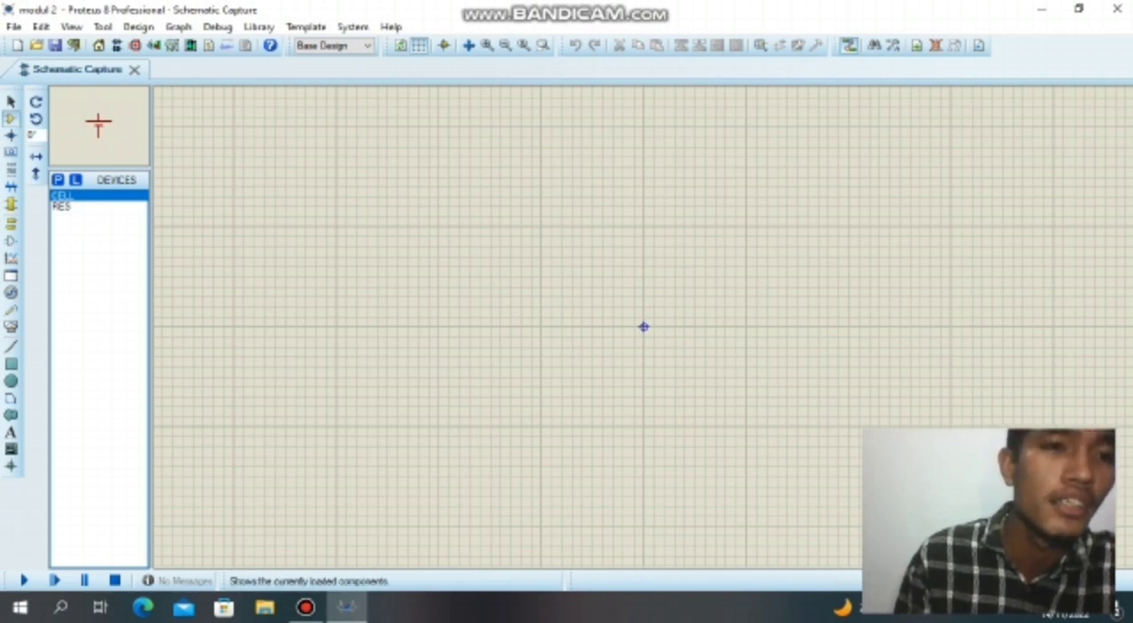
# In the empty modul 2 schematic, place two RES resistors side by side on one horizontal line.
pyautogui.click(94, 207)
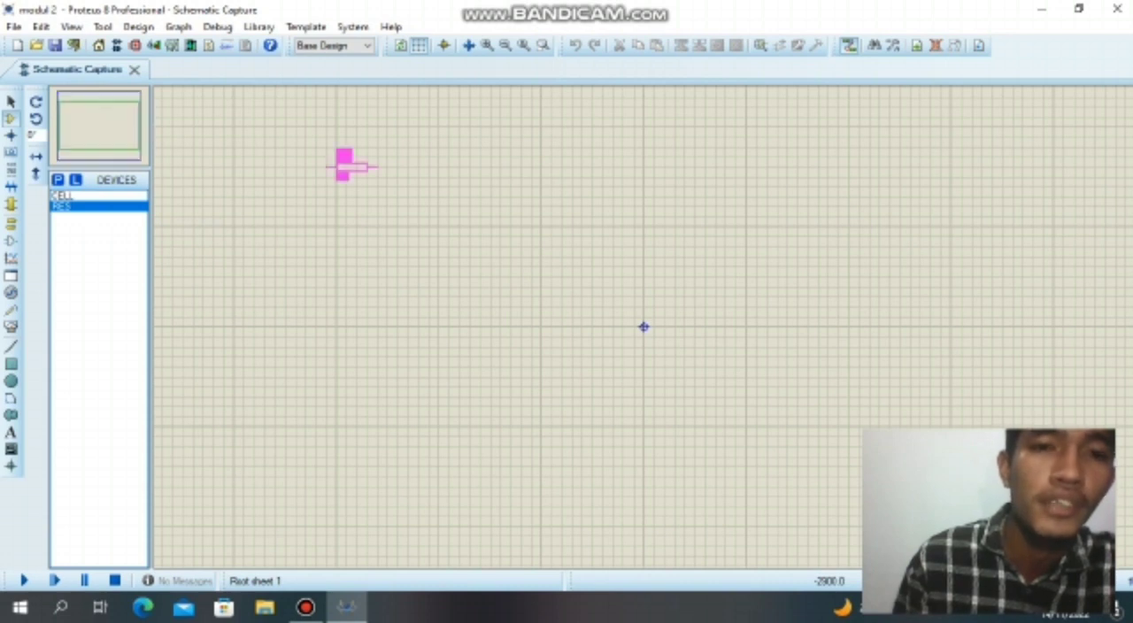
pyautogui.click(345, 165)
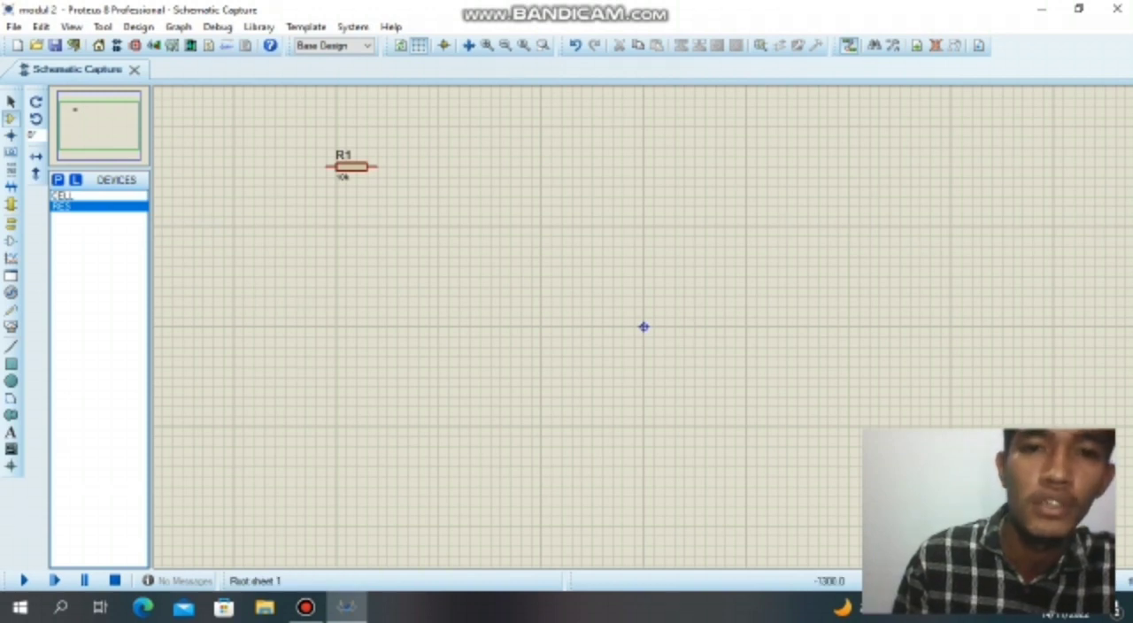
pyautogui.click(515, 166)
pyautogui.click(515, 166)
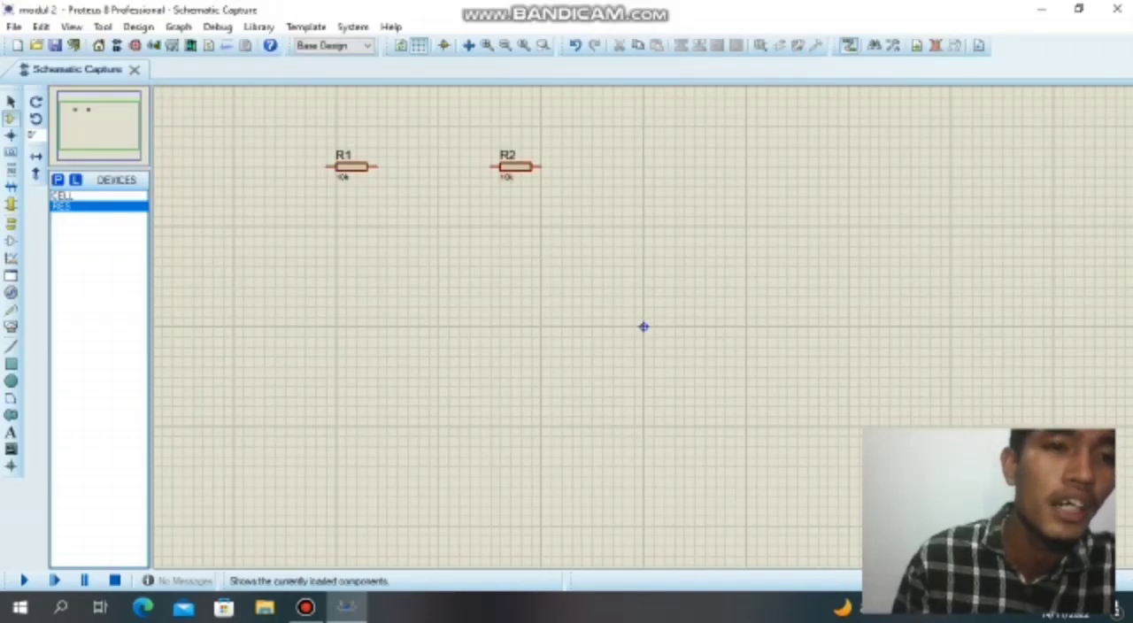
# Place a CELL below and between the two resistors and rotate it clockwise.
pyautogui.click(62, 195)
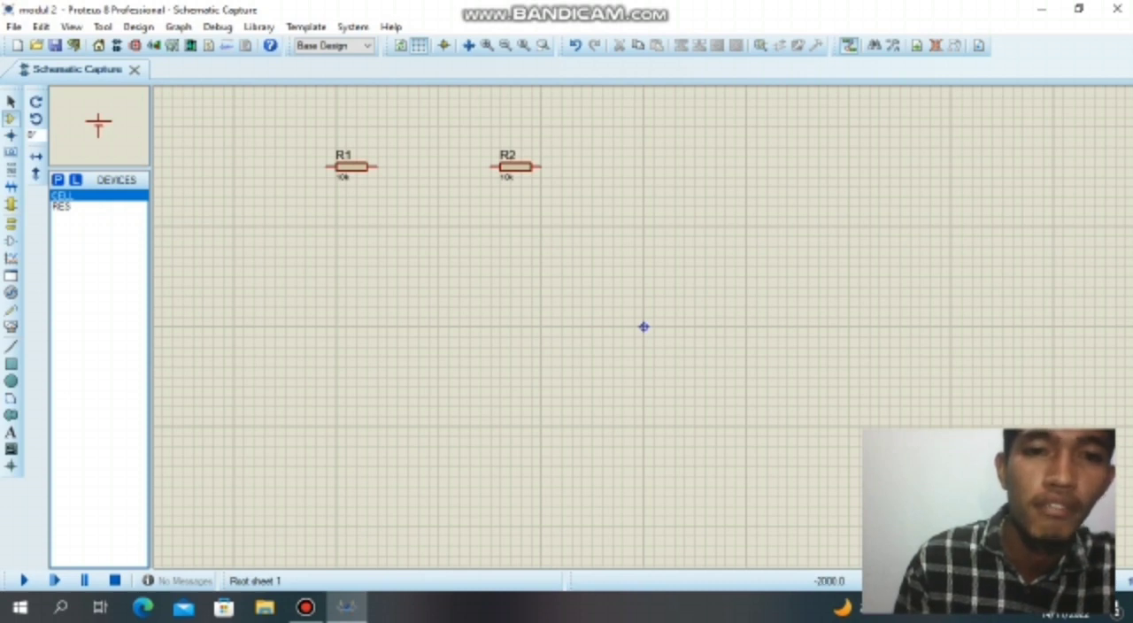
pyautogui.click(438, 301)
pyautogui.click(438, 301)
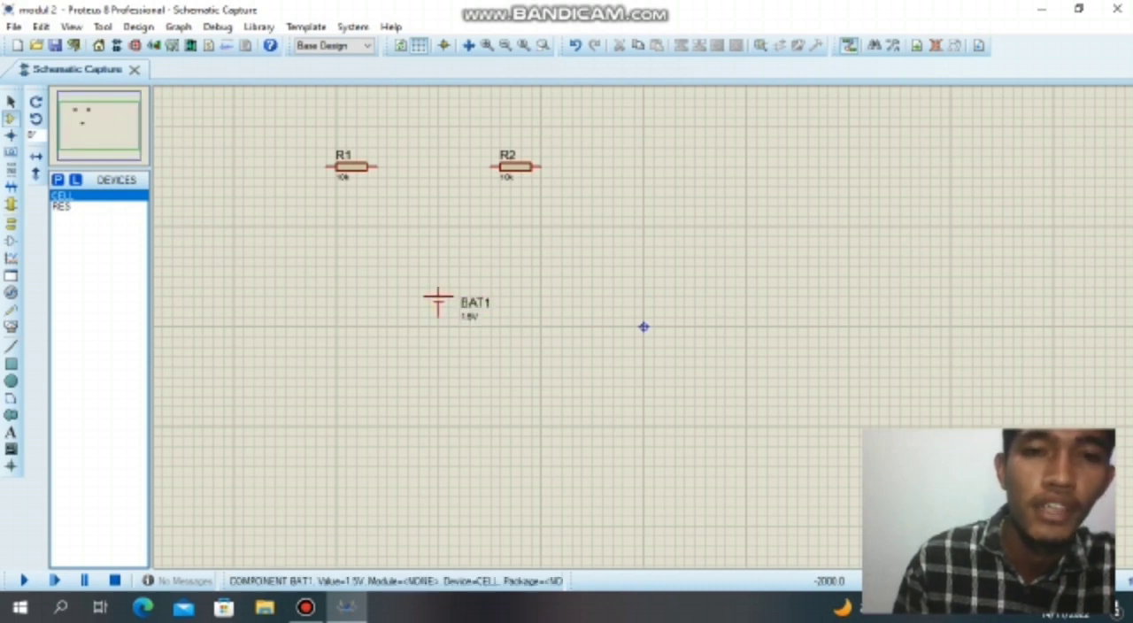
pyautogui.rightClick(466, 306)
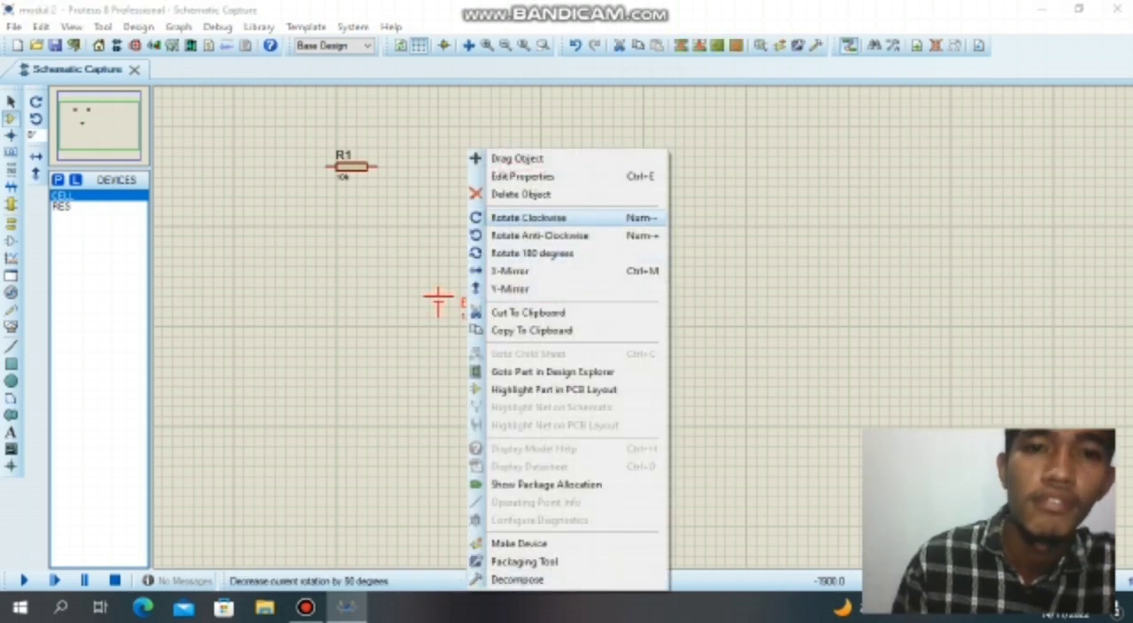
pyautogui.click(531, 217)
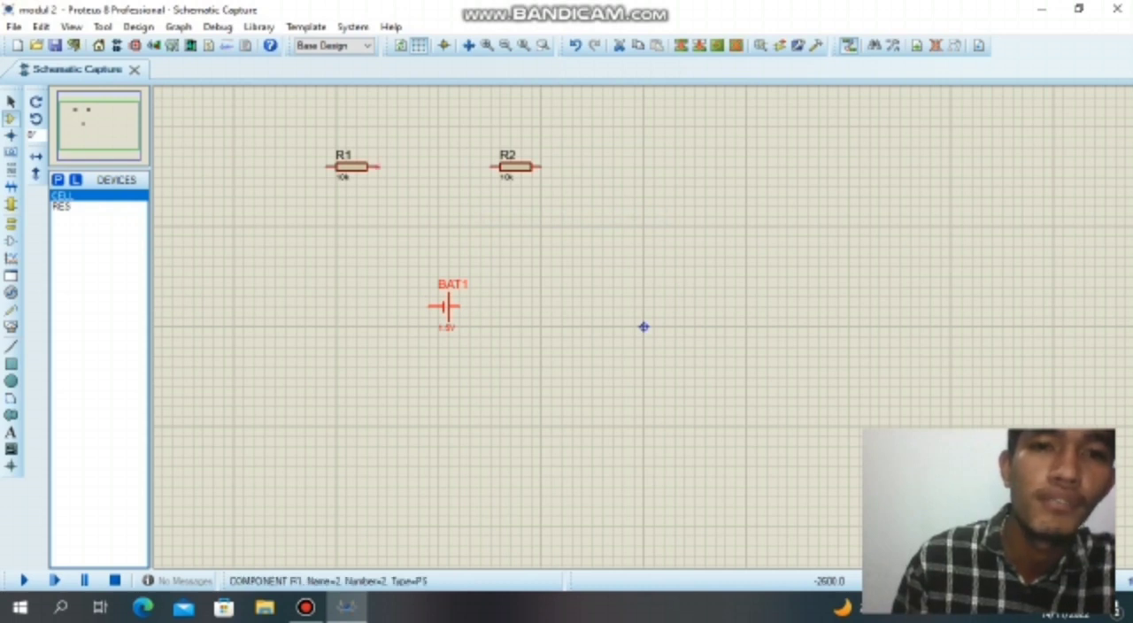
# Wire R1, R2 and cell BAT1 in series as one closed rectangular loop.
pyautogui.click(379, 166)
pyautogui.click(496, 166)
pyautogui.click(538, 166)
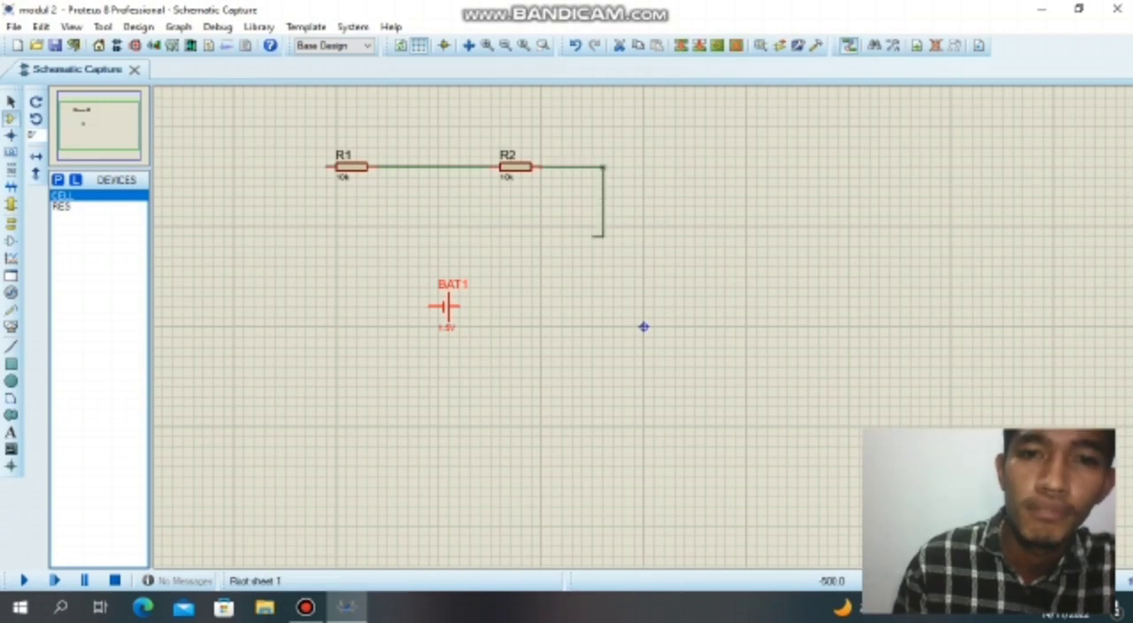
pyautogui.click(459, 306)
pyautogui.click(386, 166)
pyautogui.hotkey('ctrl', 'z')
pyautogui.click(327, 167)
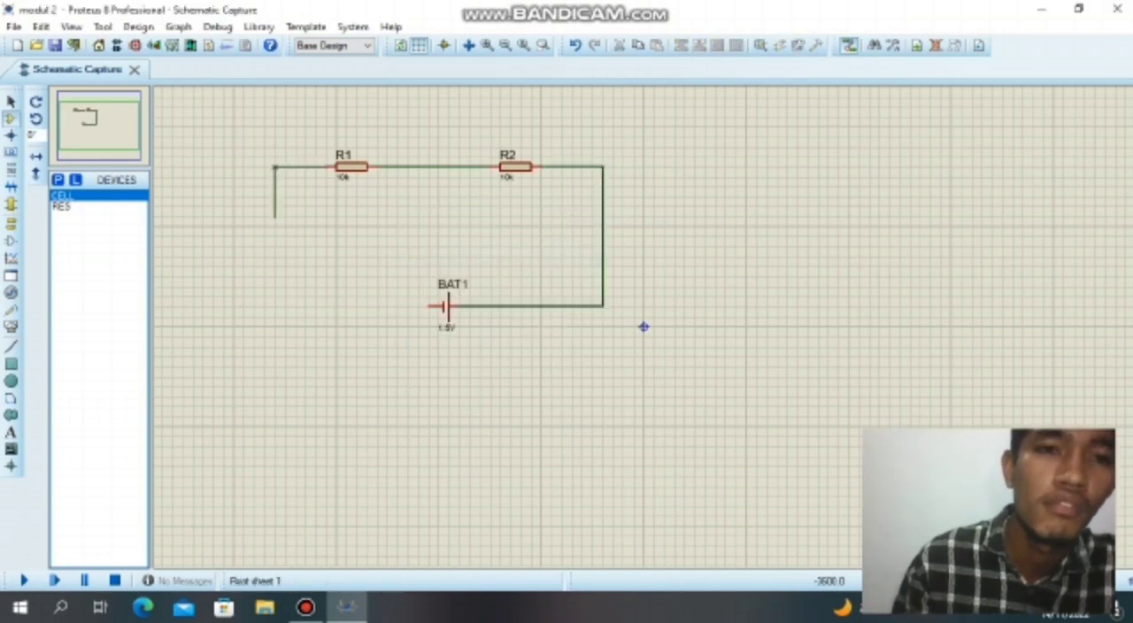
pyautogui.click(429, 306)
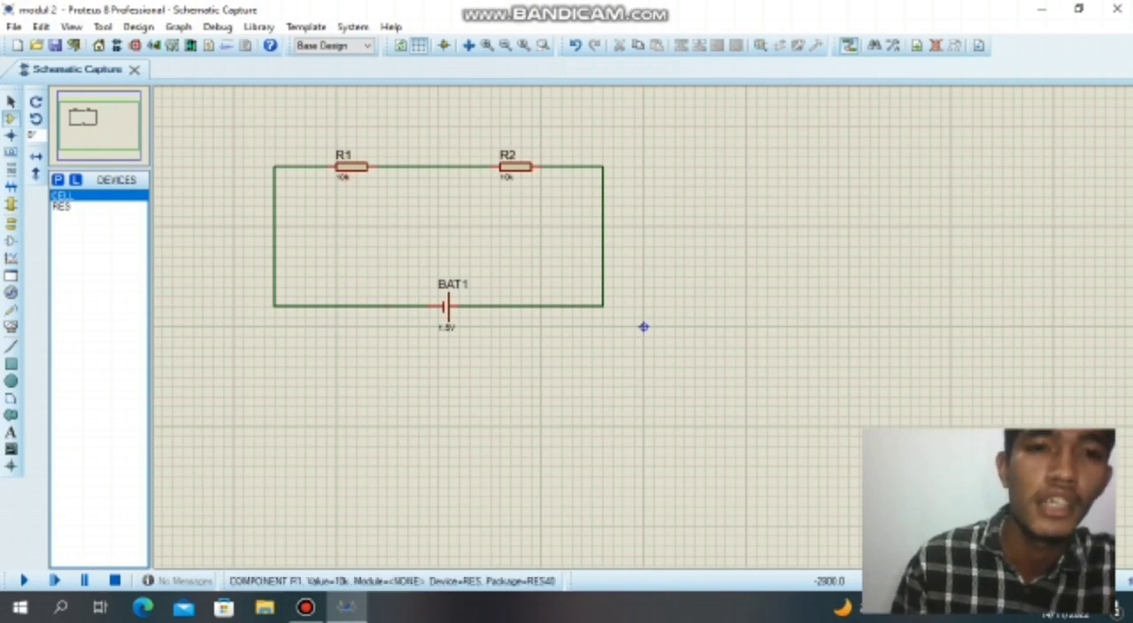
# Set the resistance of R1 to 400 and of R2 to 500.
pyautogui.doubleClick(343, 176)
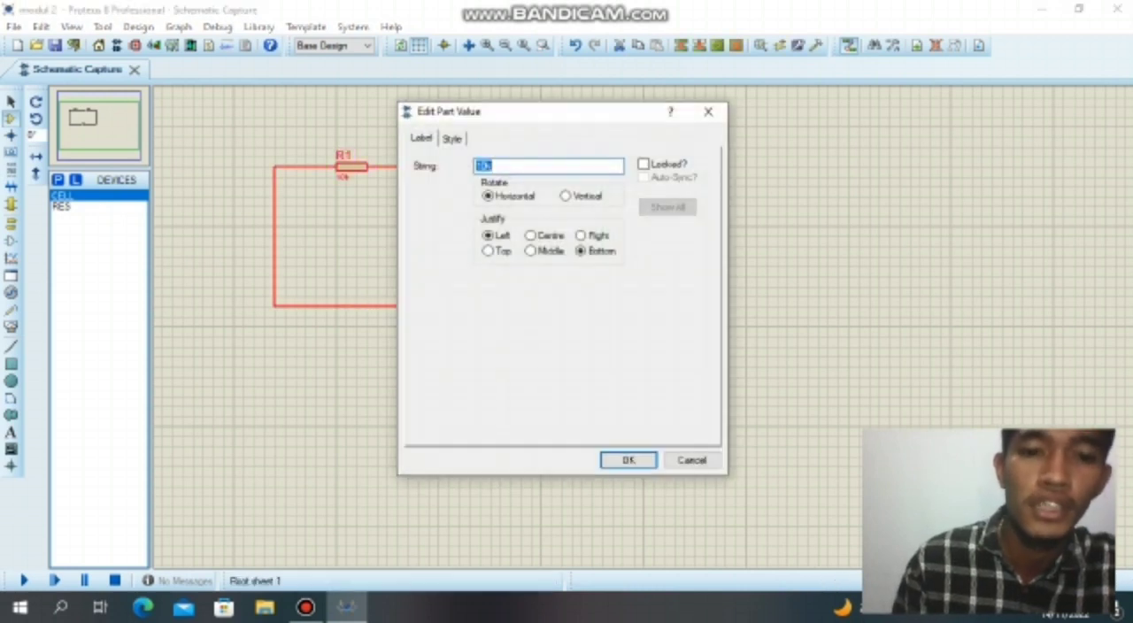
pyautogui.write('400')
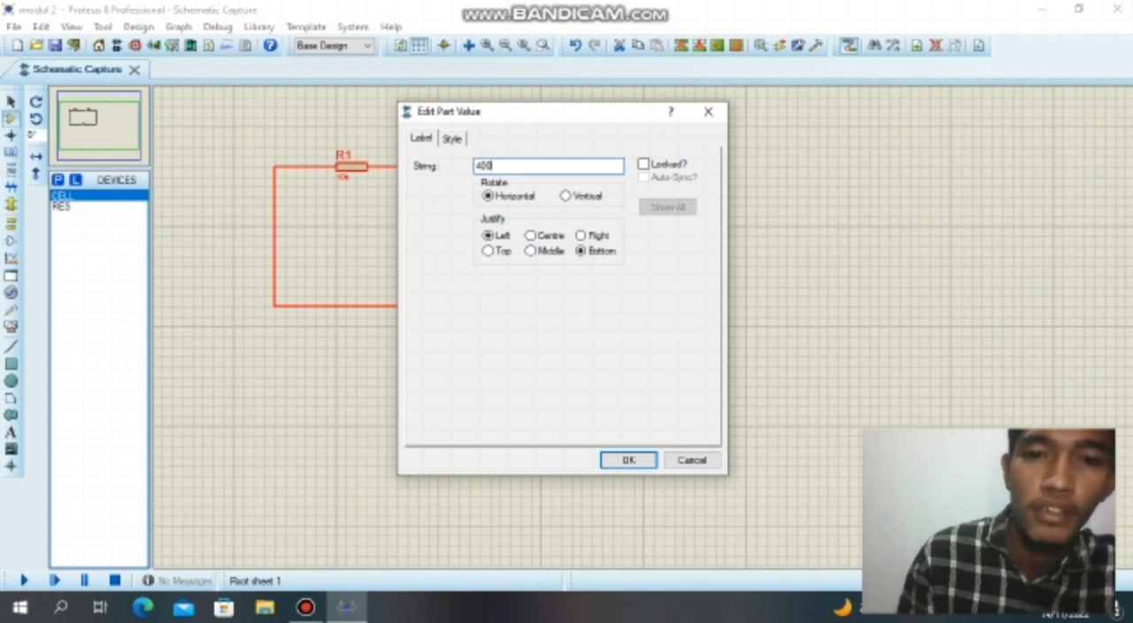
pyautogui.click(629, 459)
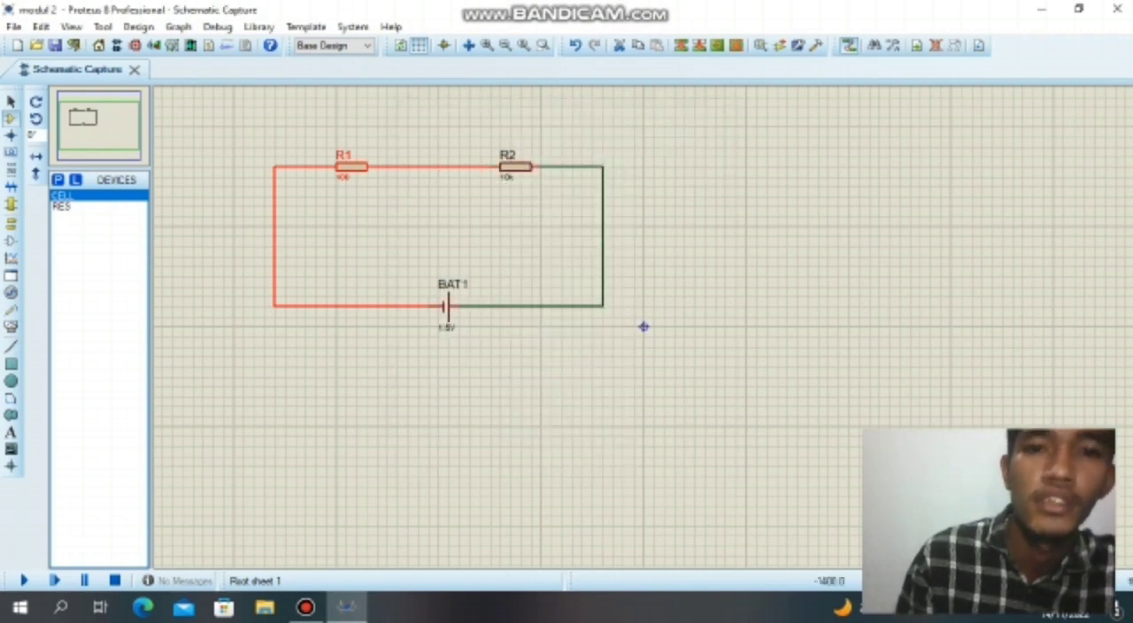
pyautogui.doubleClick(506, 177)
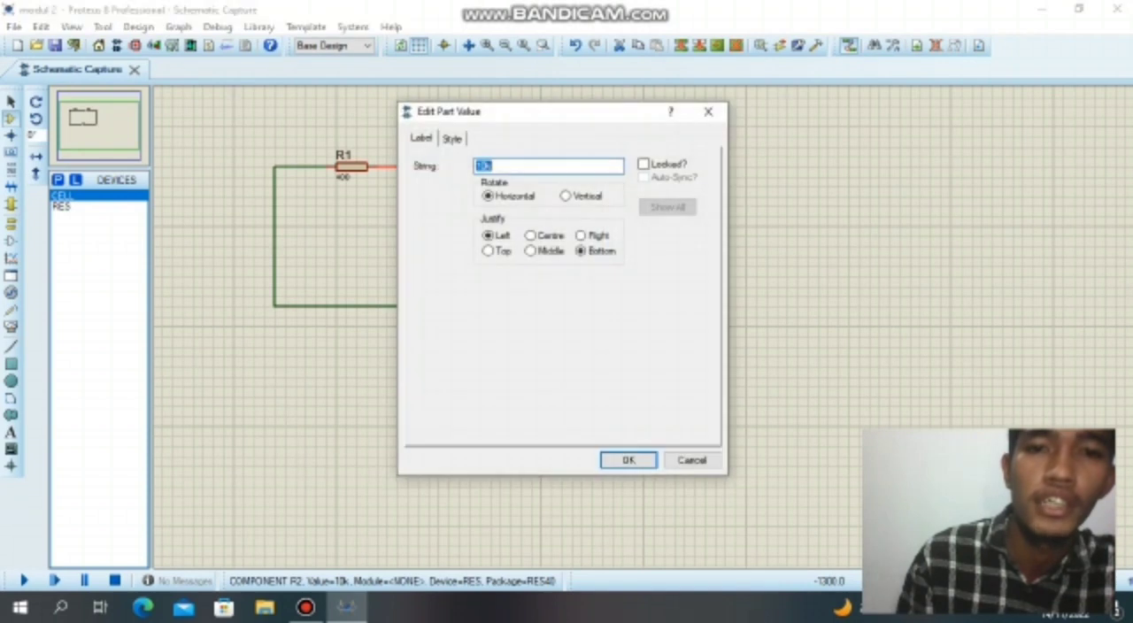
pyautogui.write('500')
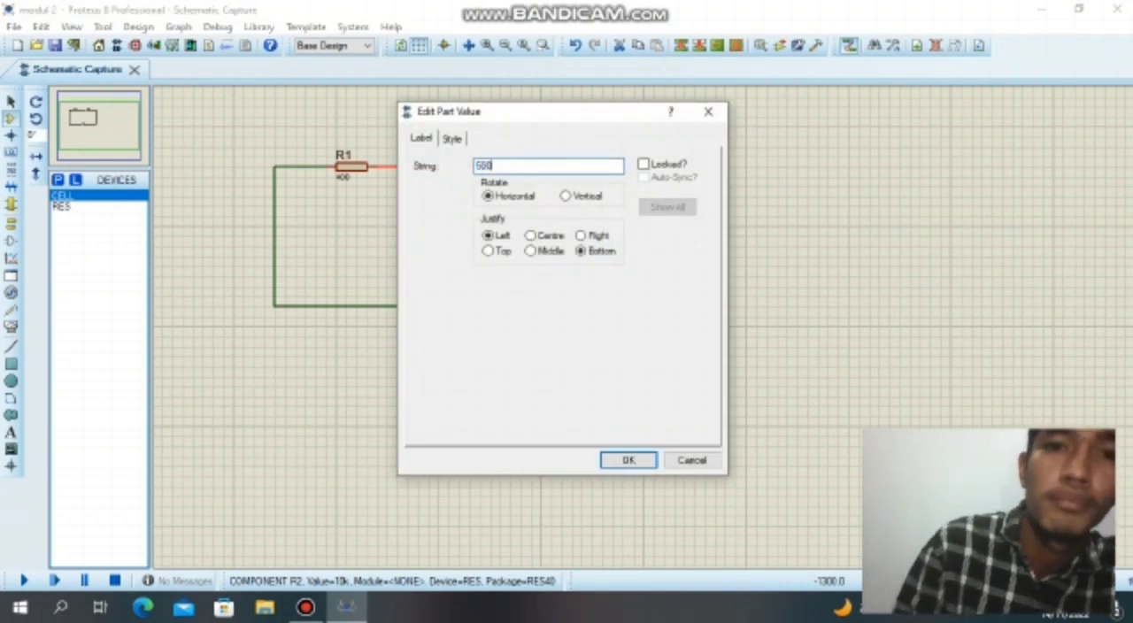
pyautogui.click(628, 459)
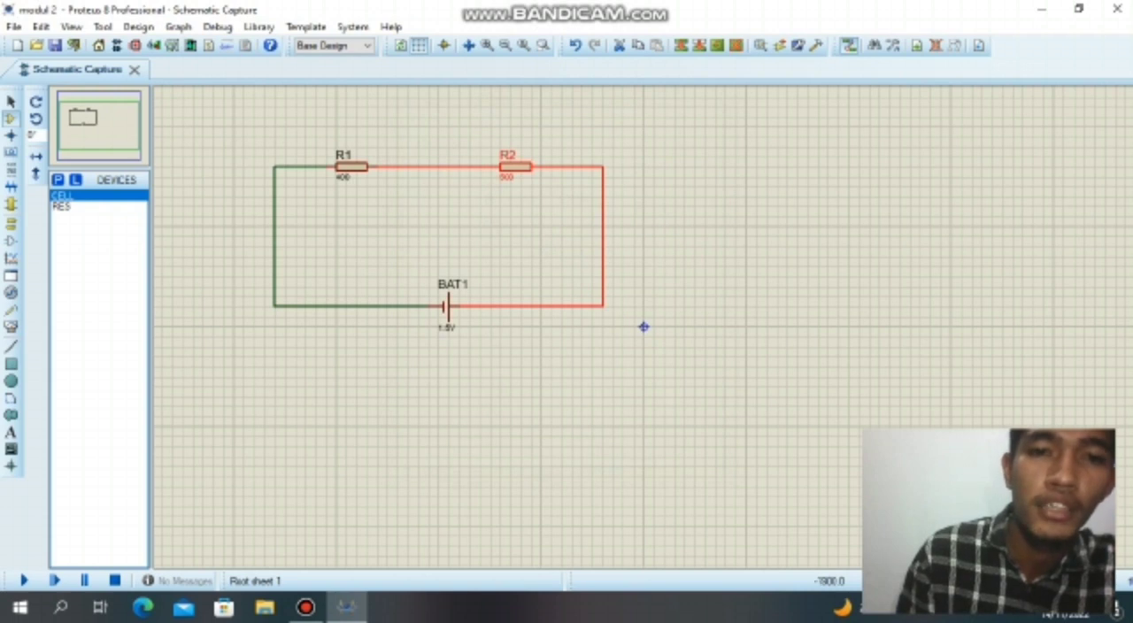
# Set the voltage value of cell BAT1 to 6.
pyautogui.doubleClick(446, 327)
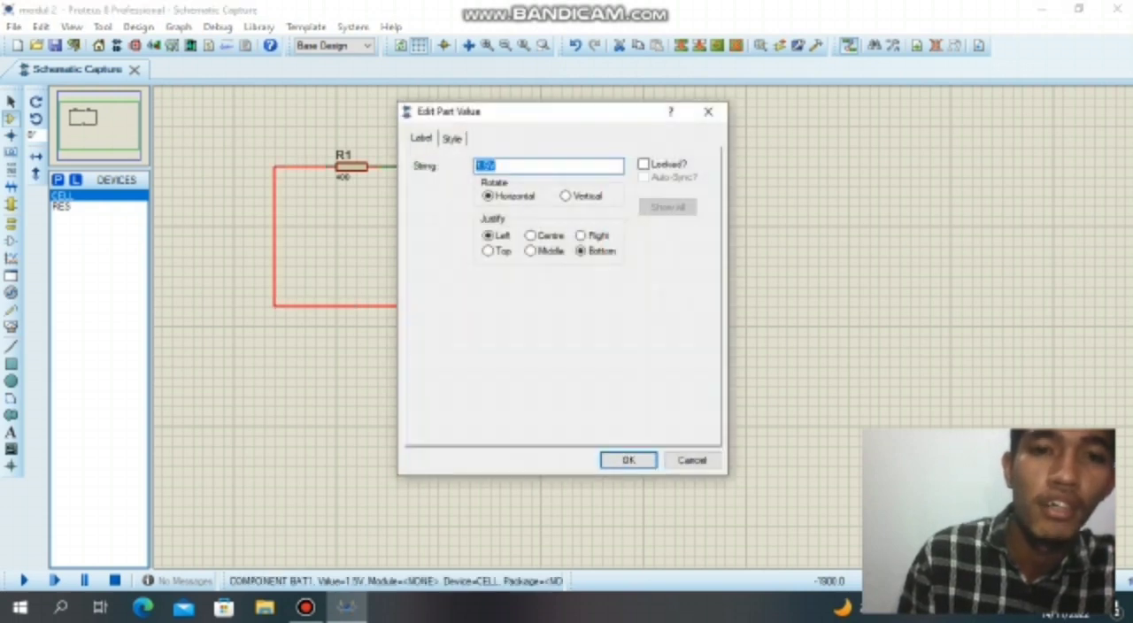
pyautogui.write('6')
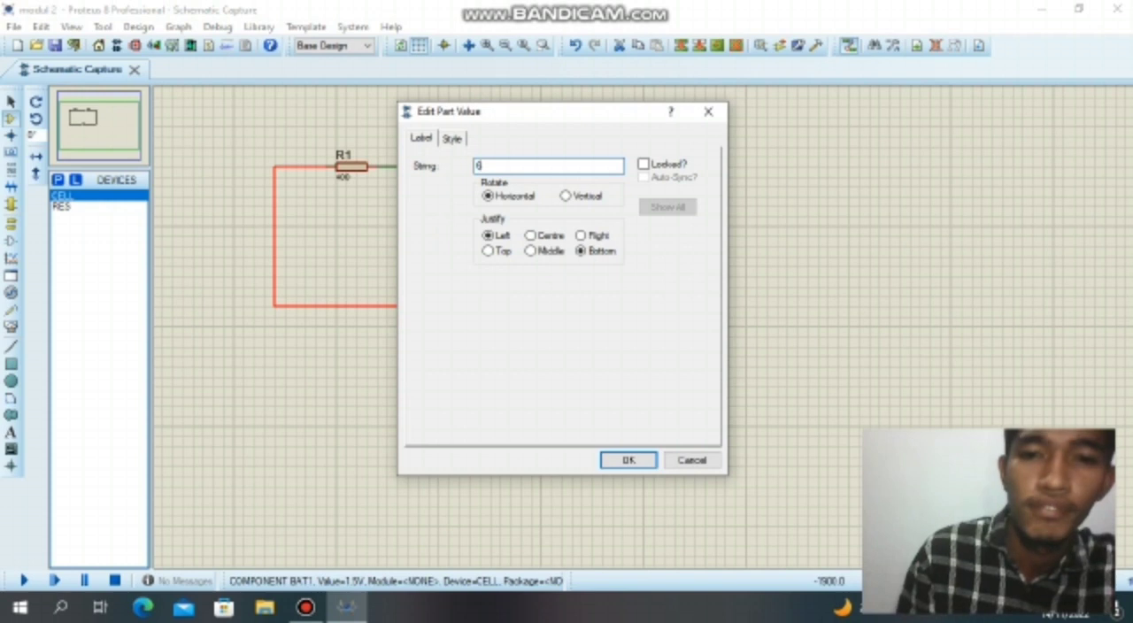
pyautogui.click(629, 459)
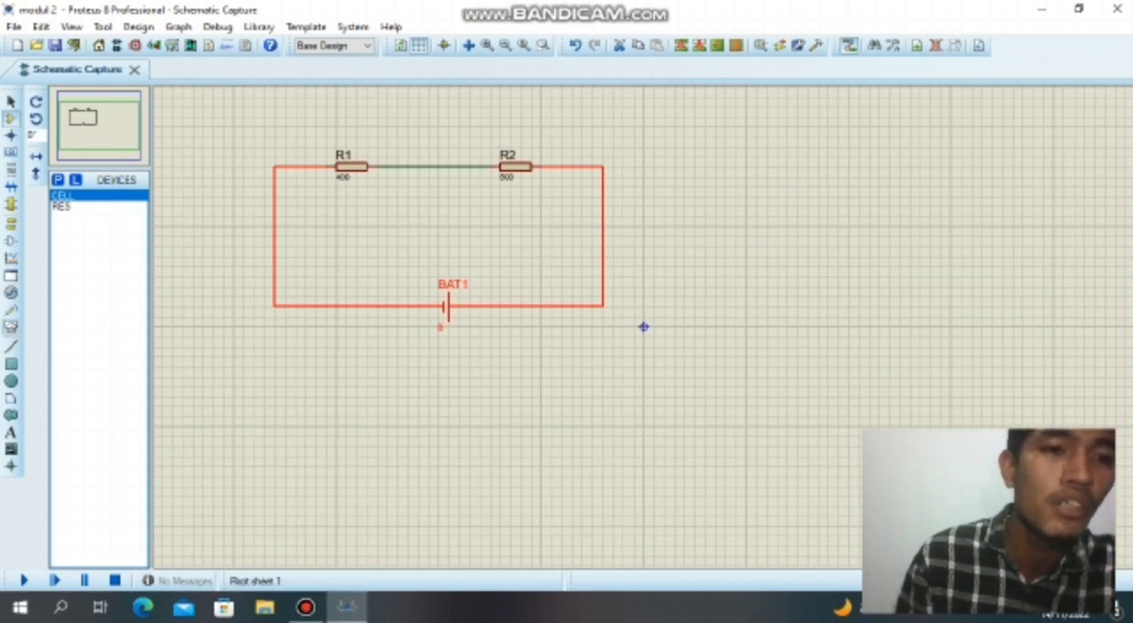
# Place a DC voltmeter inside the loop, directly below resistor R1.
pyautogui.click(11, 326)
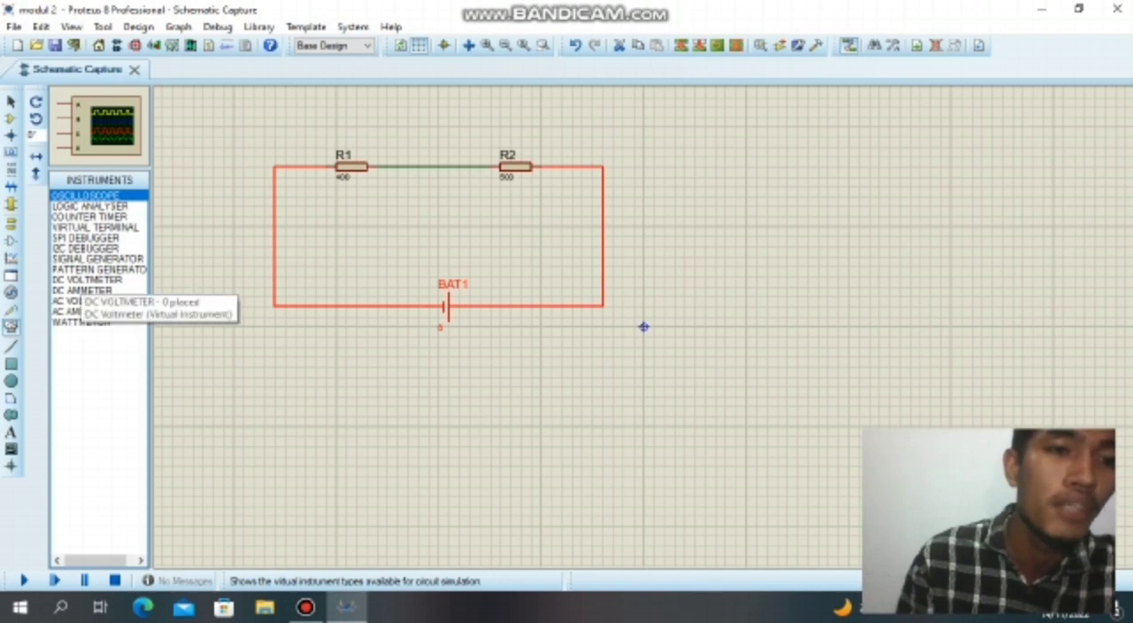
pyautogui.click(87, 280)
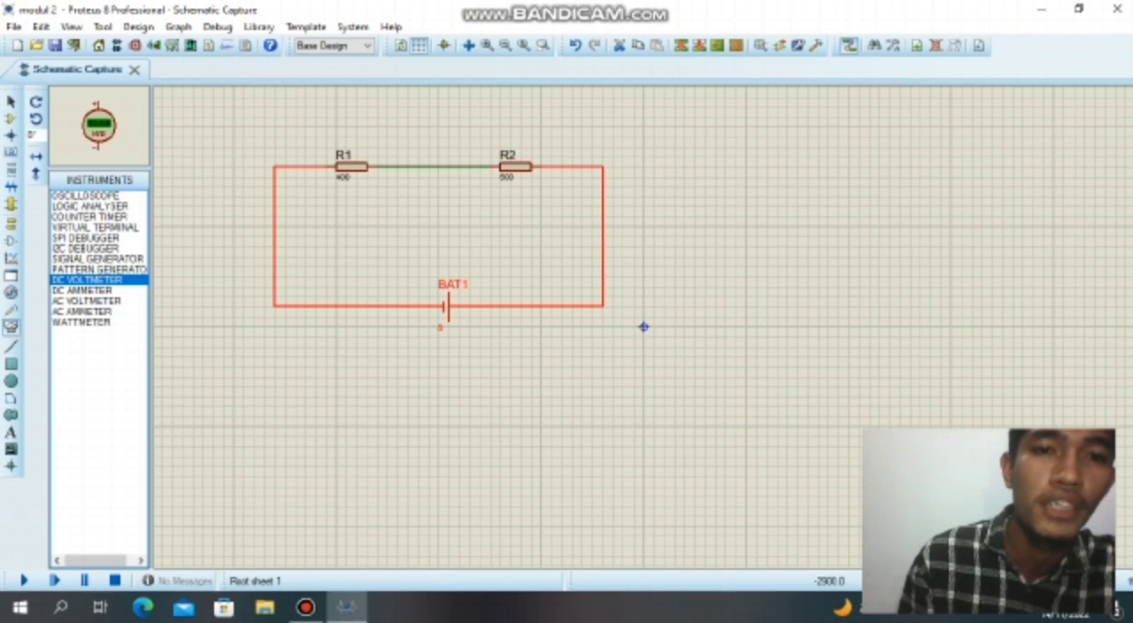
pyautogui.click(346, 226)
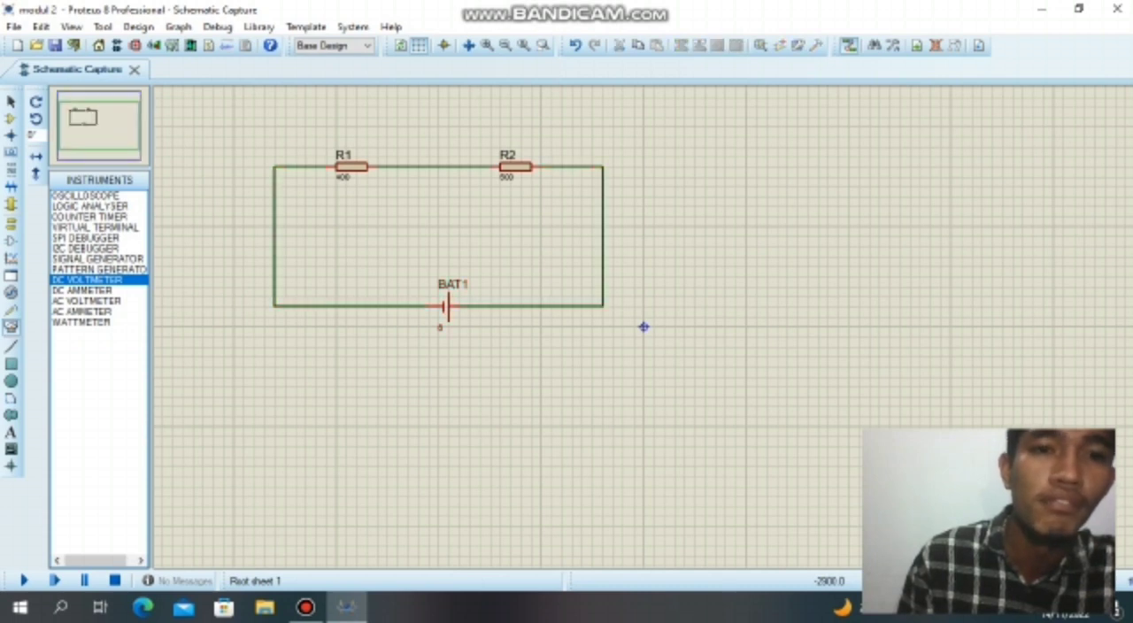
pyautogui.click(347, 235)
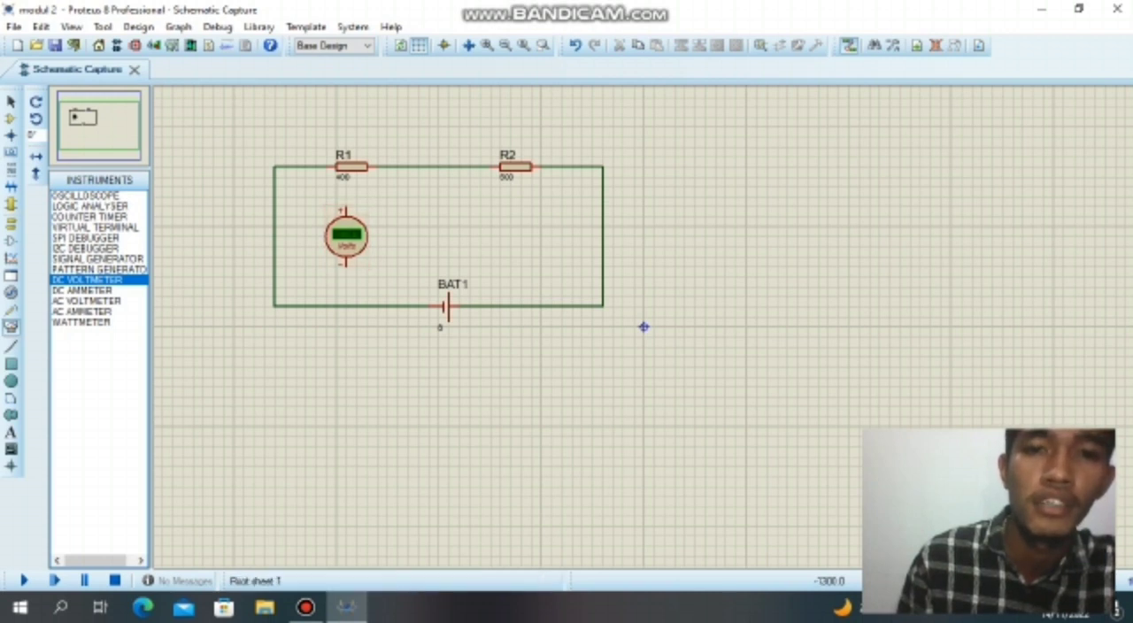
# Place a second DC voltmeter below R2 and wire the first voltmeter in parallel with R1, its positive terminal on the R2 side.
pyautogui.click(511, 227)
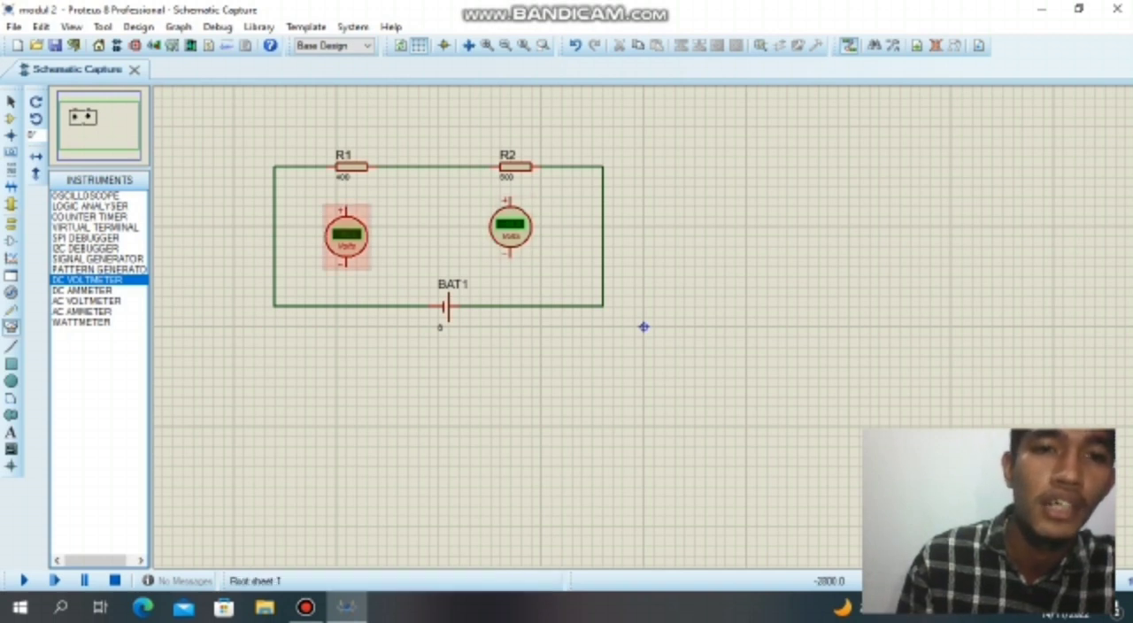
pyautogui.click(346, 207)
pyautogui.click(399, 166)
pyautogui.click(346, 267)
pyautogui.click(306, 166)
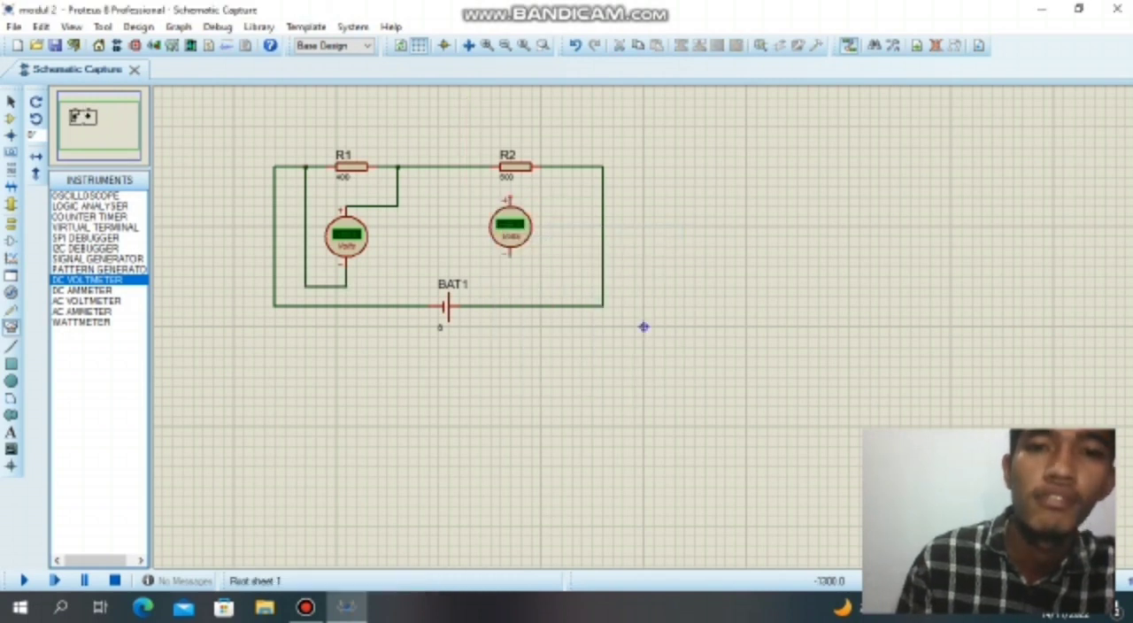
# Wire the second DC voltmeter in parallel with R2, with its positive terminal on the far side from R1.
pyautogui.click(511, 199)
pyautogui.click(562, 166)
pyautogui.click(511, 257)
pyautogui.click(469, 166)
# Run the simulation with both voltmeters in close view to read the voltages across R1 and R2.
pyautogui.click(488, 45)
pyautogui.middleClick(782, 450)
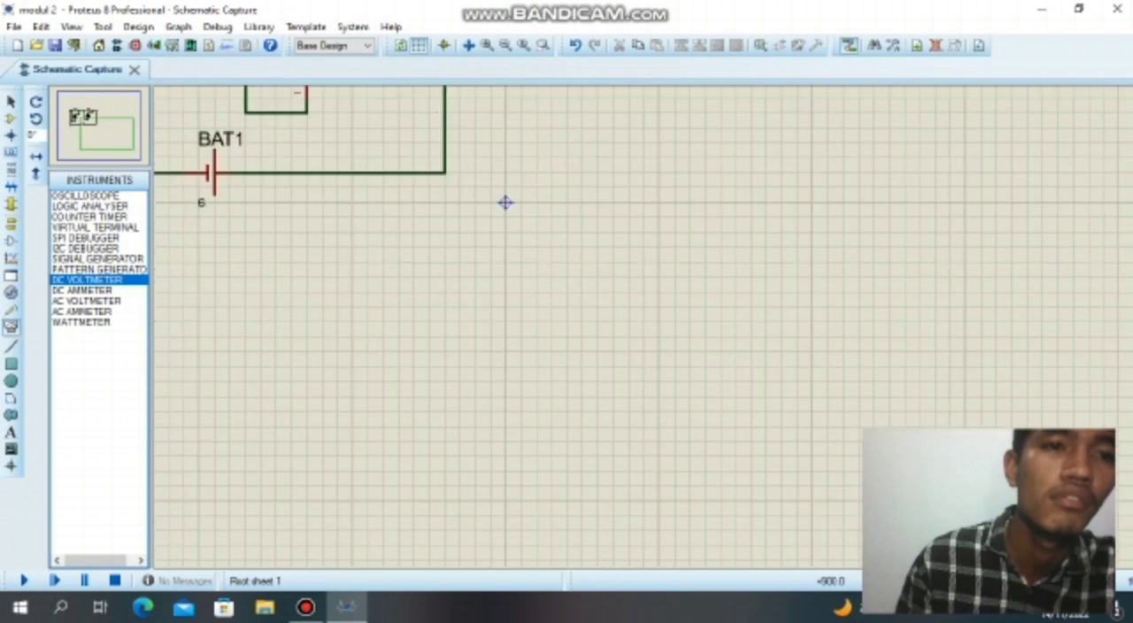
pyautogui.moveTo(505, 202); pyautogui.dragTo(766, 376)
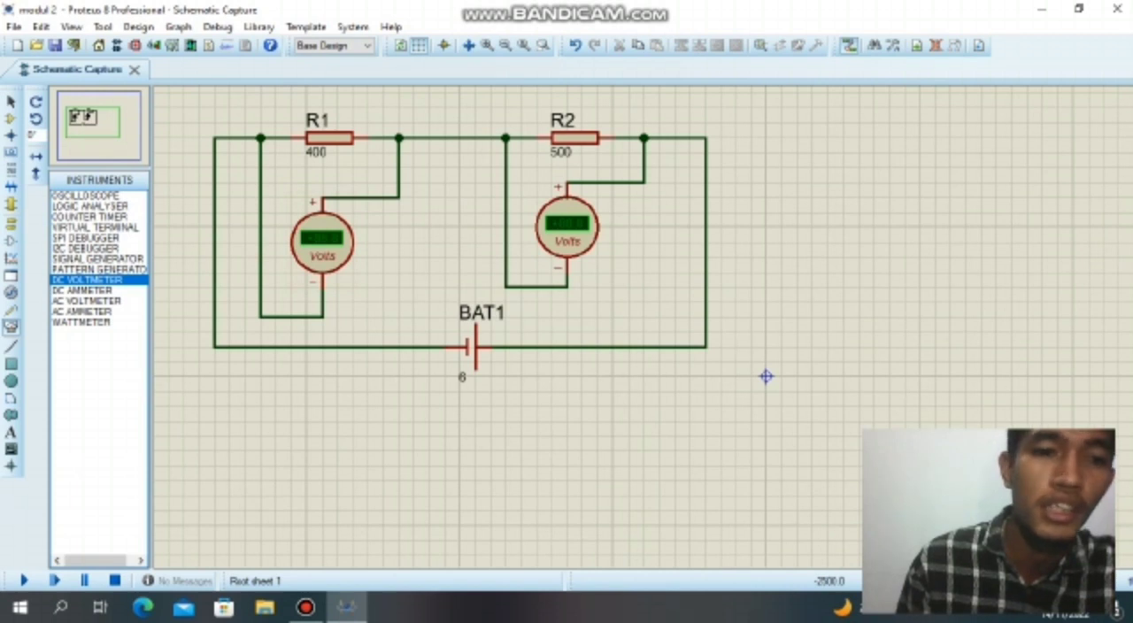
pyautogui.press('F12')
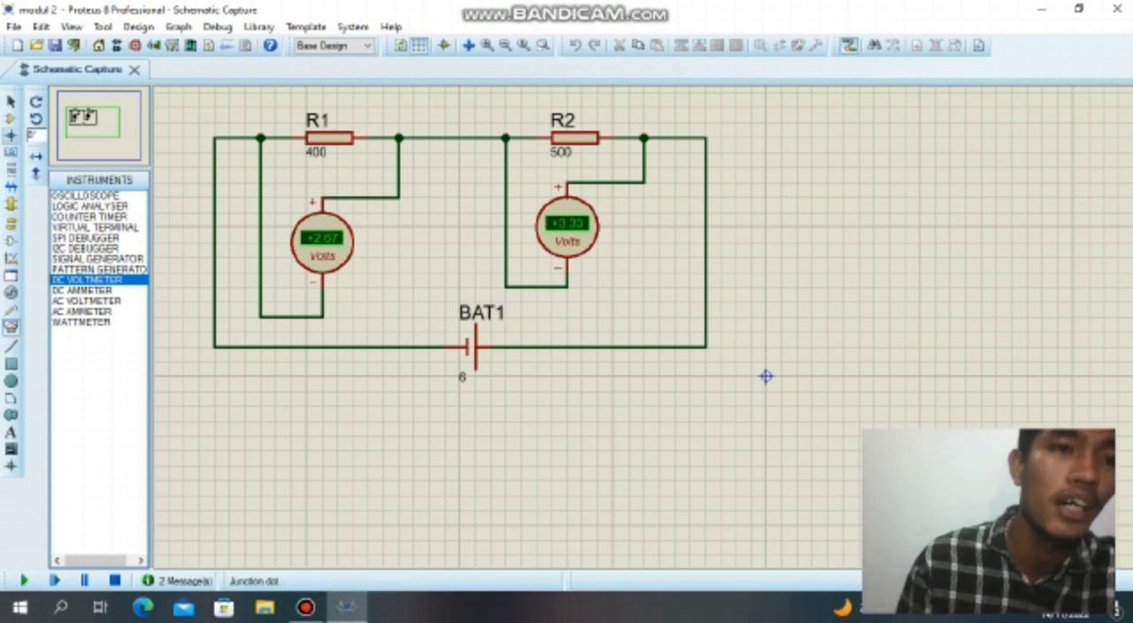
# Place two RES resistors side by side on the blank sheet of the new project.
pyautogui.click(11, 118)
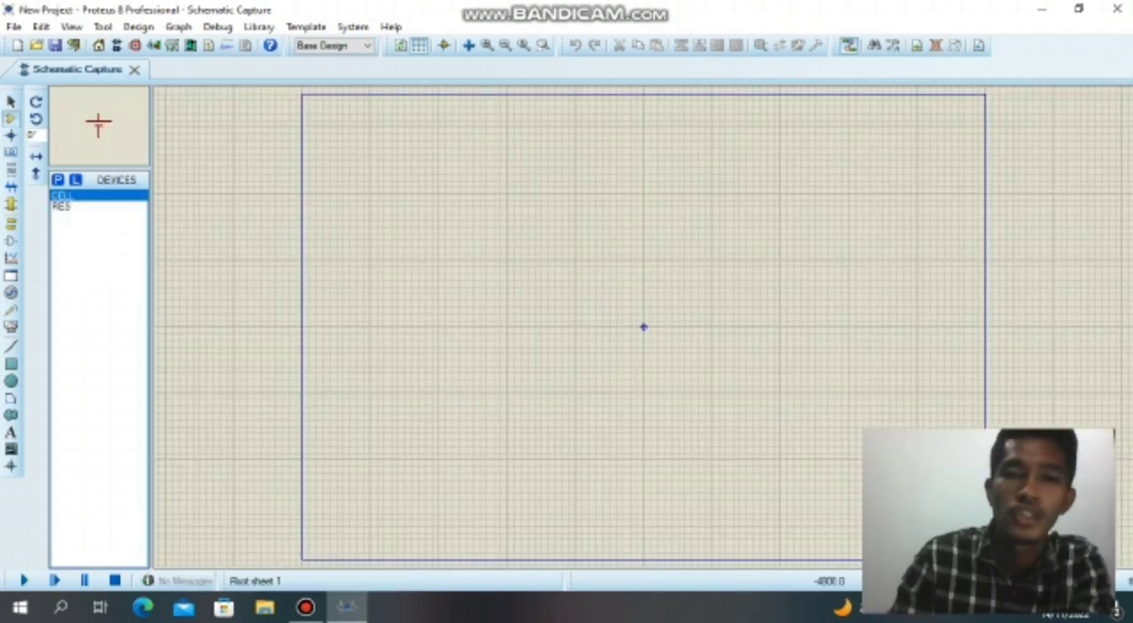
pyautogui.click(62, 206)
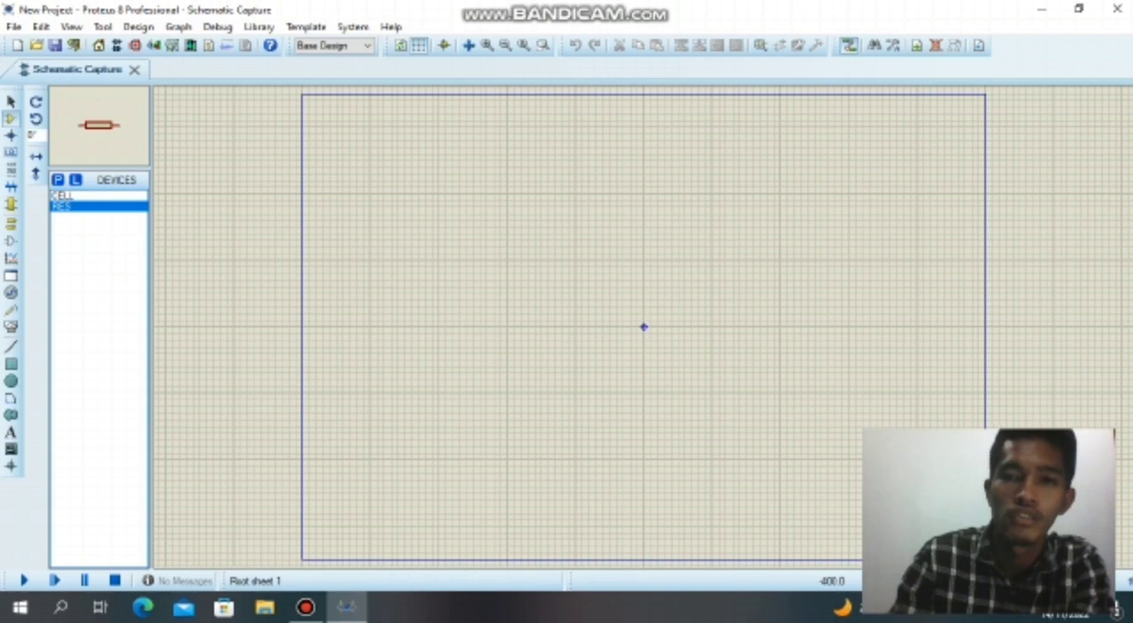
pyautogui.click(642, 246)
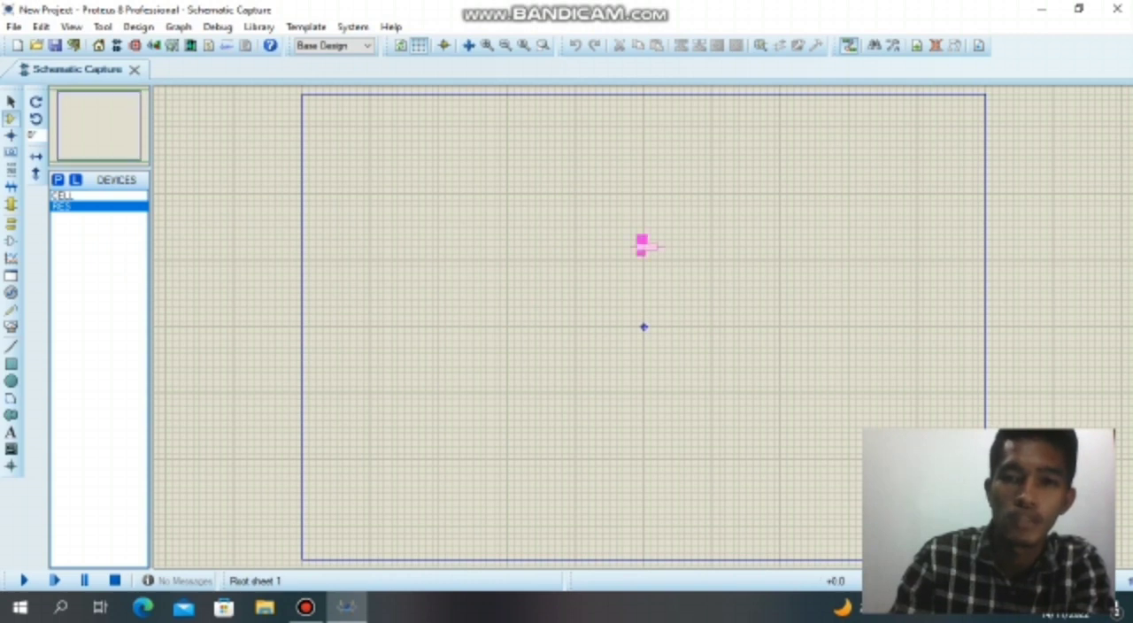
pyautogui.click(642, 246)
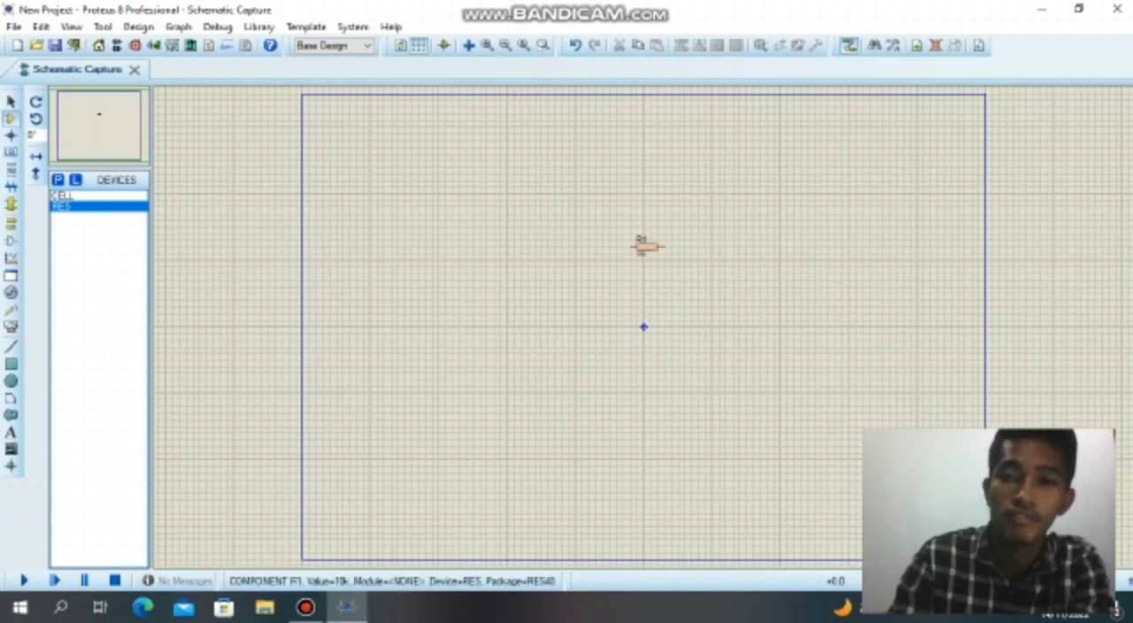
pyautogui.press('F6')
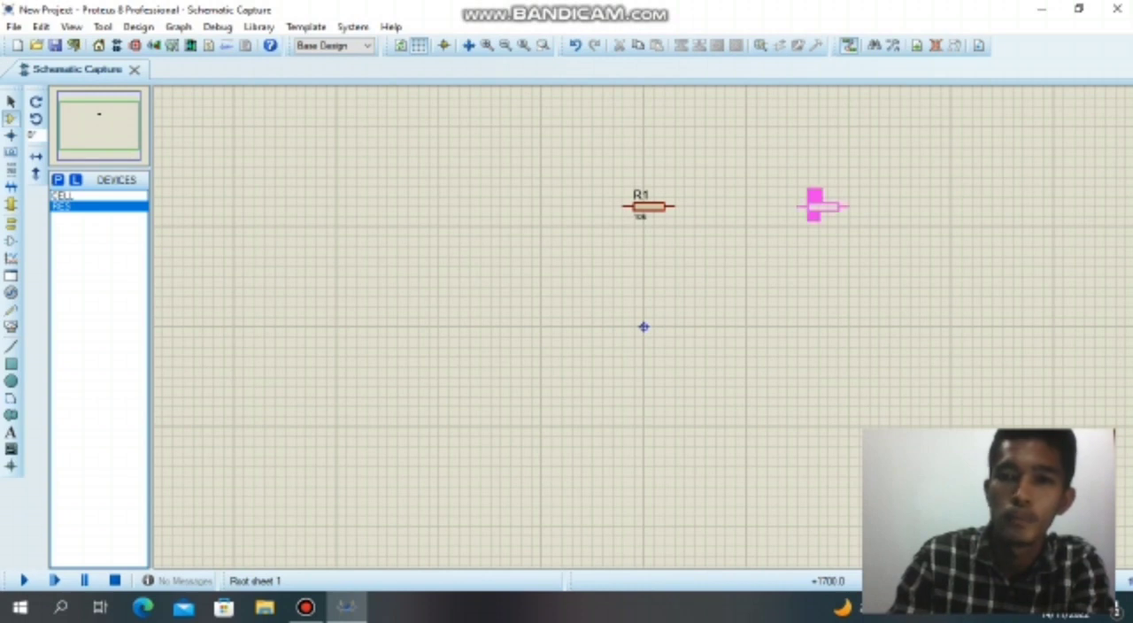
pyautogui.click(815, 204)
pyautogui.press('F5')
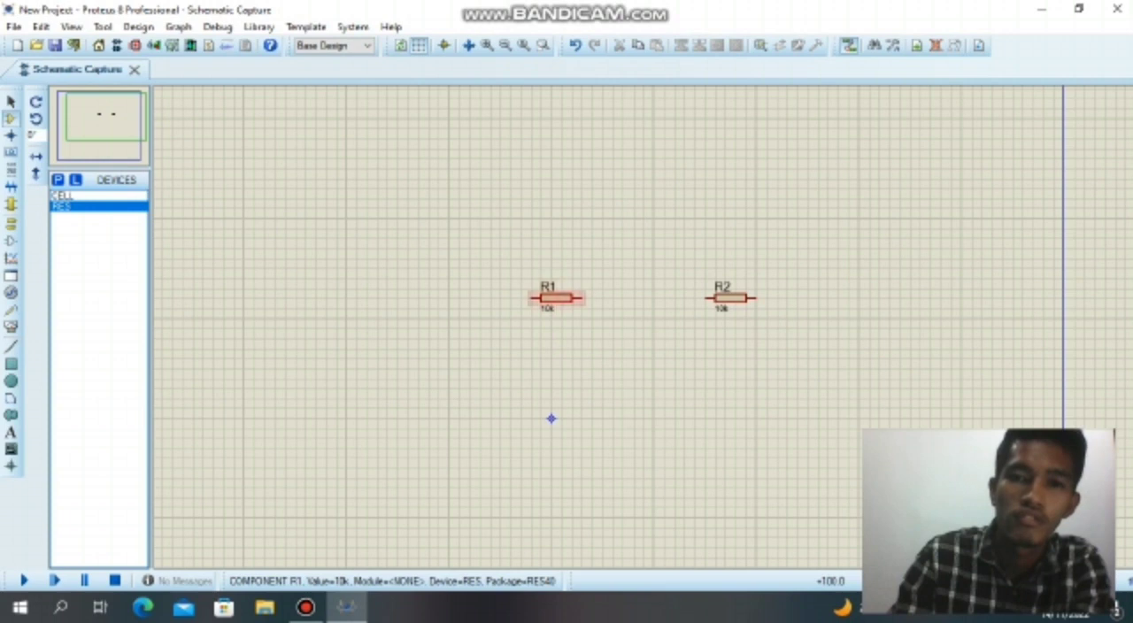
# Rotate resistors R1 and R2 clockwise so that both stand vertically.
pyautogui.rightClick(575, 299)
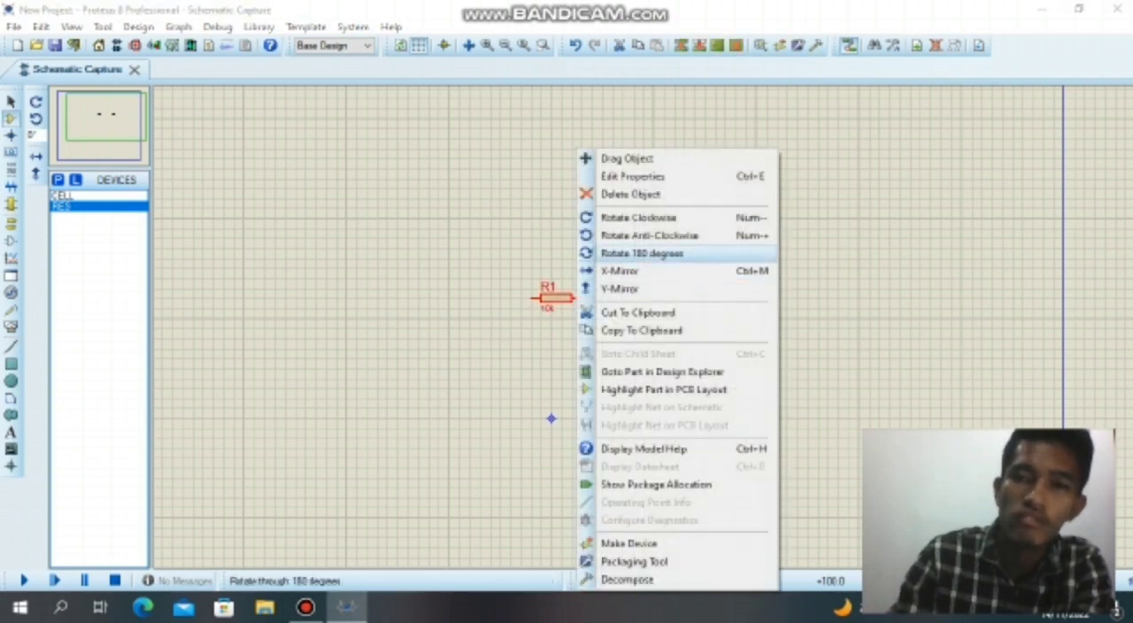
pyautogui.click(637, 217)
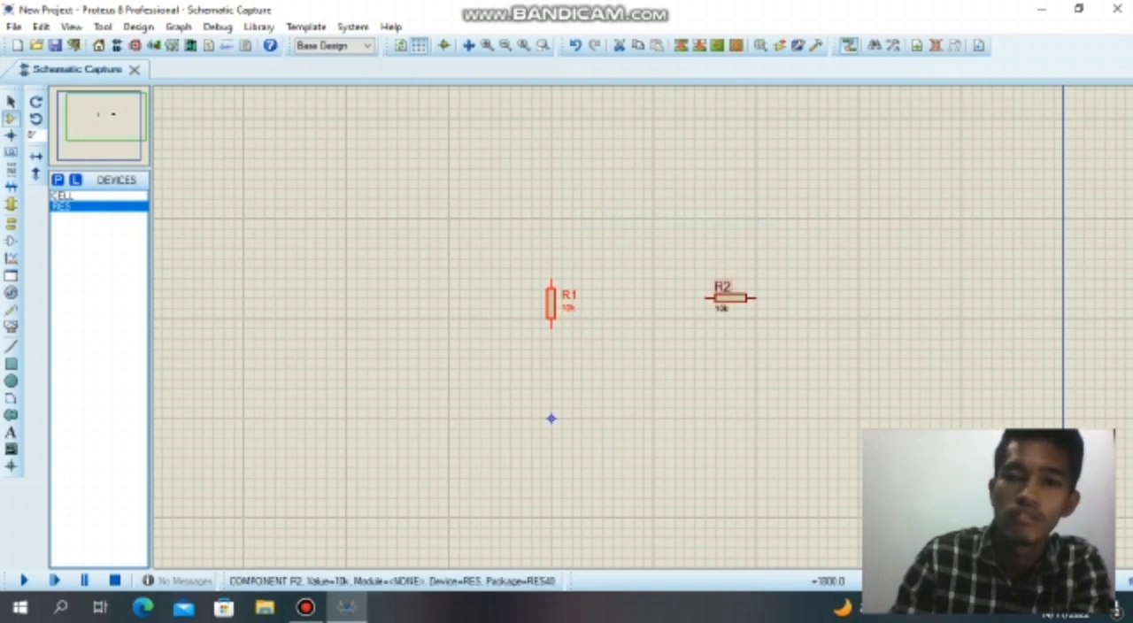
pyautogui.rightClick(741, 299)
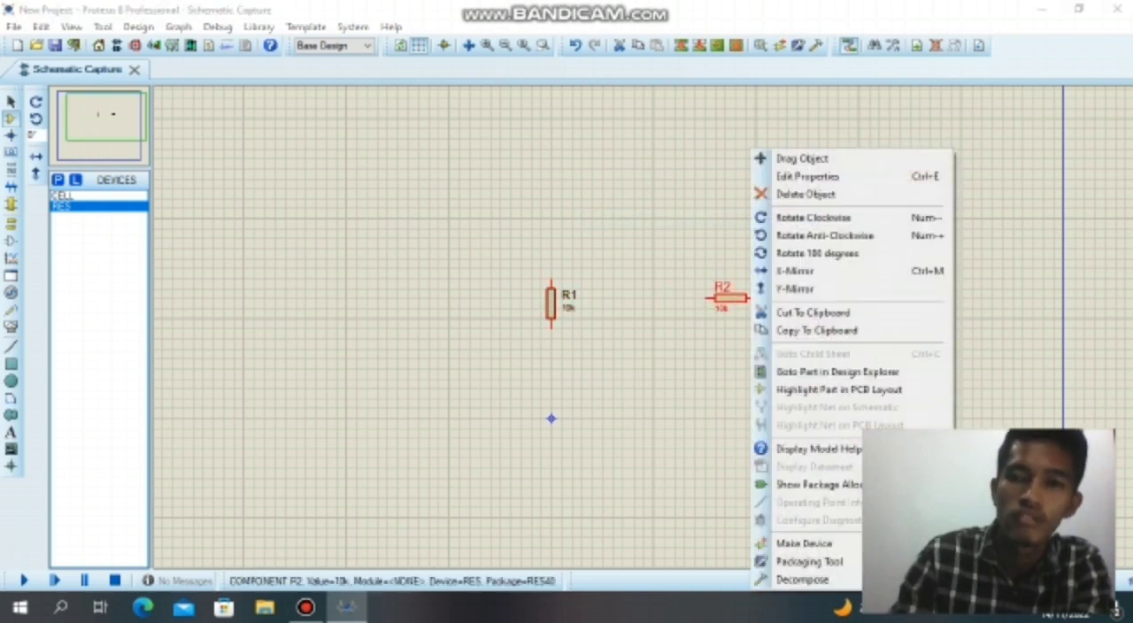
pyautogui.click(812, 217)
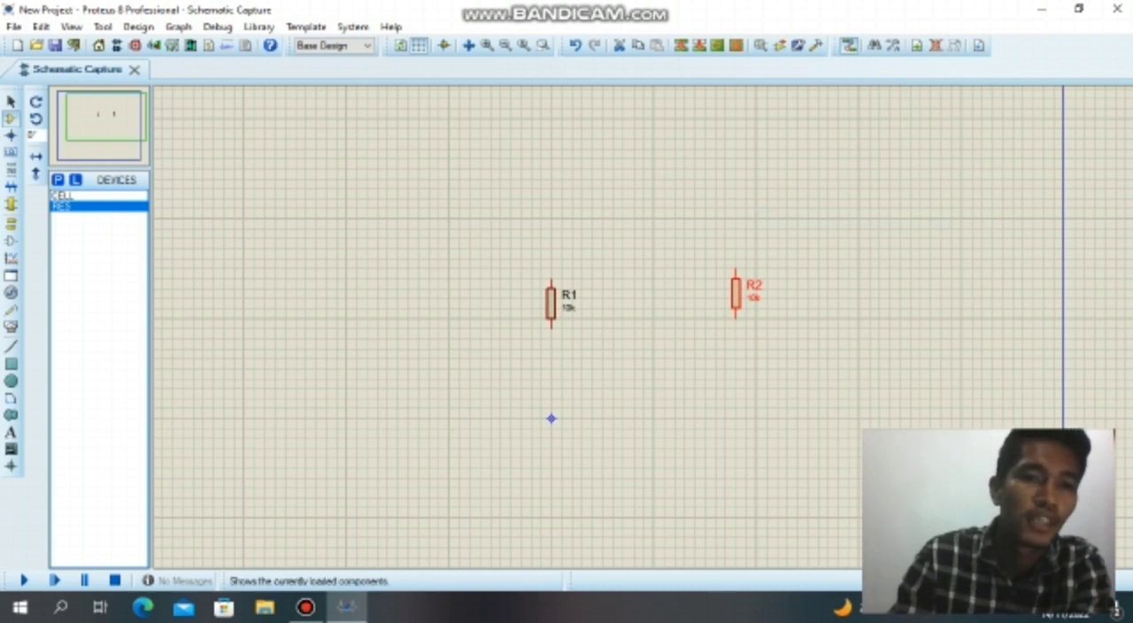
# Place a CELL to the left of R1, roughly level with the two resistors.
pyautogui.click(85, 196)
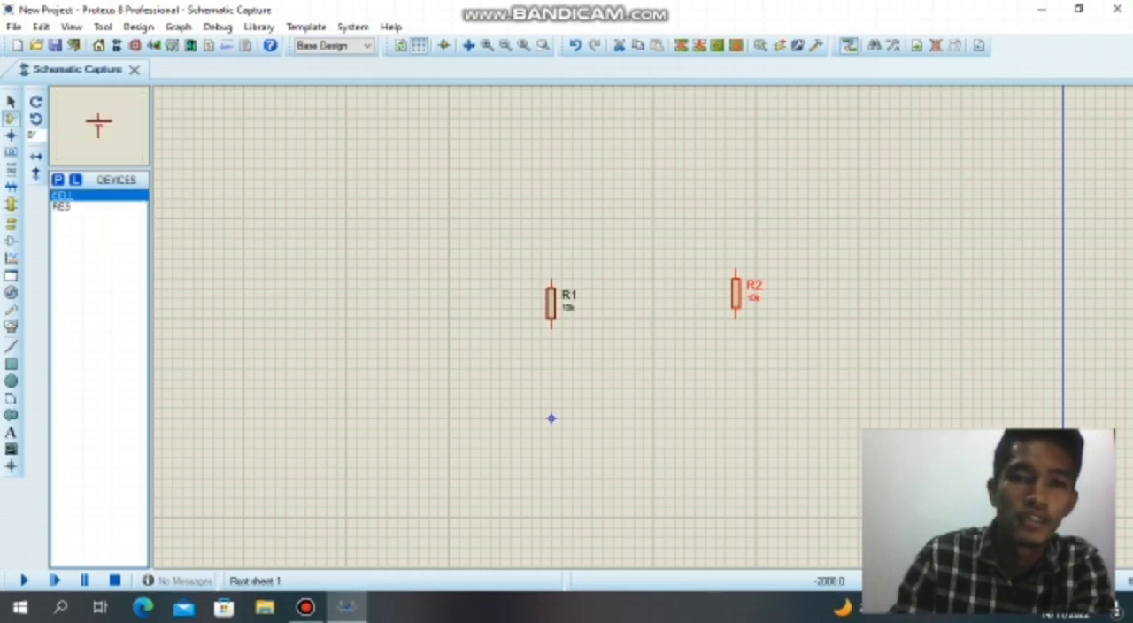
pyautogui.click(347, 301)
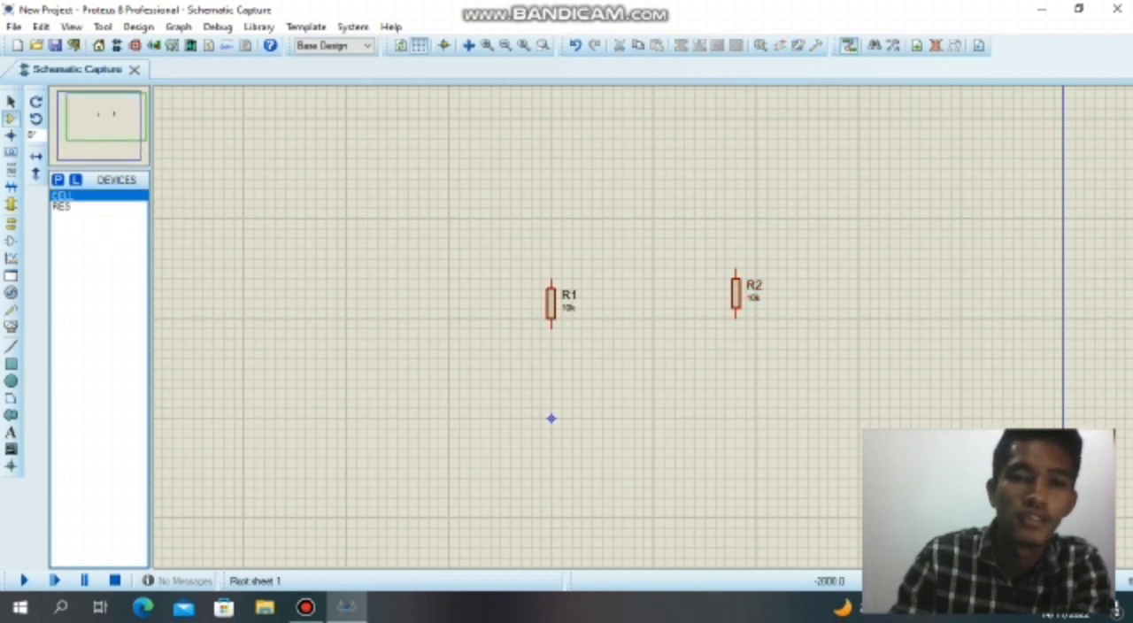
pyautogui.click(346, 314)
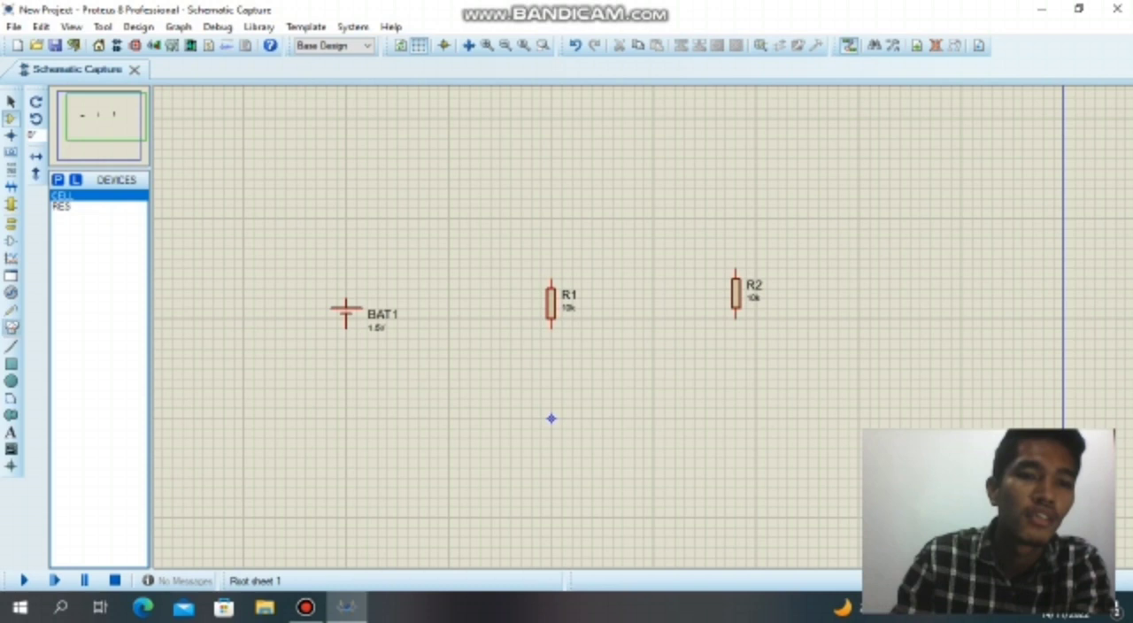
# Choose the DC ammeter from the virtual instruments for placement.
pyautogui.click(10, 325)
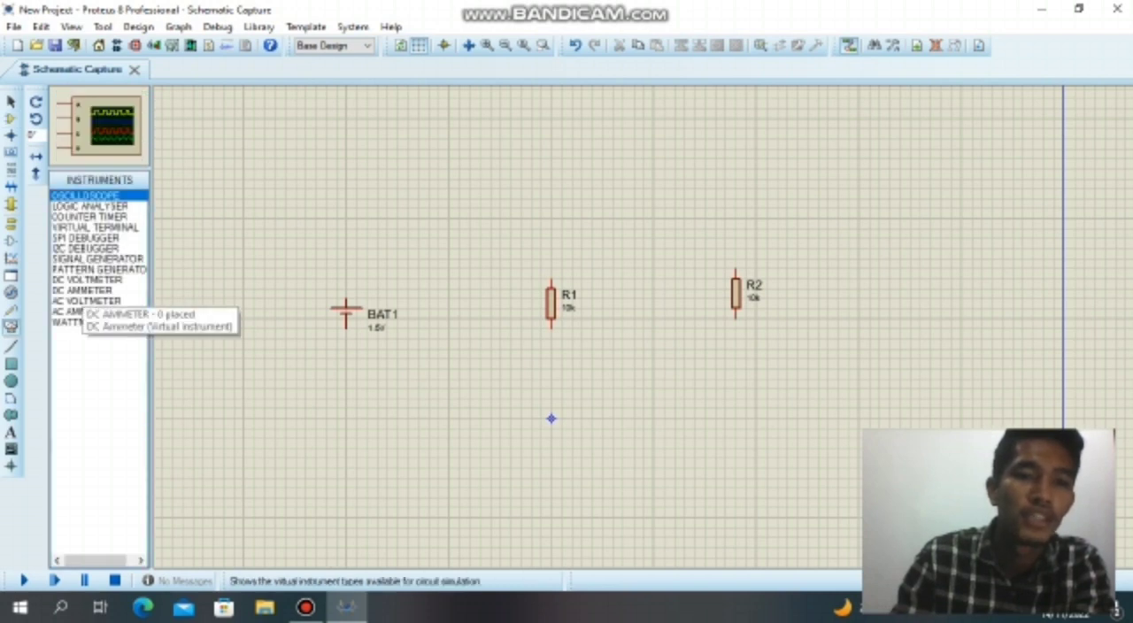
pyautogui.click(83, 290)
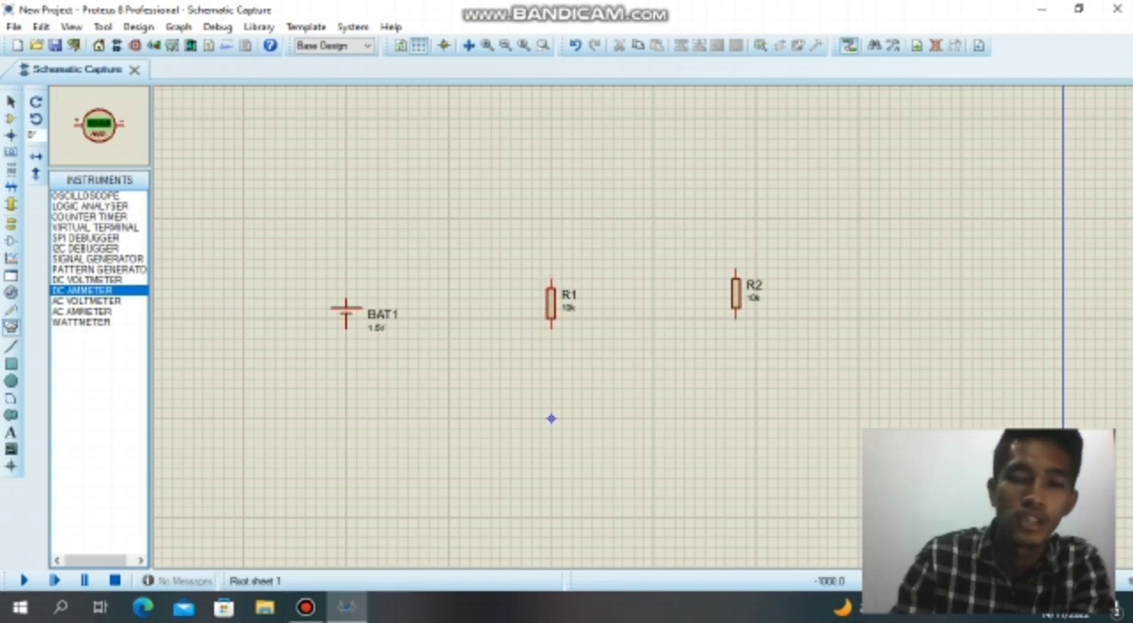
pyautogui.click(450, 218)
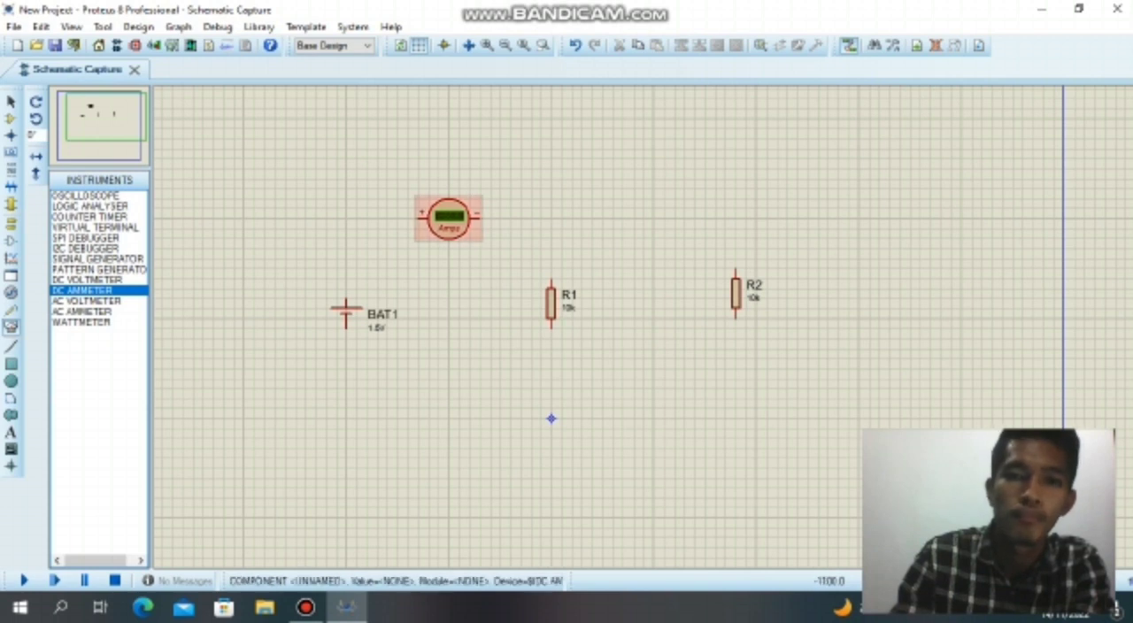
pyautogui.rightClick(451, 217)
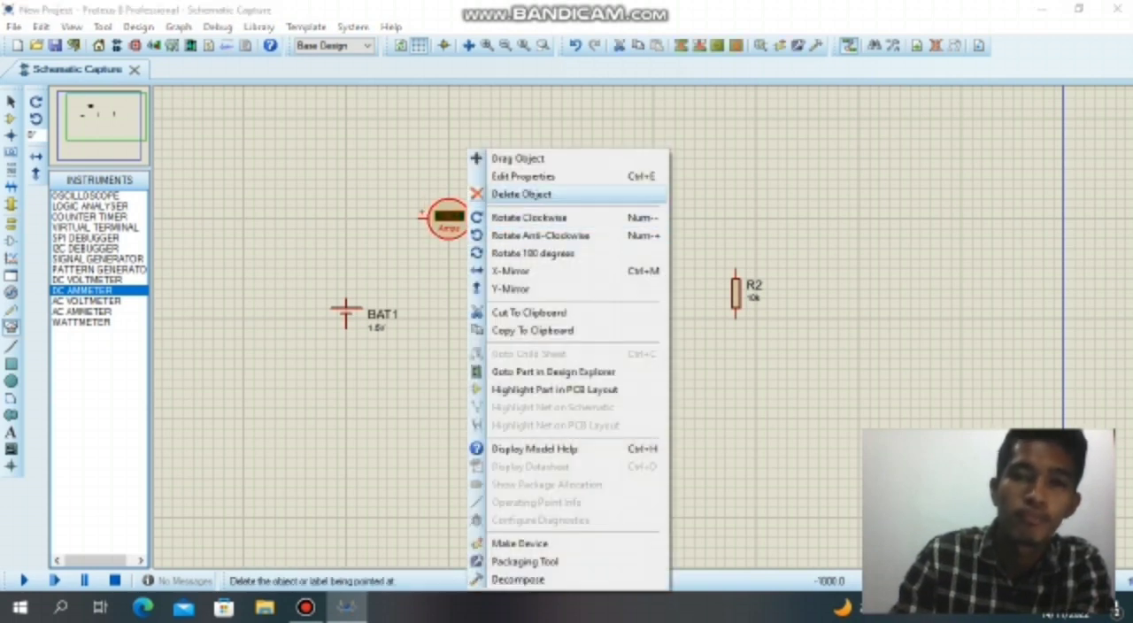
pyautogui.click(522, 194)
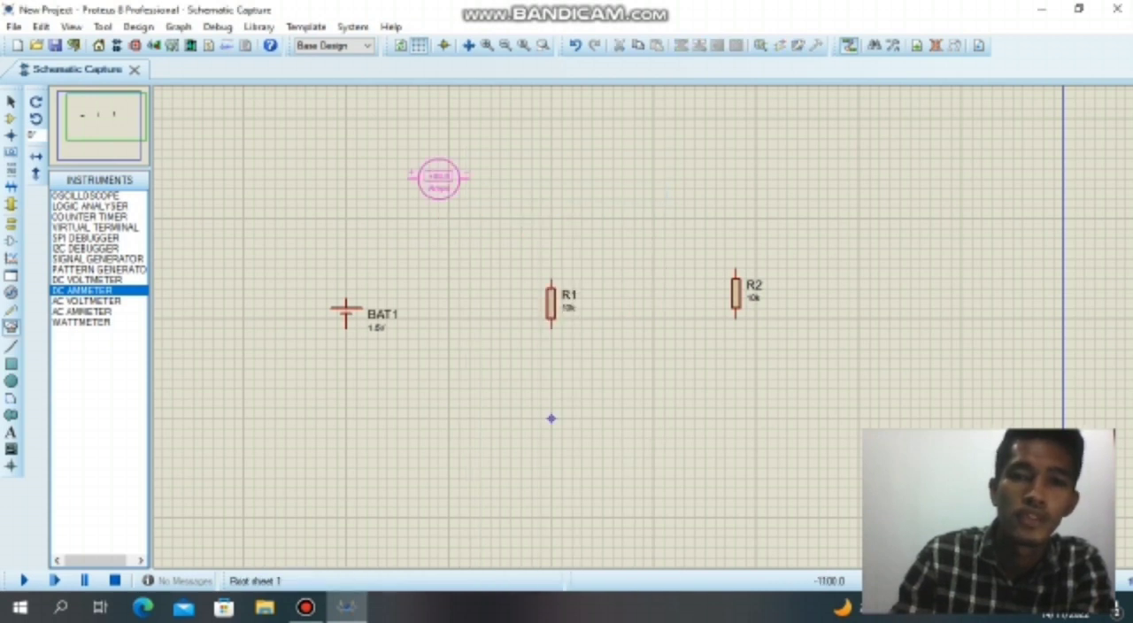
# Place two DC ammeters in a row above the components and a third directly above R1, rotating the third clockwise.
pyautogui.click(438, 177)
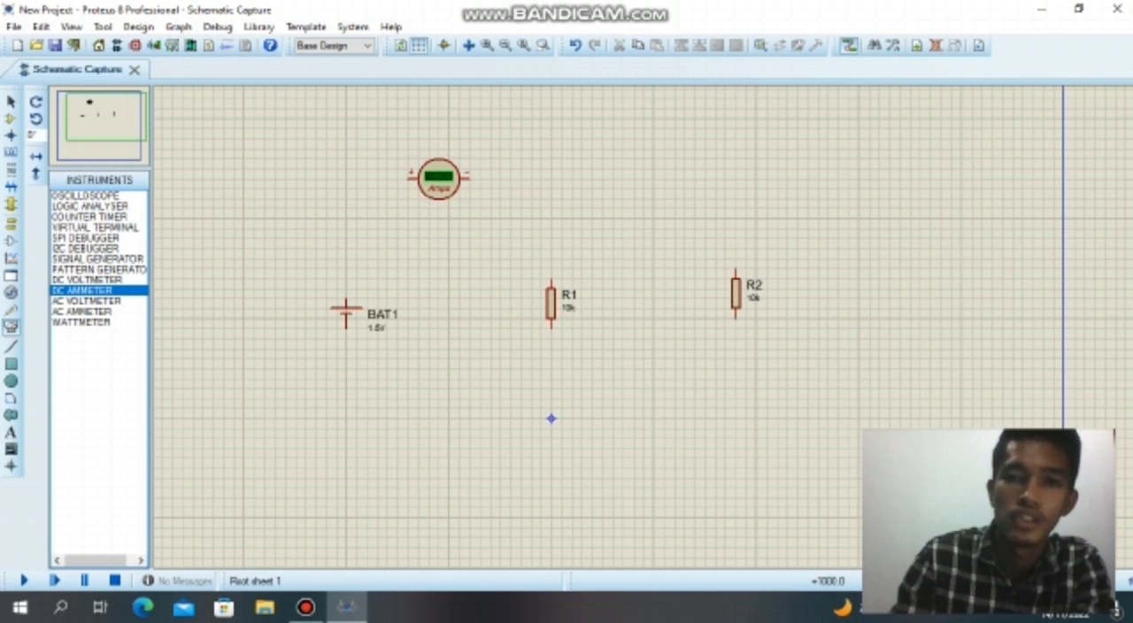
pyautogui.click(653, 178)
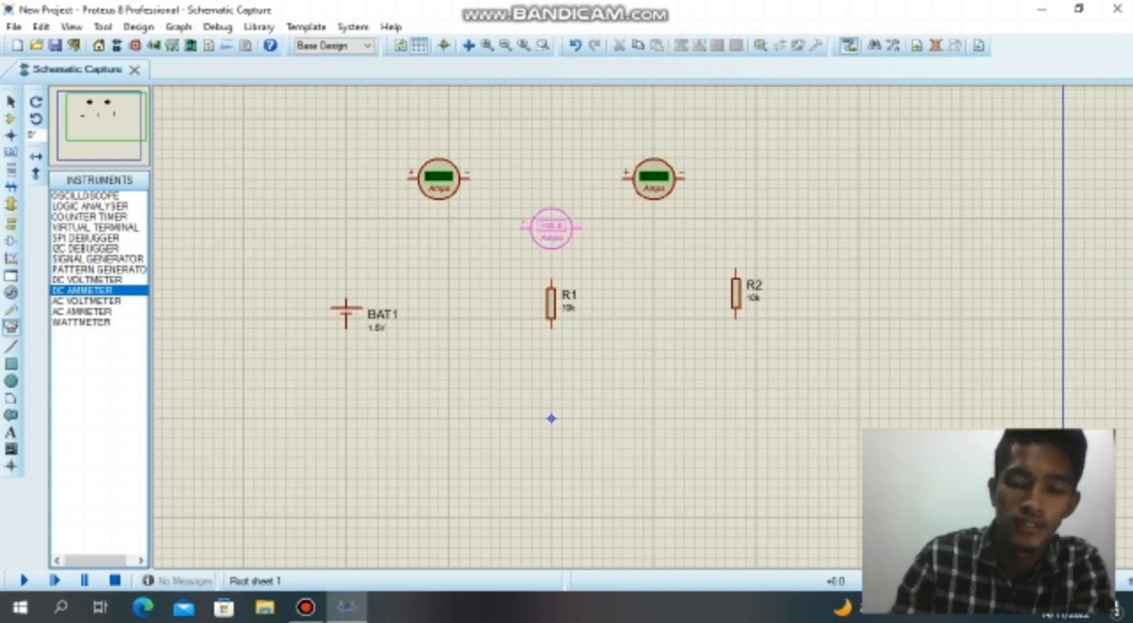
pyautogui.click(551, 228)
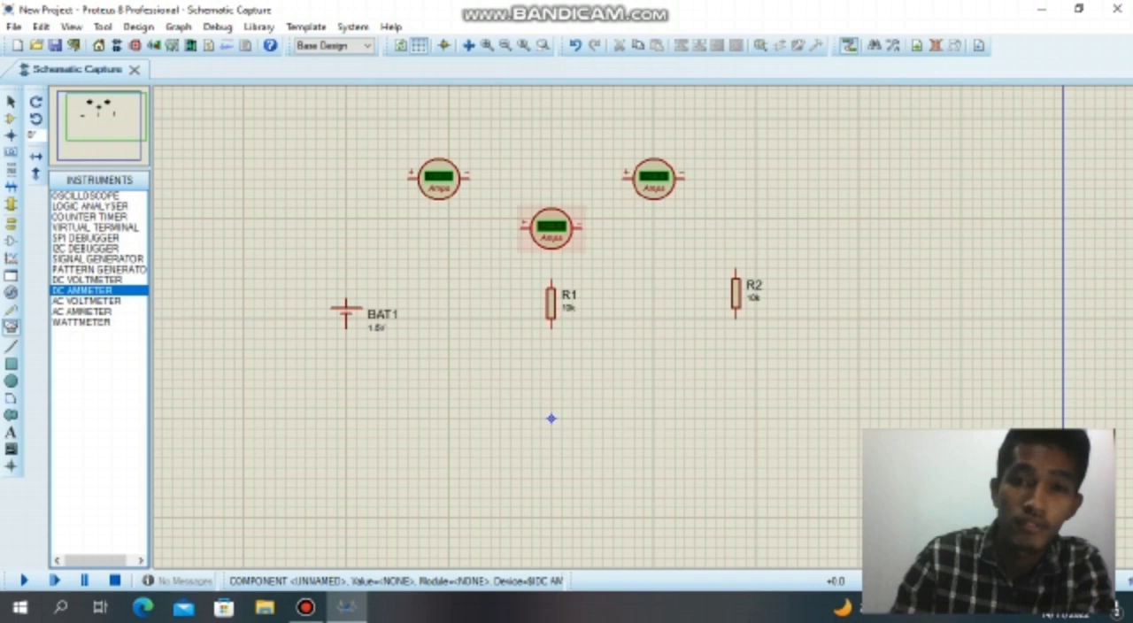
pyautogui.rightClick(567, 229)
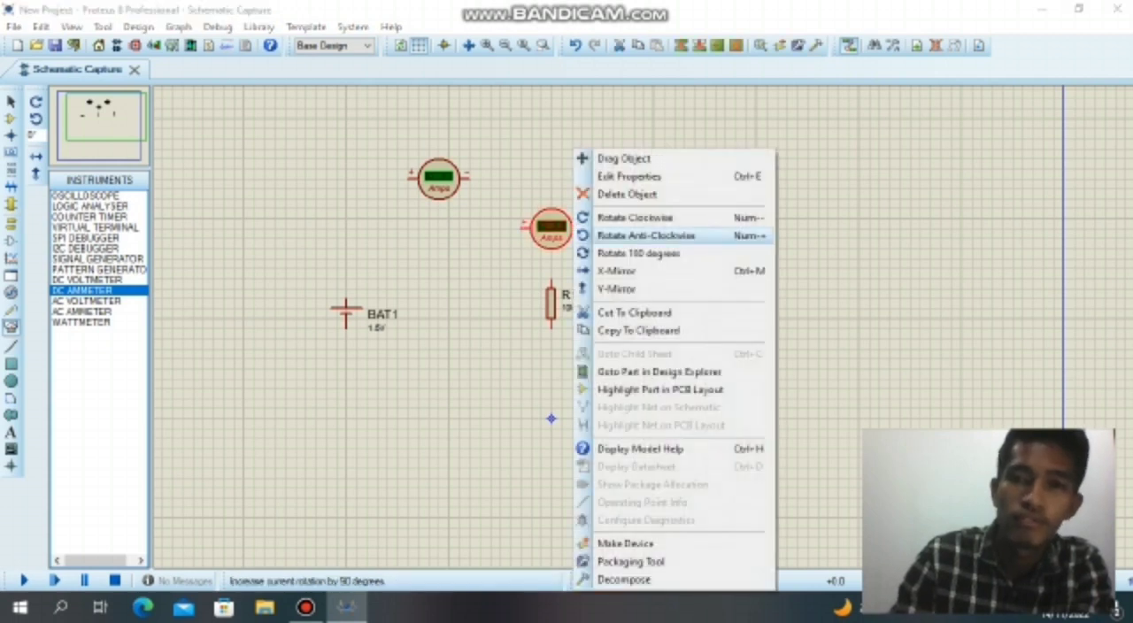
pyautogui.click(635, 217)
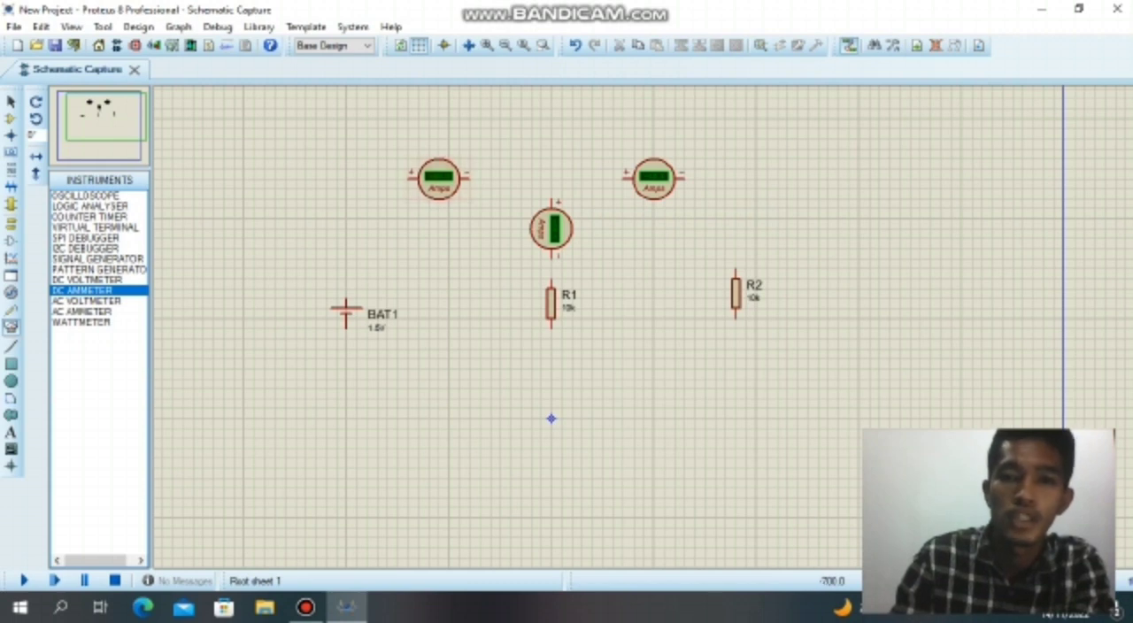
# Wire the two upper ammeters together and connect the vertical ammeter between that wire and the upper end of R1.
pyautogui.click(469, 178)
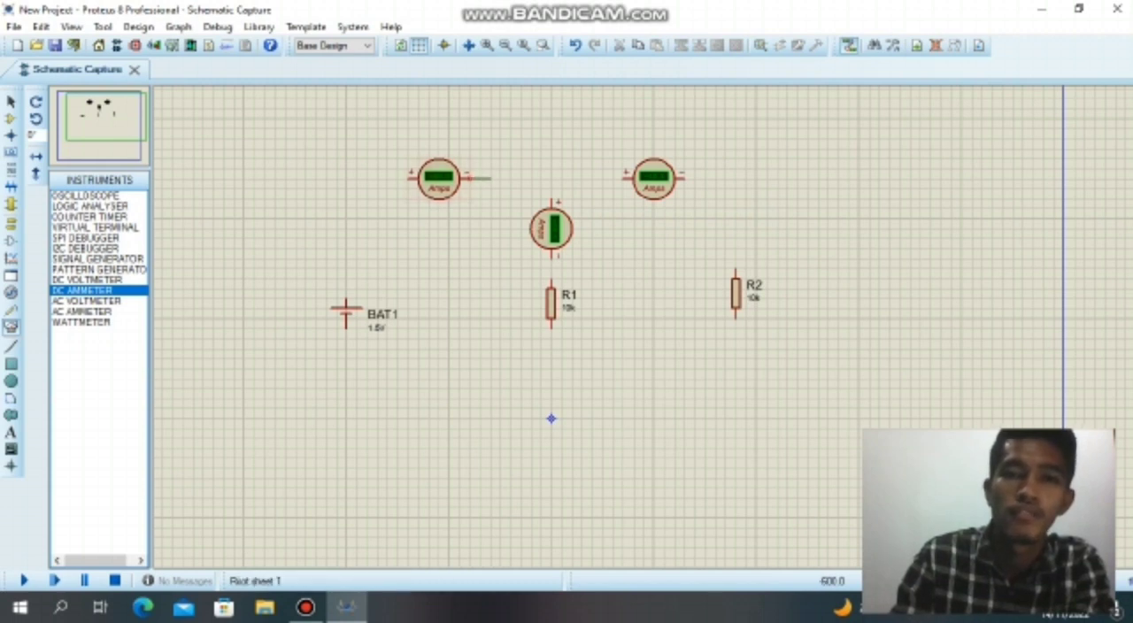
pyautogui.click(624, 178)
pyautogui.click(550, 179)
pyautogui.click(550, 201)
pyautogui.click(550, 258)
pyautogui.click(551, 281)
# Wire the right ammeter's negative terminal to the upper end of R2 and the left ammeter's positive terminal to the top of BAT1.
pyautogui.click(681, 178)
pyautogui.click(736, 271)
pyautogui.click(411, 178)
pyautogui.click(346, 302)
# Join the lower terminals of BAT1, R2 and R1 with a common return wire along the bottom.
pyautogui.click(345, 326)
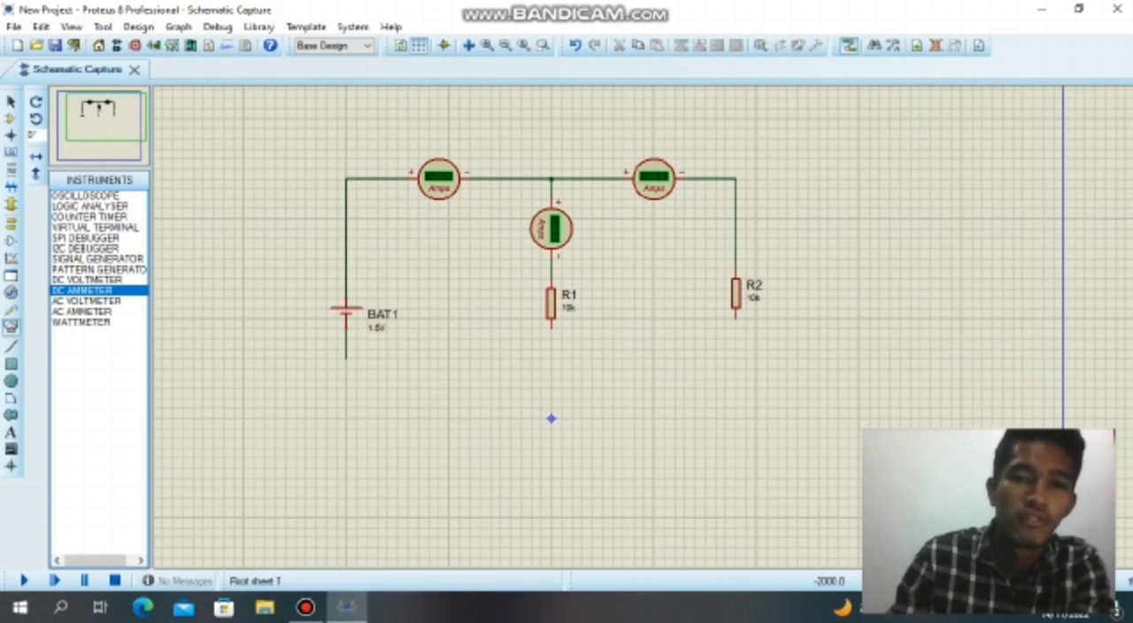
pyautogui.click(736, 315)
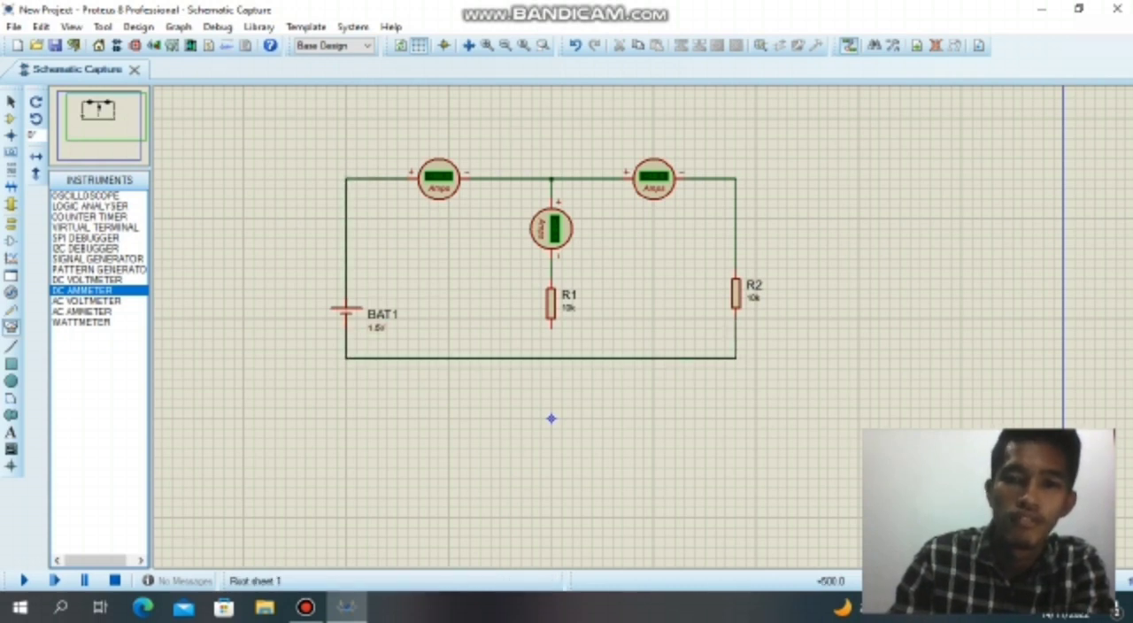
pyautogui.click(551, 328)
pyautogui.click(551, 358)
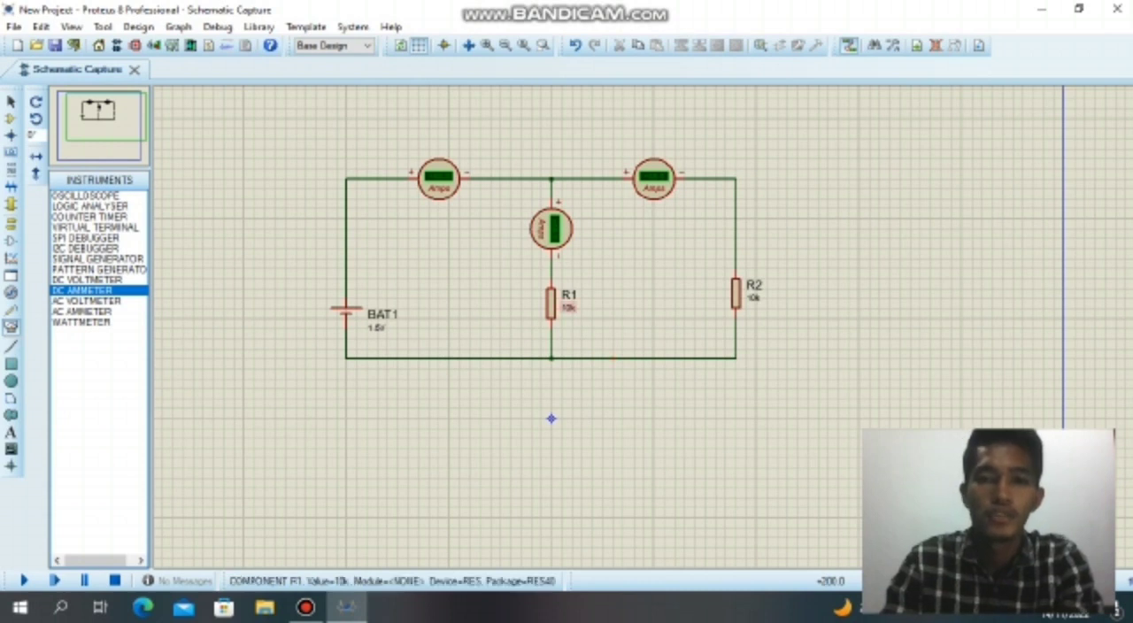
# Set the resistance of R1 to 400.
pyautogui.doubleClick(567, 307)
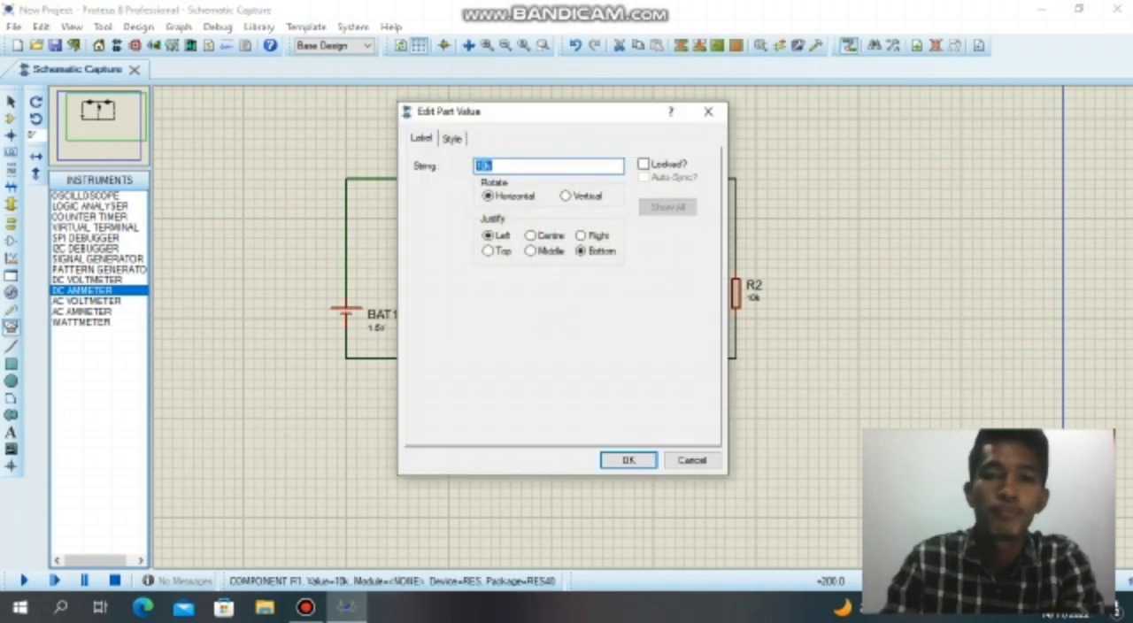
pyautogui.write('400')
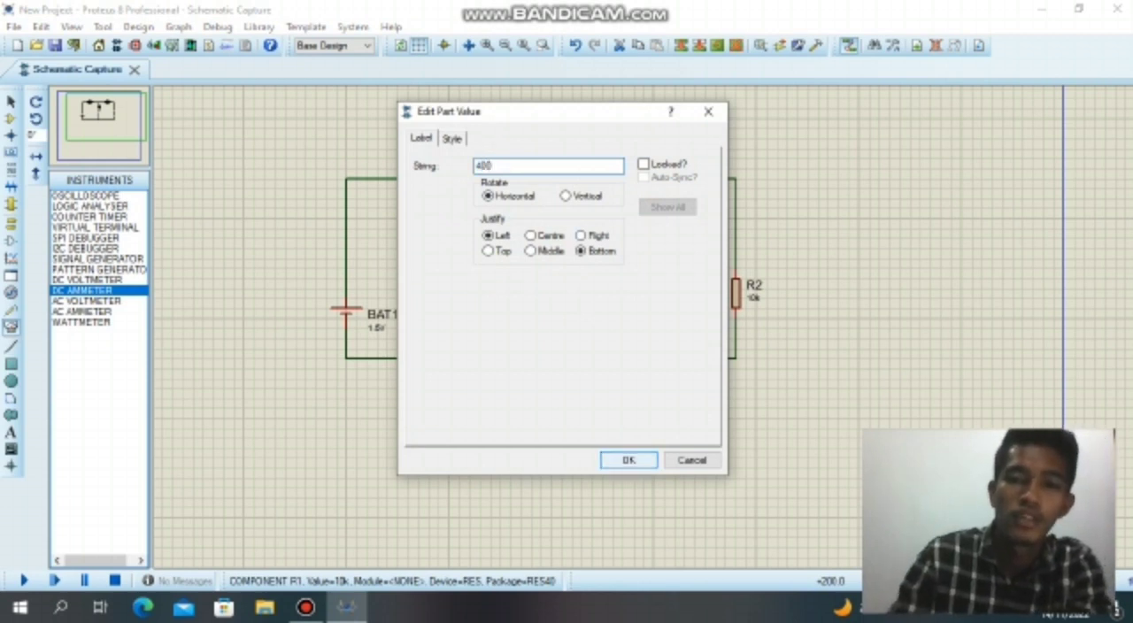
pyautogui.click(628, 459)
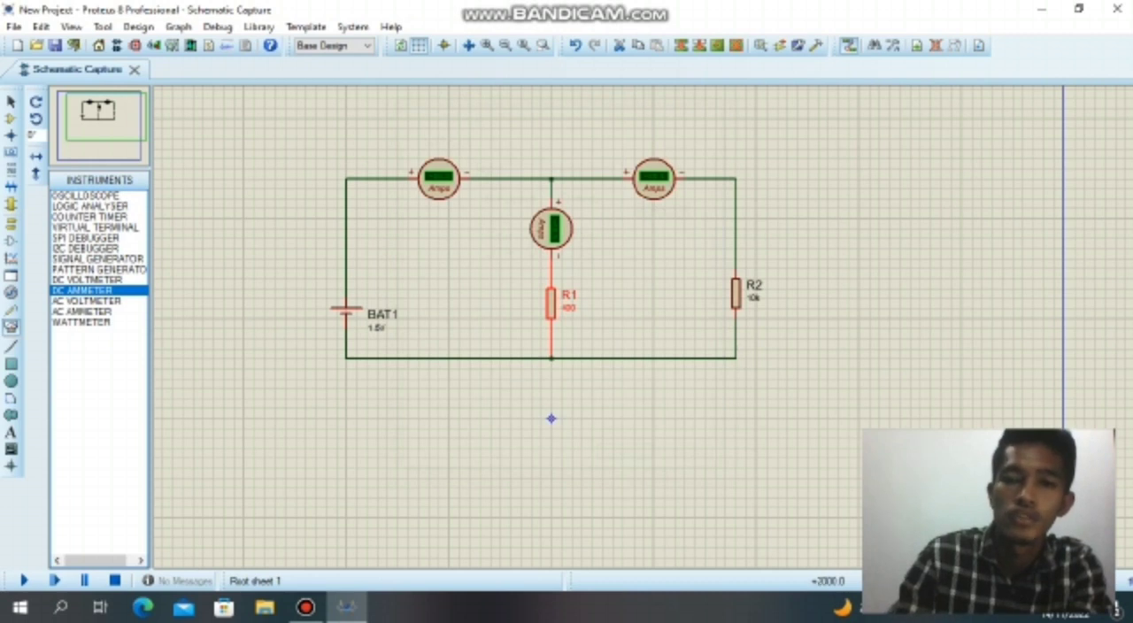
# Set the resistance of R2 to 500.
pyautogui.doubleClick(753, 298)
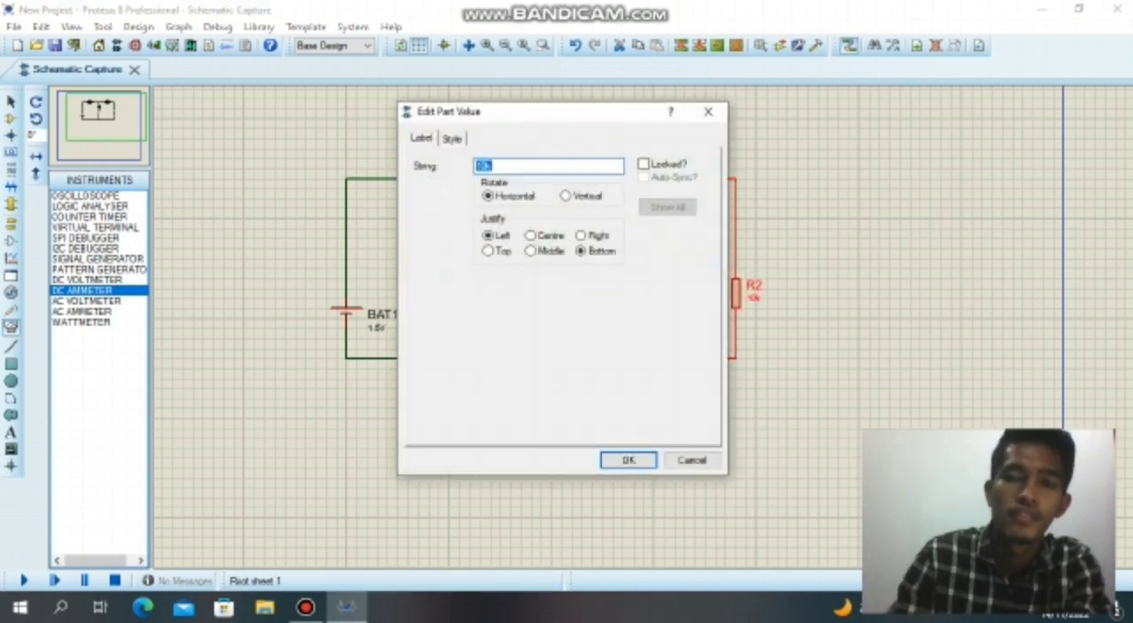
pyautogui.write('500')
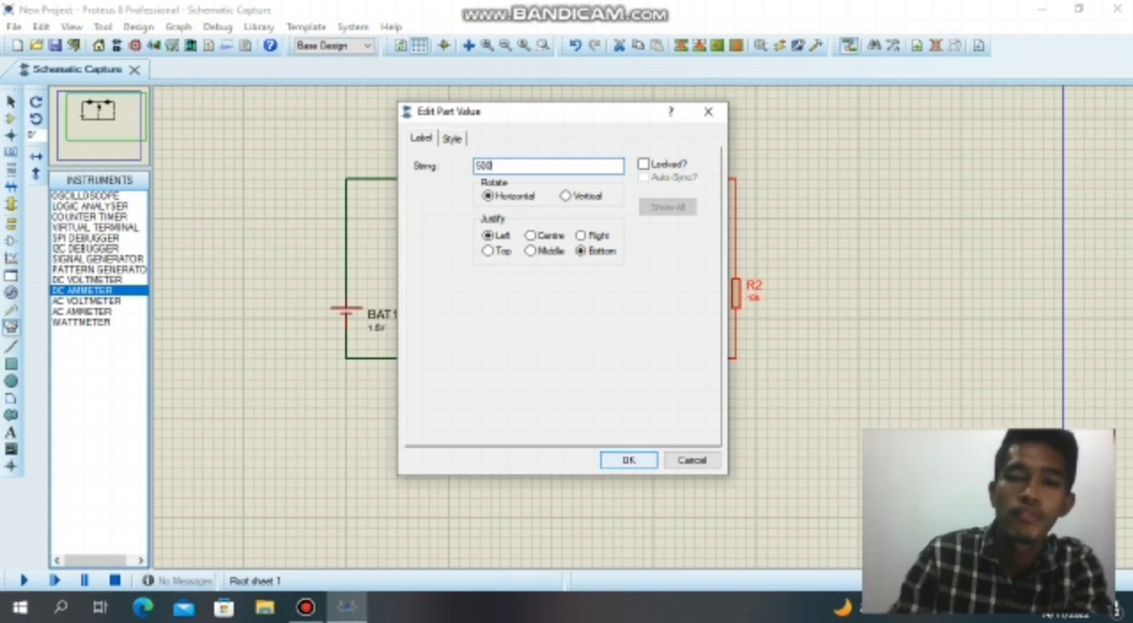
pyautogui.press('Return')
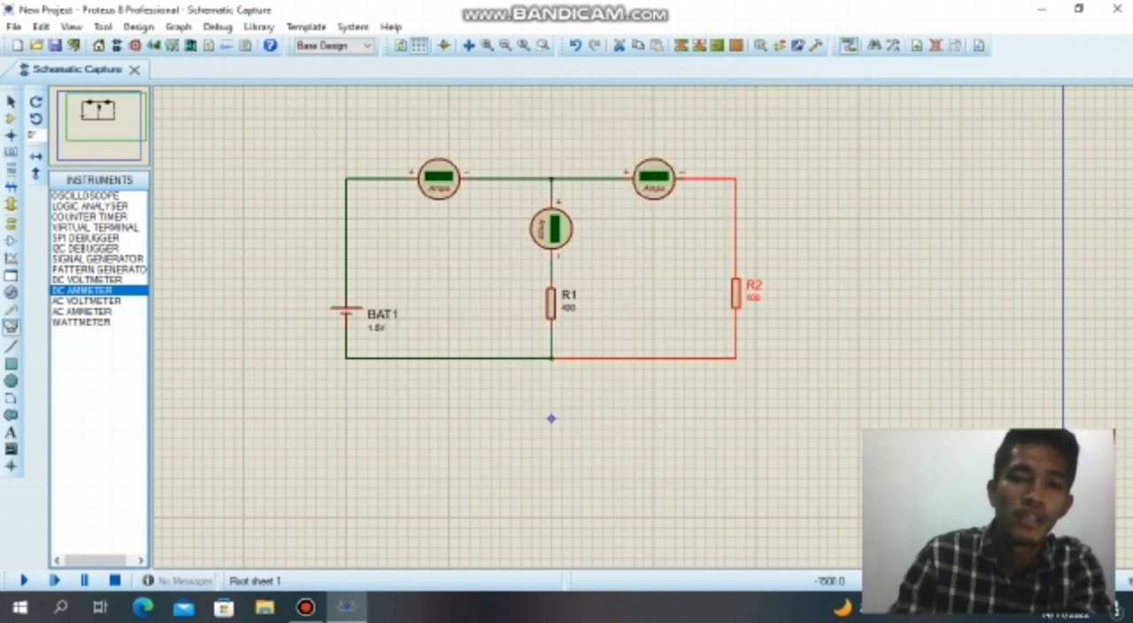
# Set the voltage of BAT1 to 6 and run the circuit simulation.
pyautogui.doubleClick(376, 326)
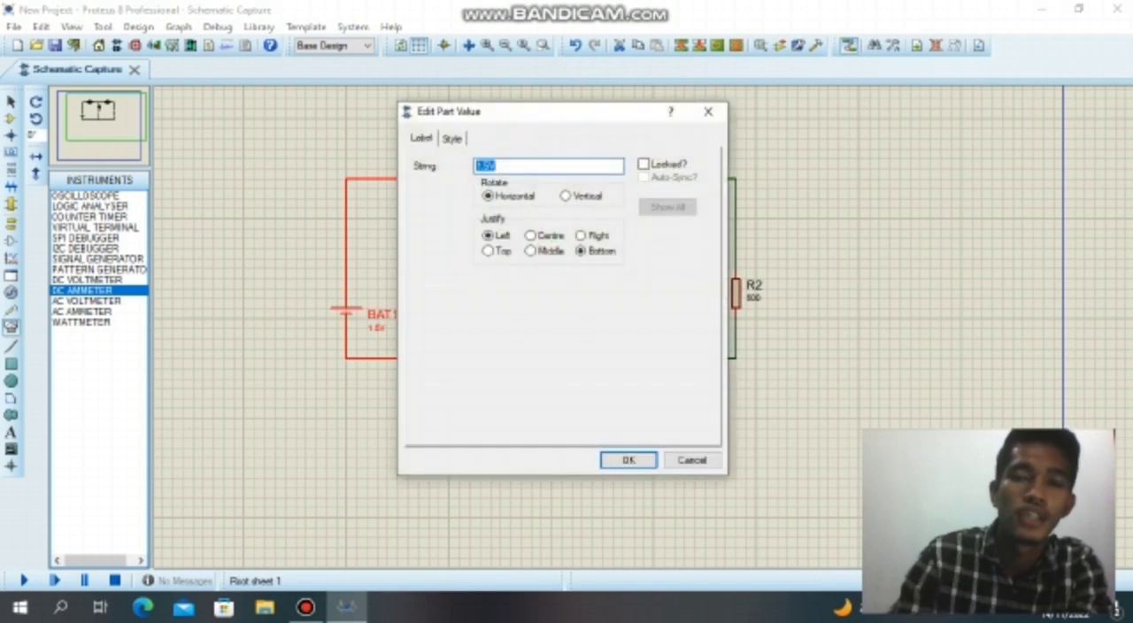
pyautogui.write('6')
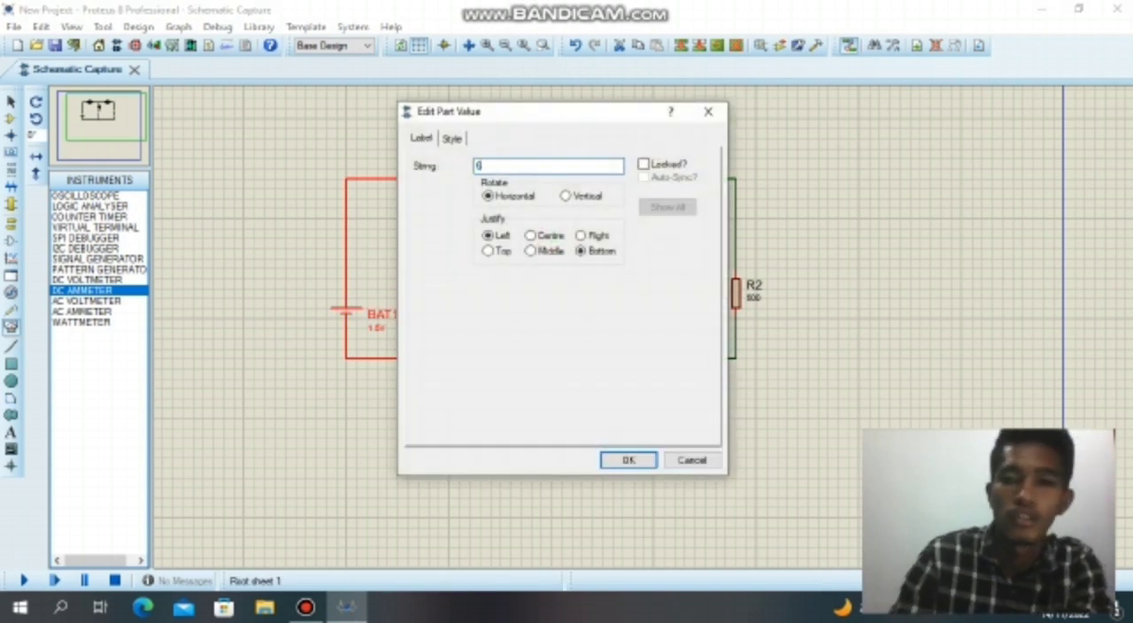
pyautogui.press('Return')
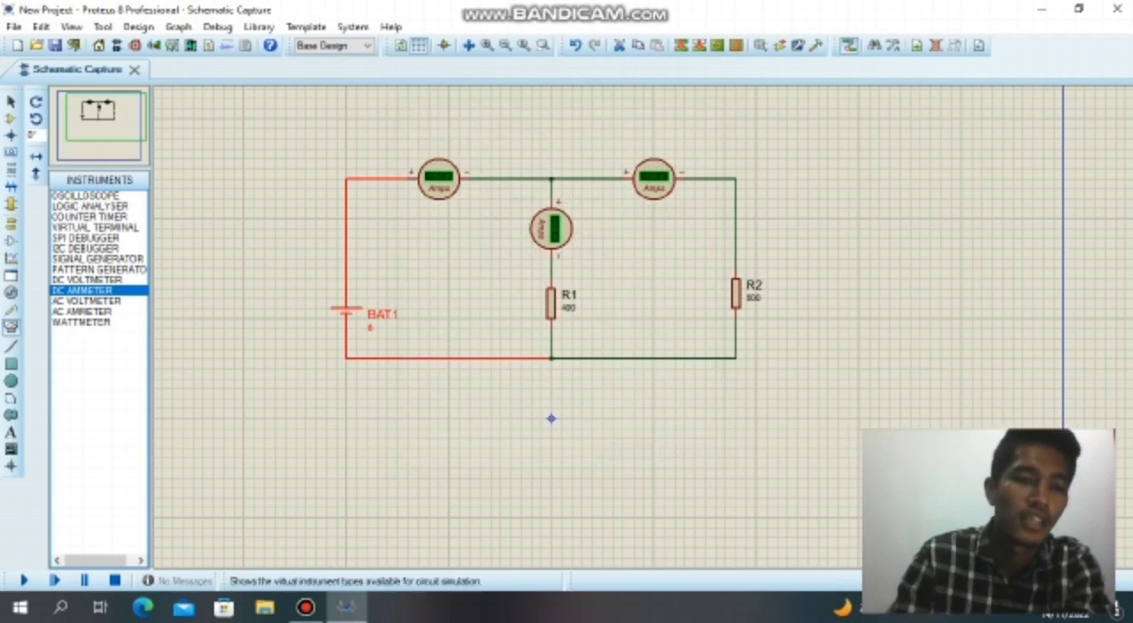
pyautogui.click(23, 581)
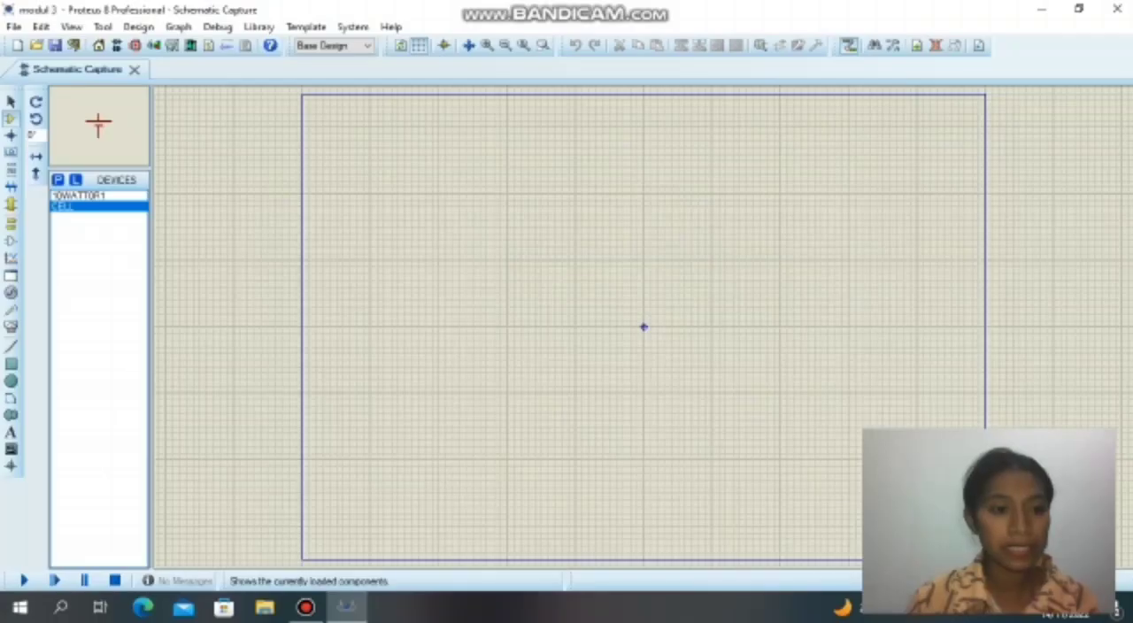
# In the modul 3 schematic, place three 10WATT0R1 resistors: R1 and R2 in a horizontal row, and R3 below between them, rotated vertical.
pyautogui.click(80, 196)
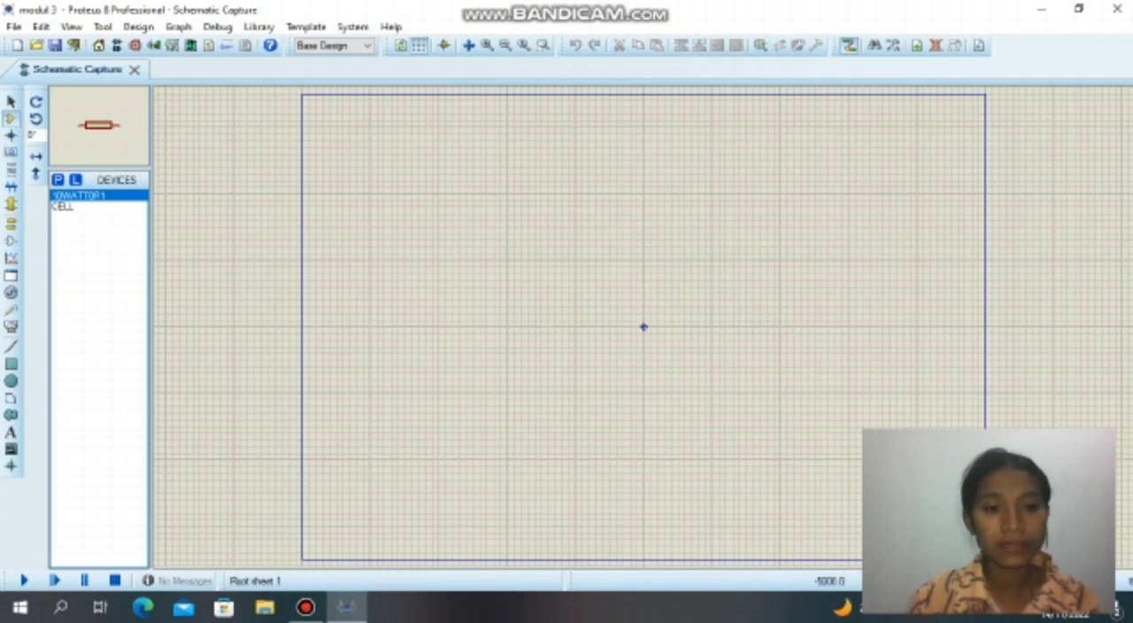
pyautogui.click(458, 213)
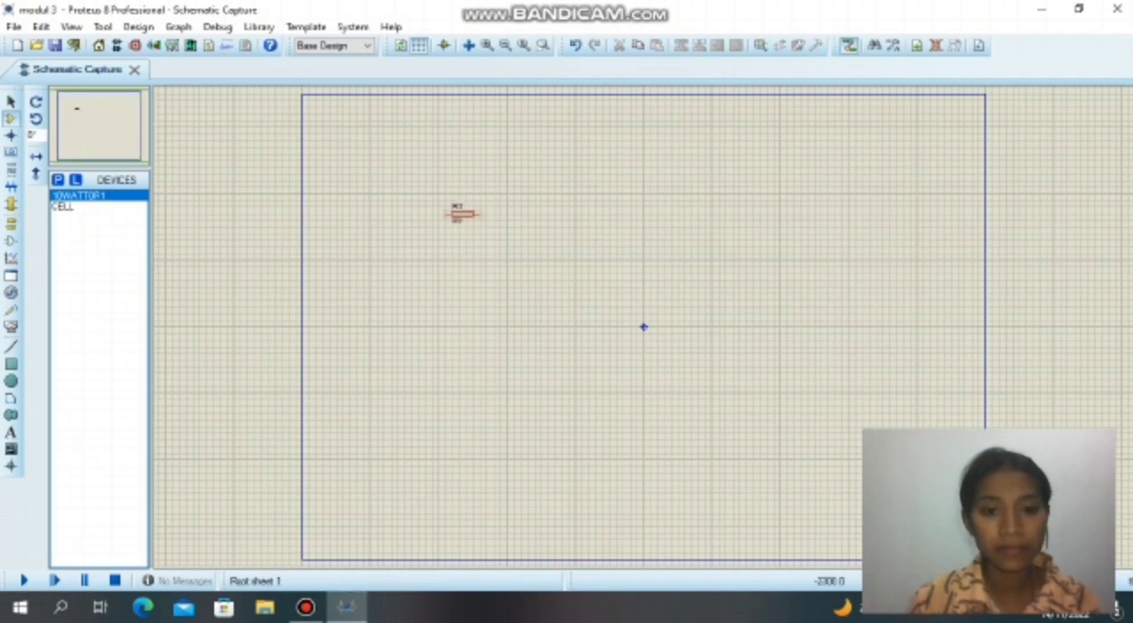
pyautogui.click(587, 219)
pyautogui.rightClick(592, 220)
pyautogui.click(659, 194)
pyautogui.click(592, 213)
pyautogui.click(530, 259)
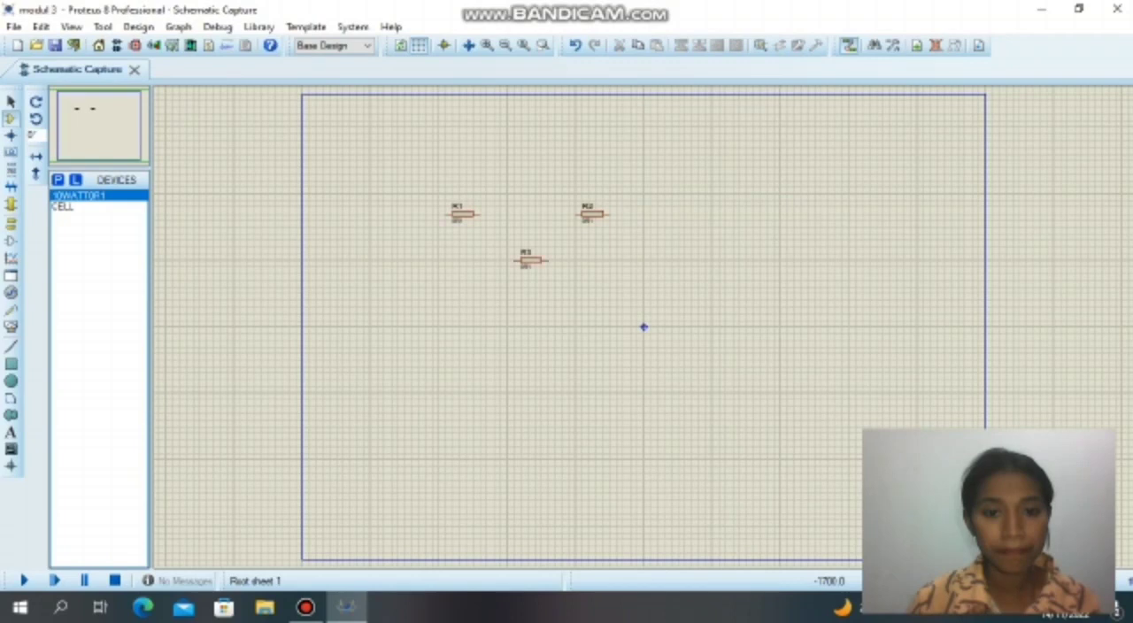
pyautogui.rightClick(530, 259)
pyautogui.click(610, 218)
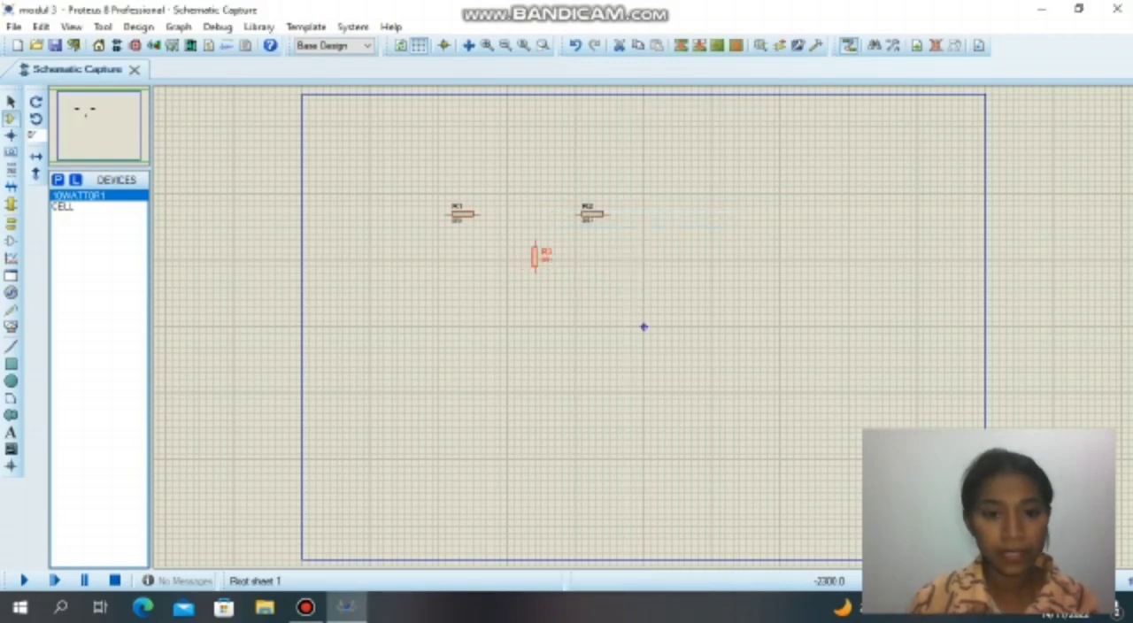
# Wire R1 to R2 and connect the upper end of R3 to the middle of that wire.
pyautogui.click(480, 214)
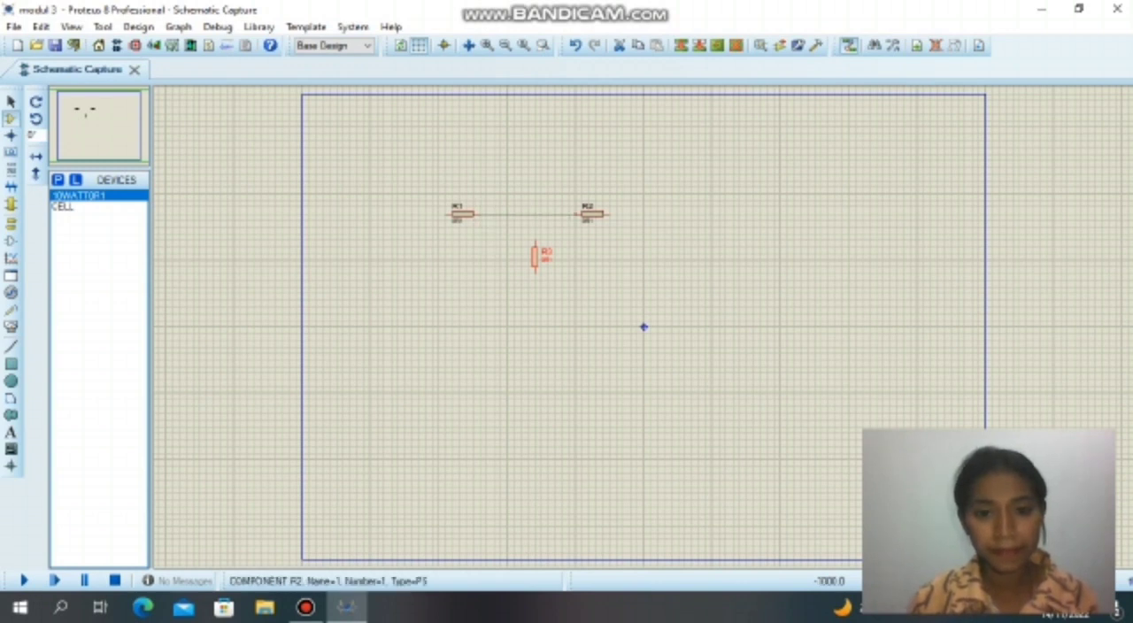
pyautogui.click(575, 214)
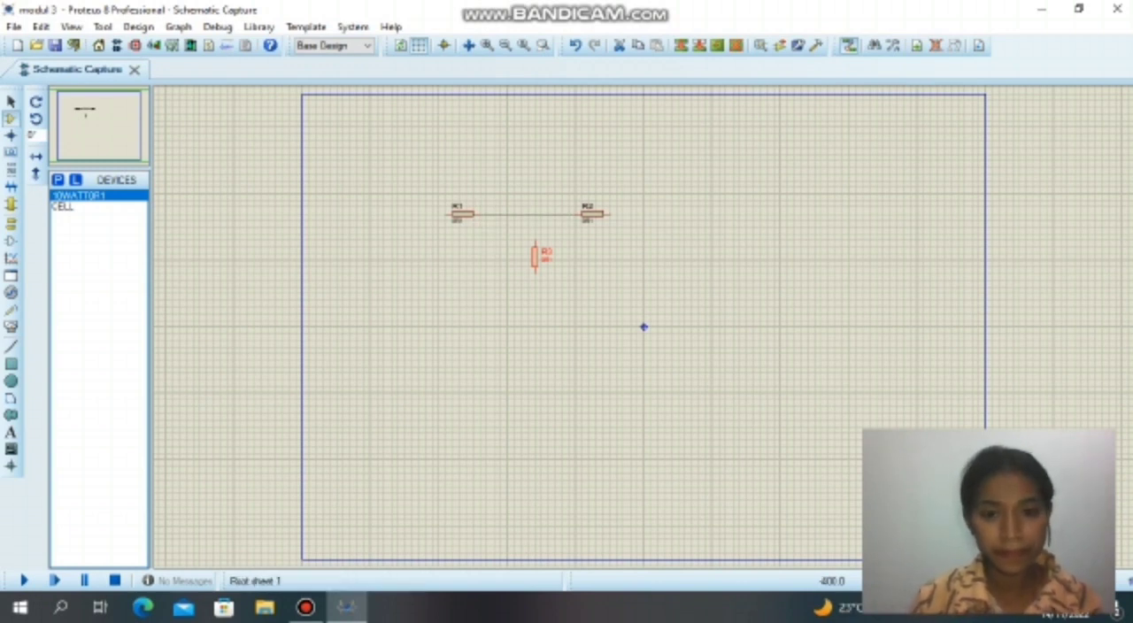
pyautogui.click(535, 214)
pyautogui.doubleClick(534, 242)
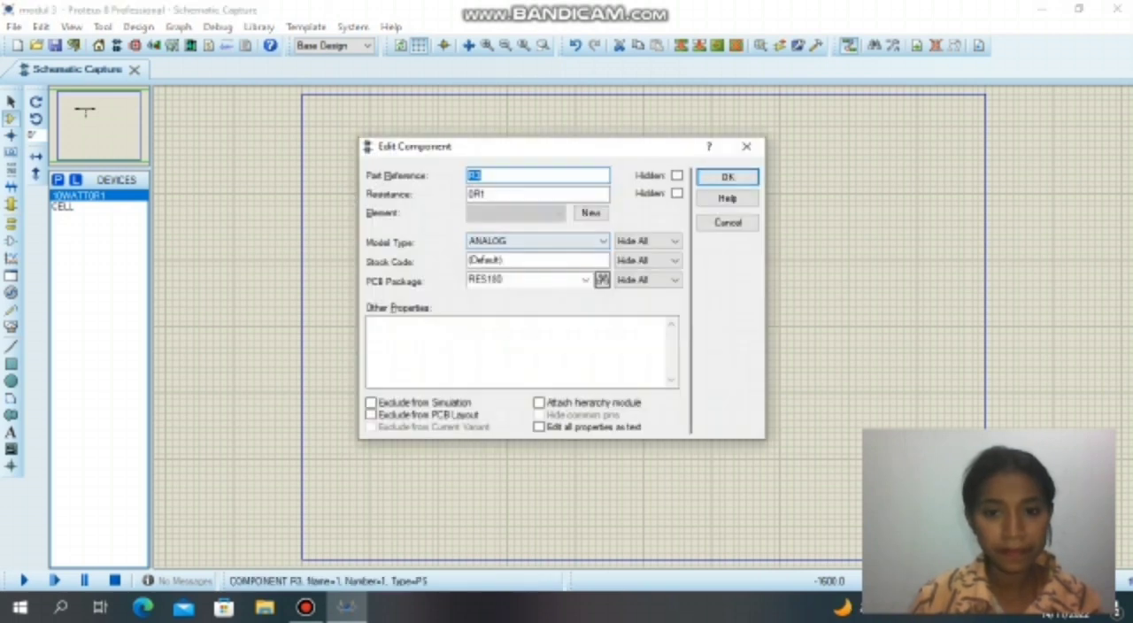
pyautogui.click(728, 177)
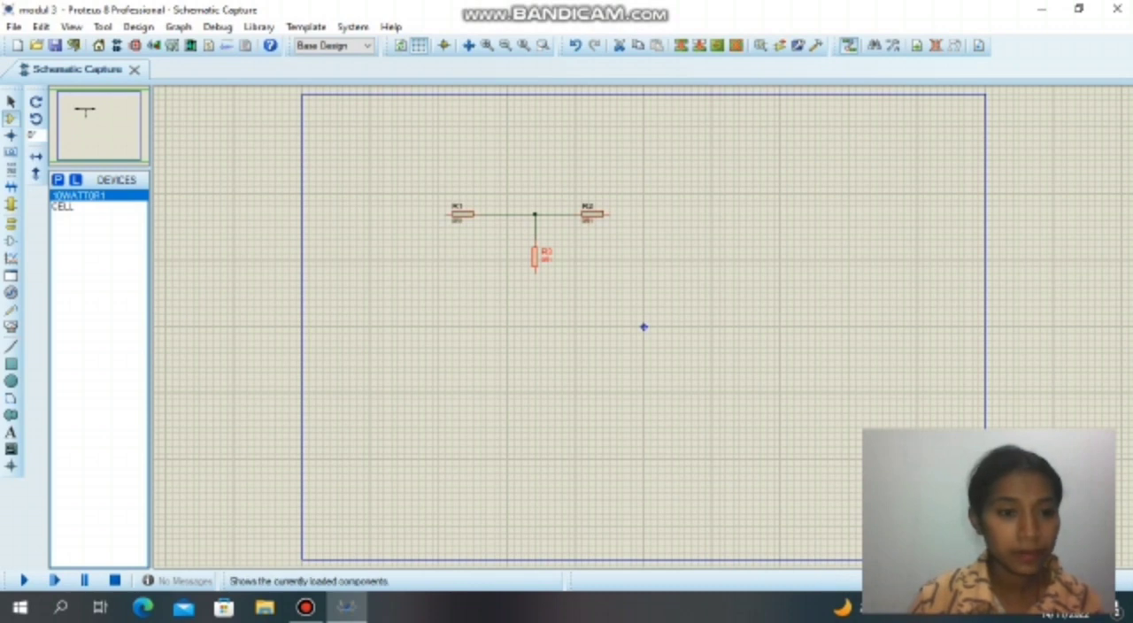
# Place a CELL battery below R1 and wire it between the free end of R1 and the lower end of R3.
pyautogui.click(87, 207)
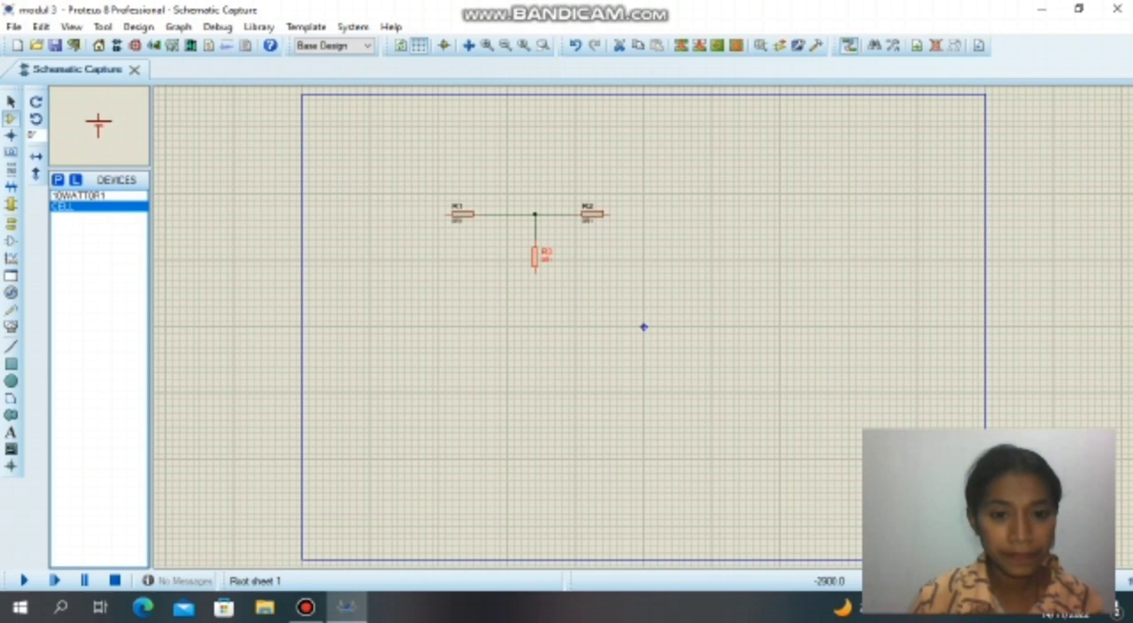
pyautogui.click(445, 303)
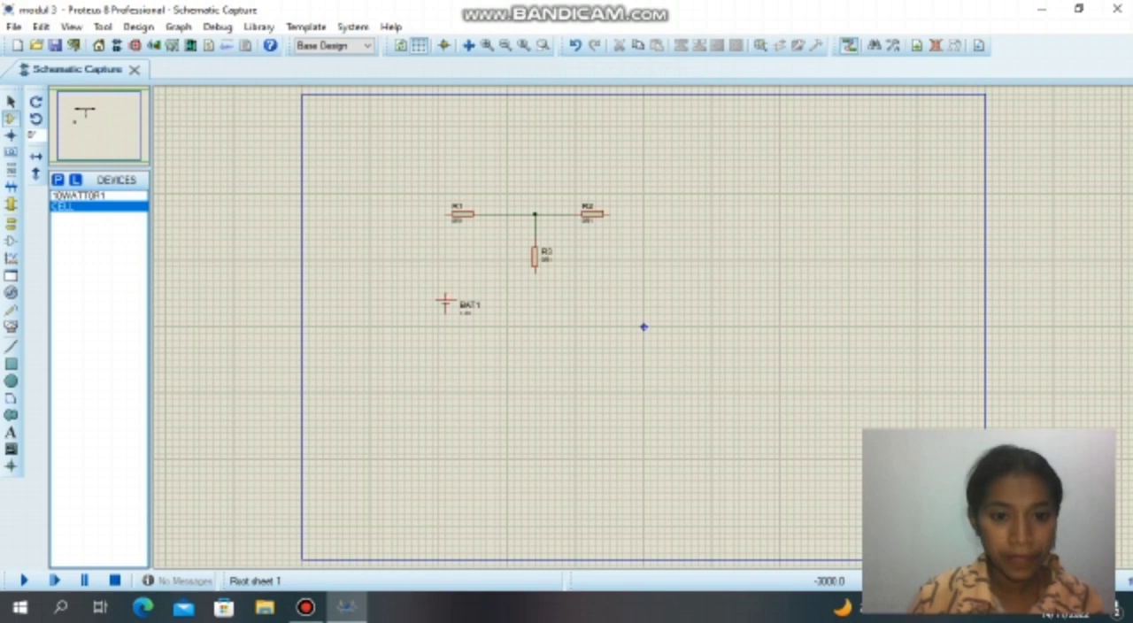
pyautogui.click(445, 215)
pyautogui.click(445, 294)
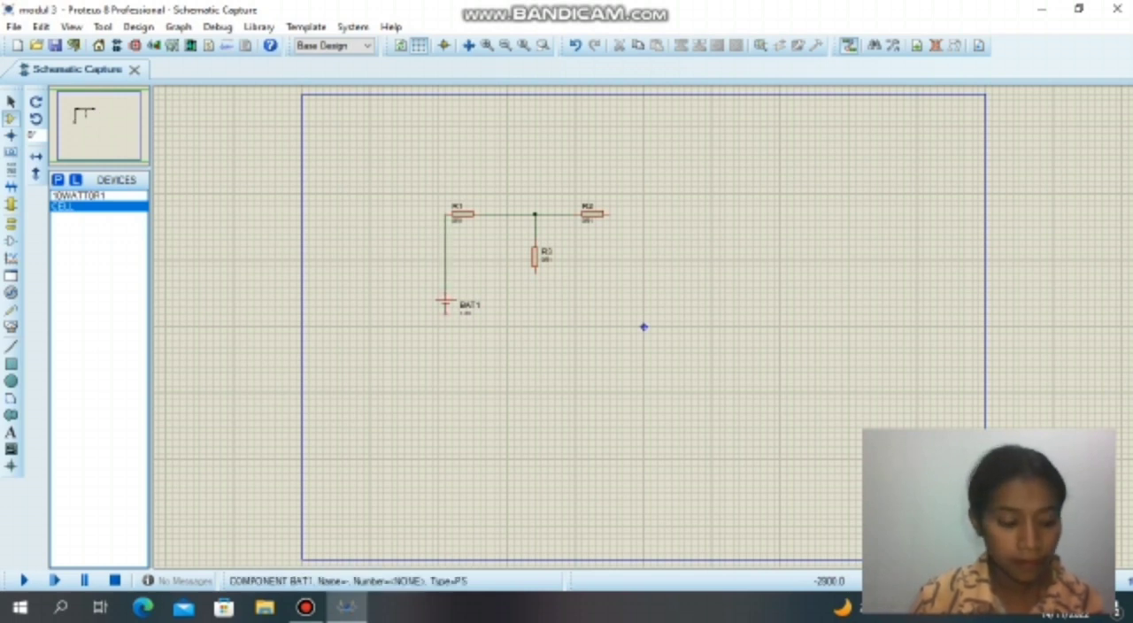
pyautogui.click(445, 321)
pyautogui.click(535, 271)
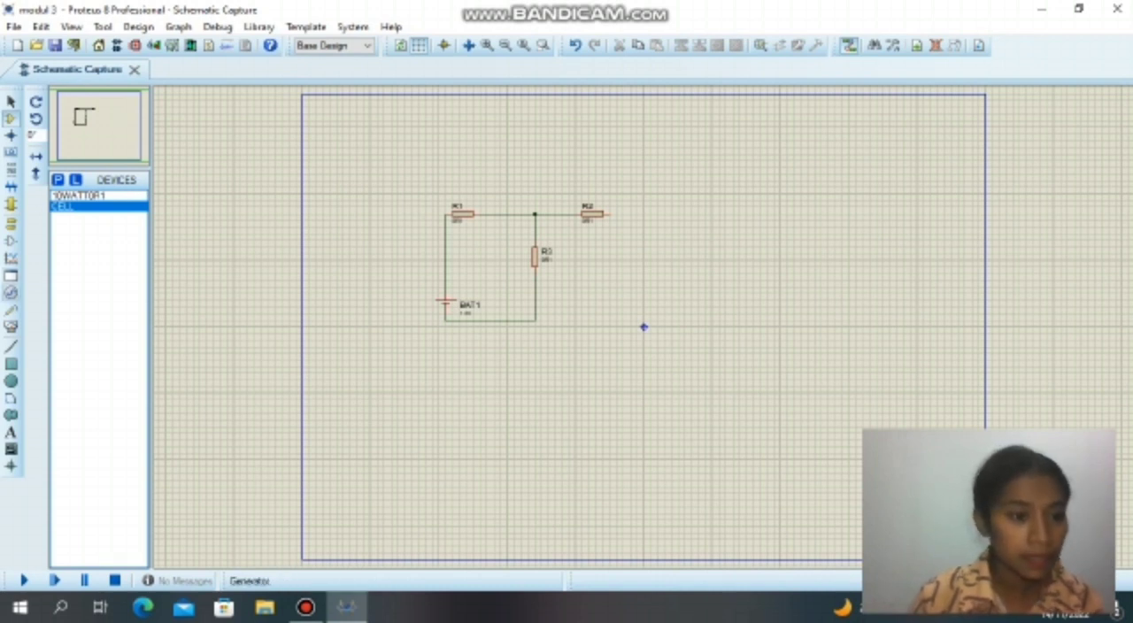
# Place a DC voltmeter to the right of R3, below the free end of R2.
pyautogui.click(11, 326)
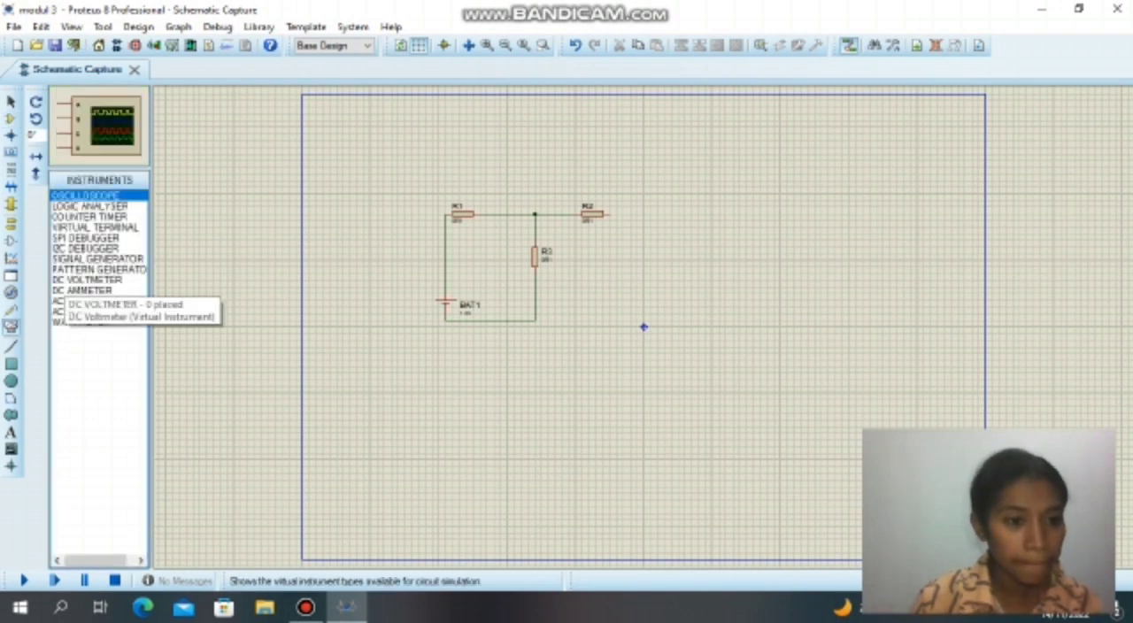
pyautogui.click(66, 281)
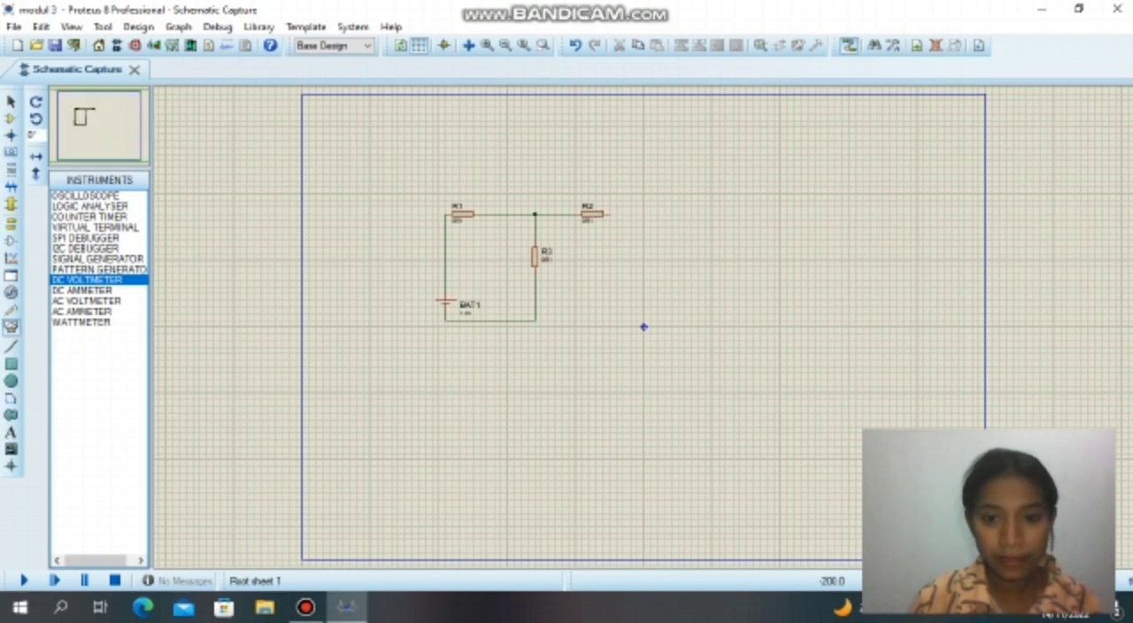
pyautogui.click(630, 279)
pyautogui.doubleClick(630, 280)
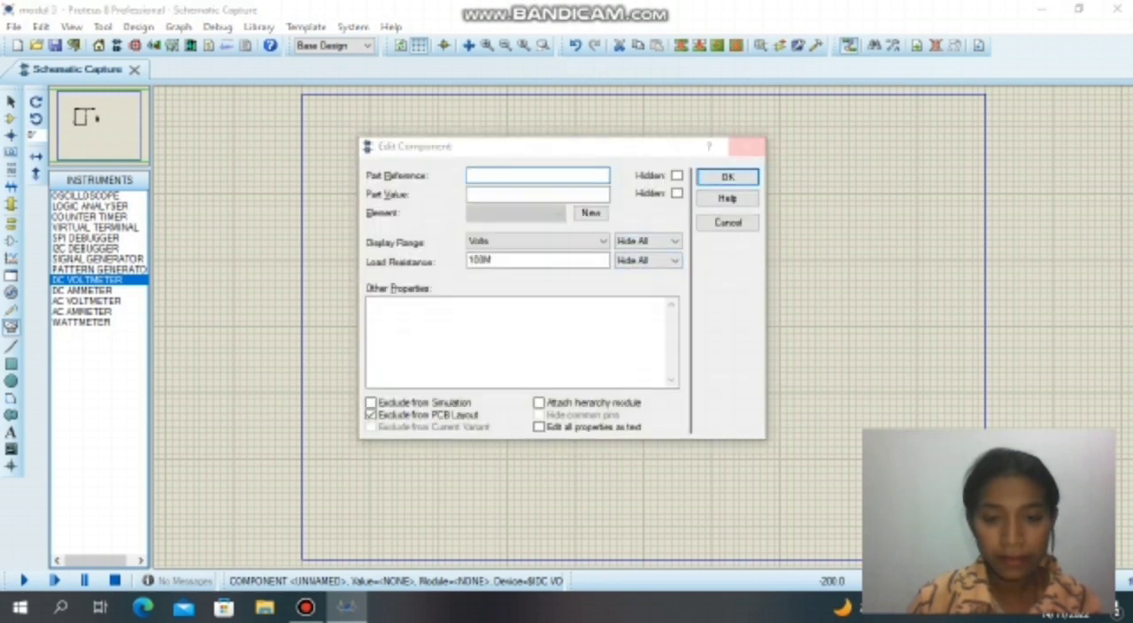
pyautogui.click(747, 146)
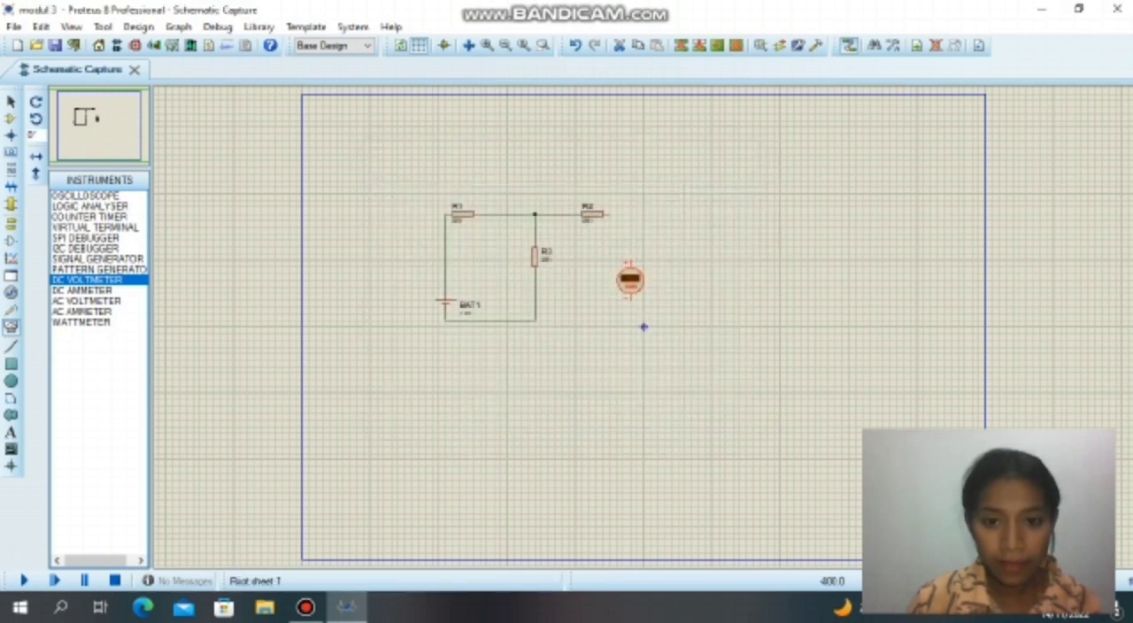
# Wire the voltmeter's positive terminal to the free end of R2 and its negative terminal to the bottom return wire.
pyautogui.click(631, 261)
pyautogui.click(631, 301)
pyautogui.click(535, 320)
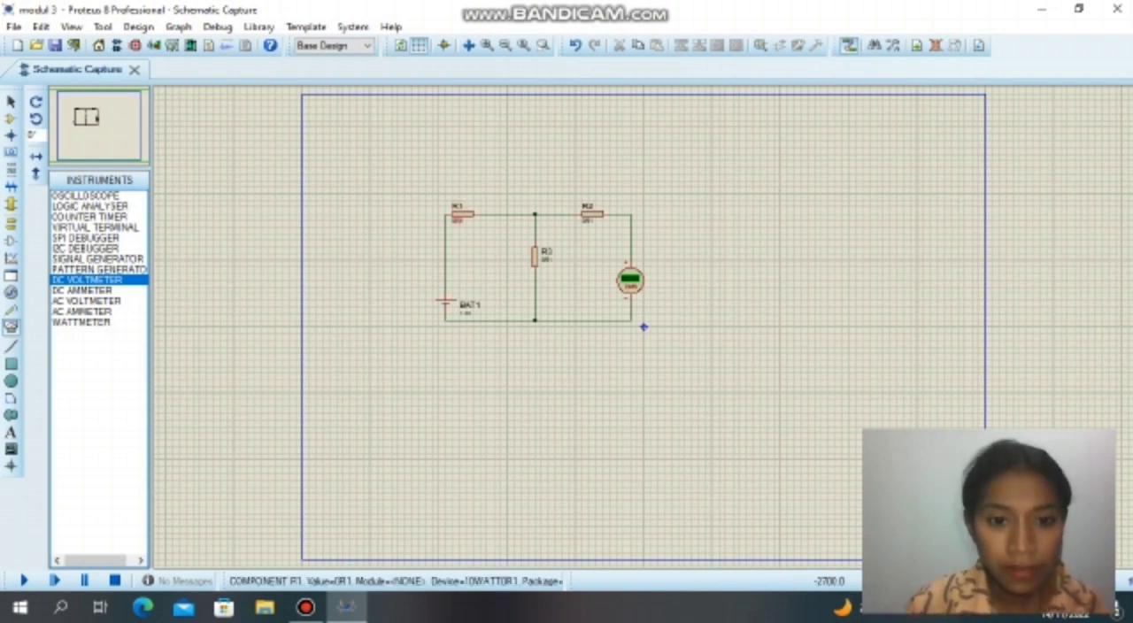
# Set the resistance of R1 to 100.
pyautogui.doubleClick(457, 207)
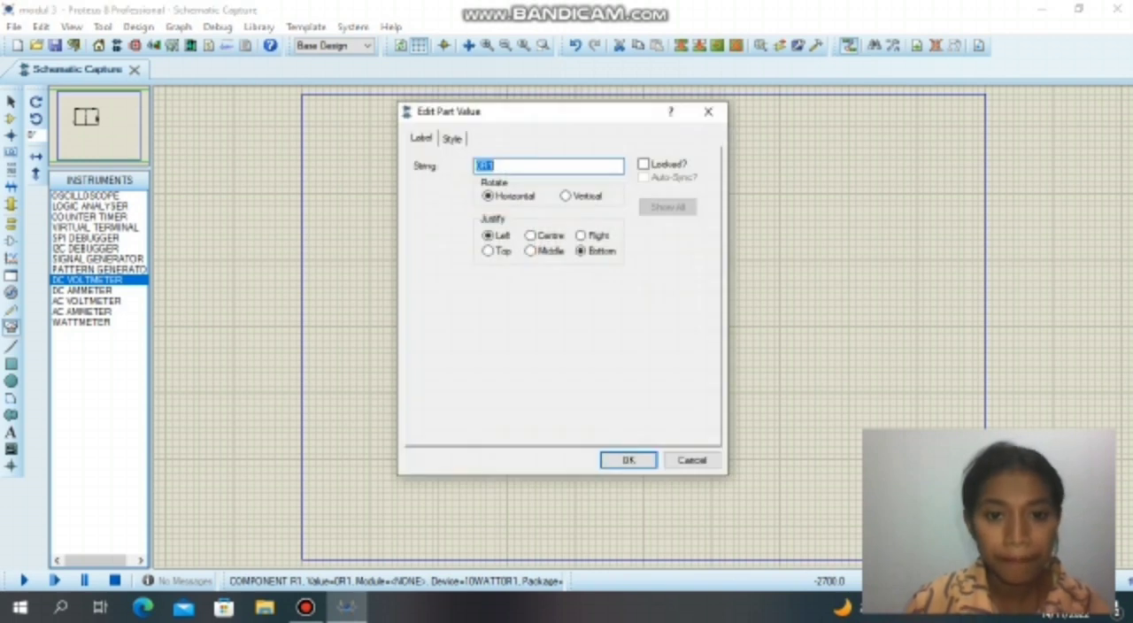
pyautogui.click(495, 166)
pyautogui.press('BackSpace')
pyautogui.press('BackSpace')
pyautogui.press('BackSpace')
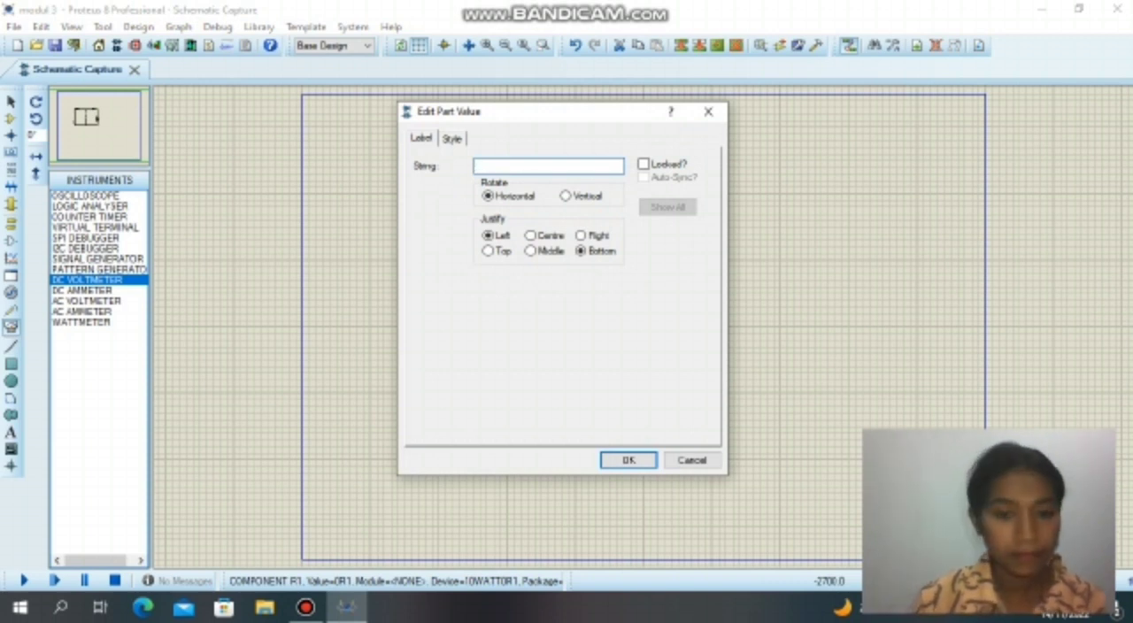
pyautogui.write('100')
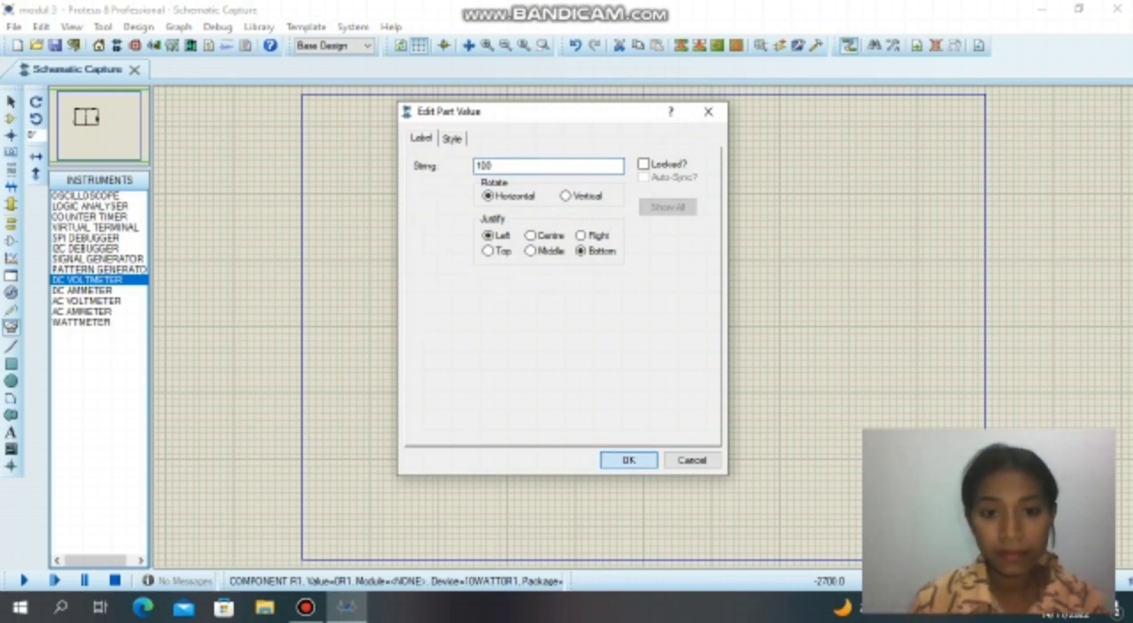
pyautogui.click(629, 459)
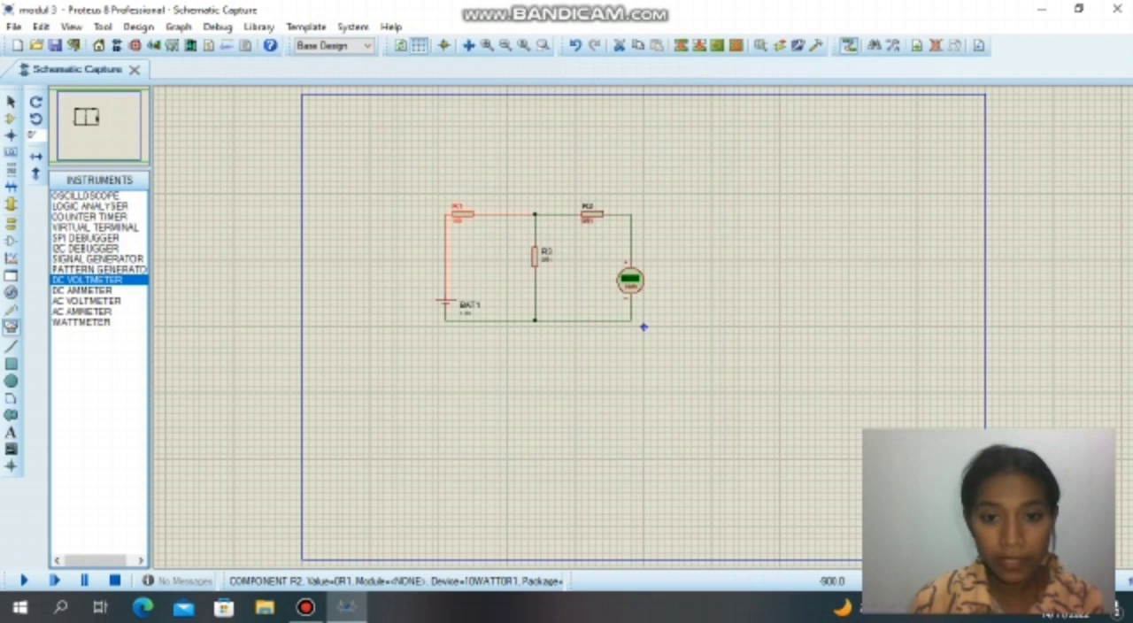
# Set the resistance of R2 in the modul 3 circuit to 500.
pyautogui.doubleClick(587, 221)
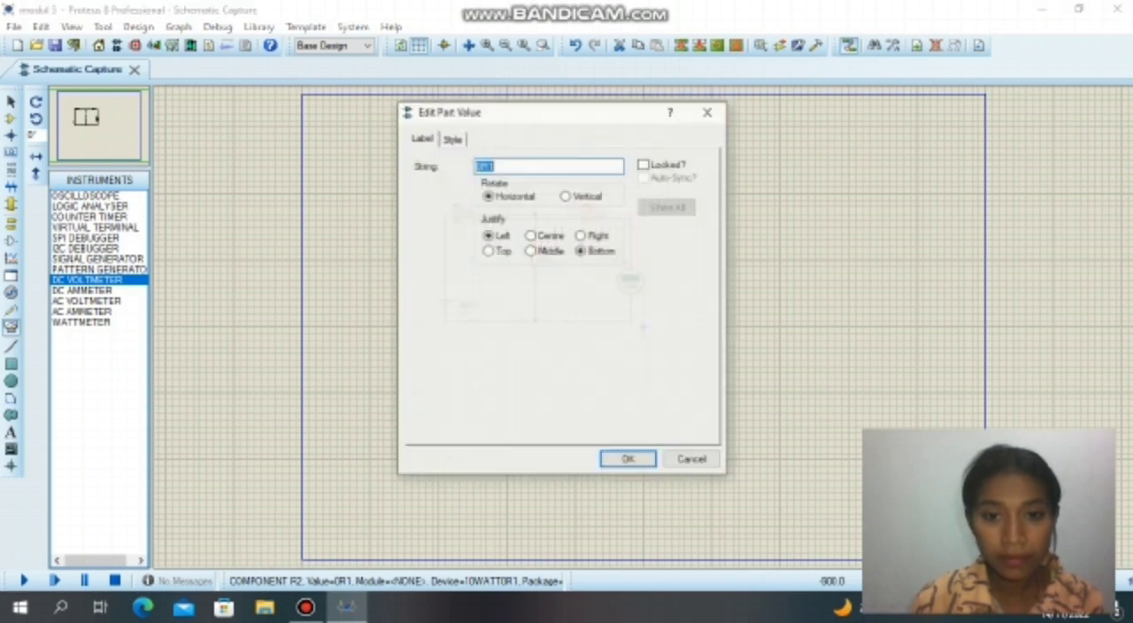
pyautogui.press('BackSpace')
pyautogui.write('5')
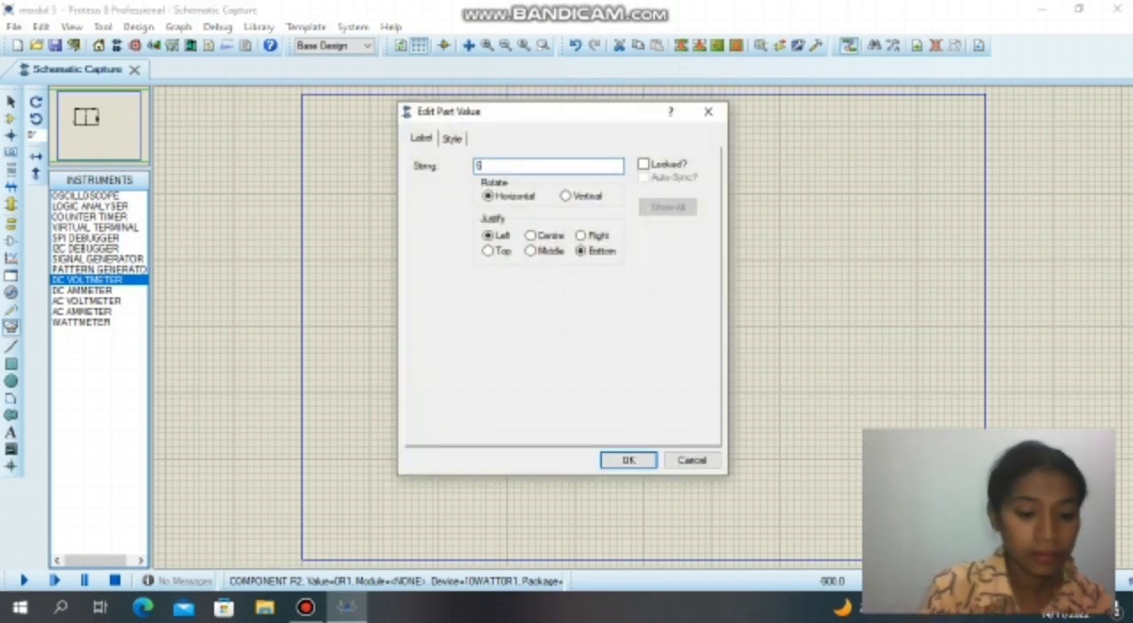
pyautogui.write('00')
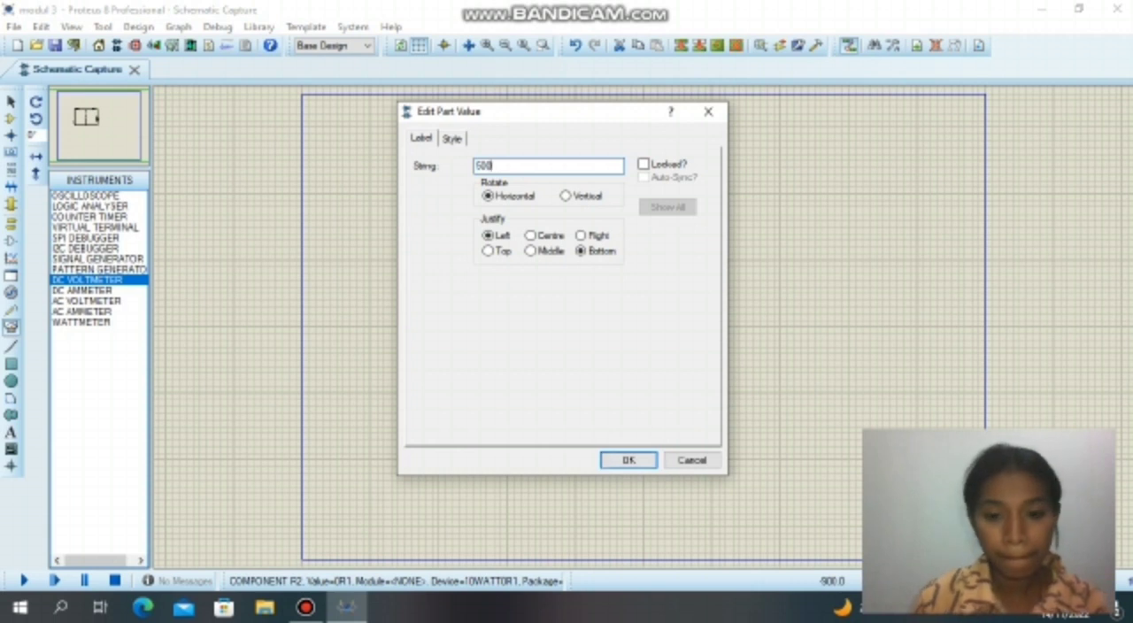
pyautogui.press('Return')
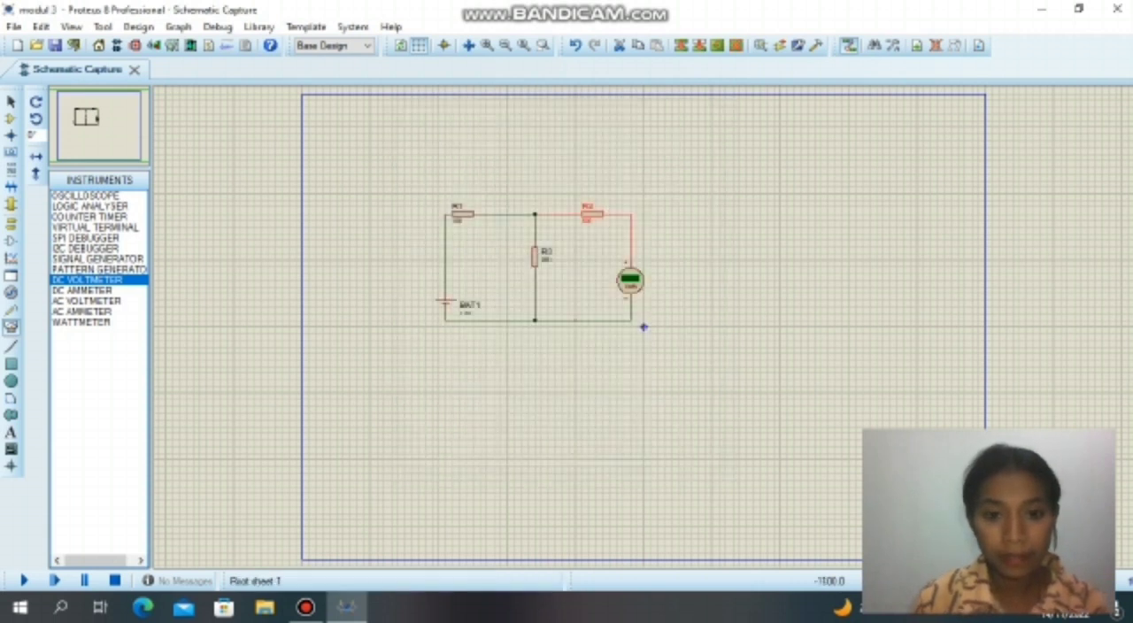
# Set the resistance of R3 to 300.
pyautogui.click(548, 259)
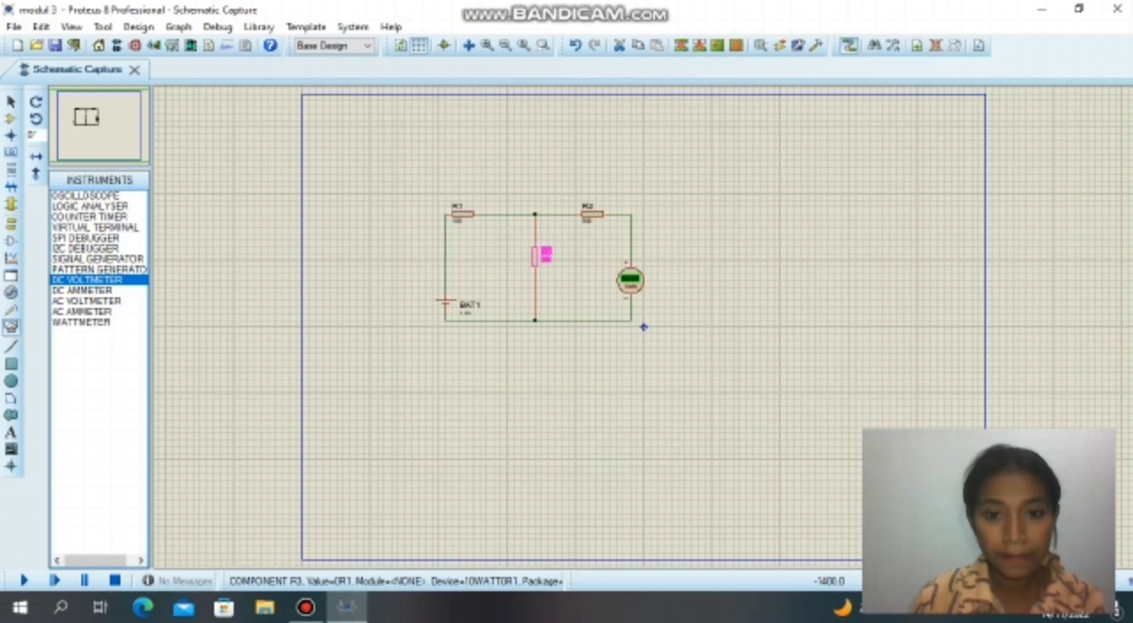
pyautogui.doubleClick(547, 259)
pyautogui.press('BackSpace')
pyautogui.write('300')
pyautogui.press('BackSpace')
pyautogui.write('0')
pyautogui.press('Return')
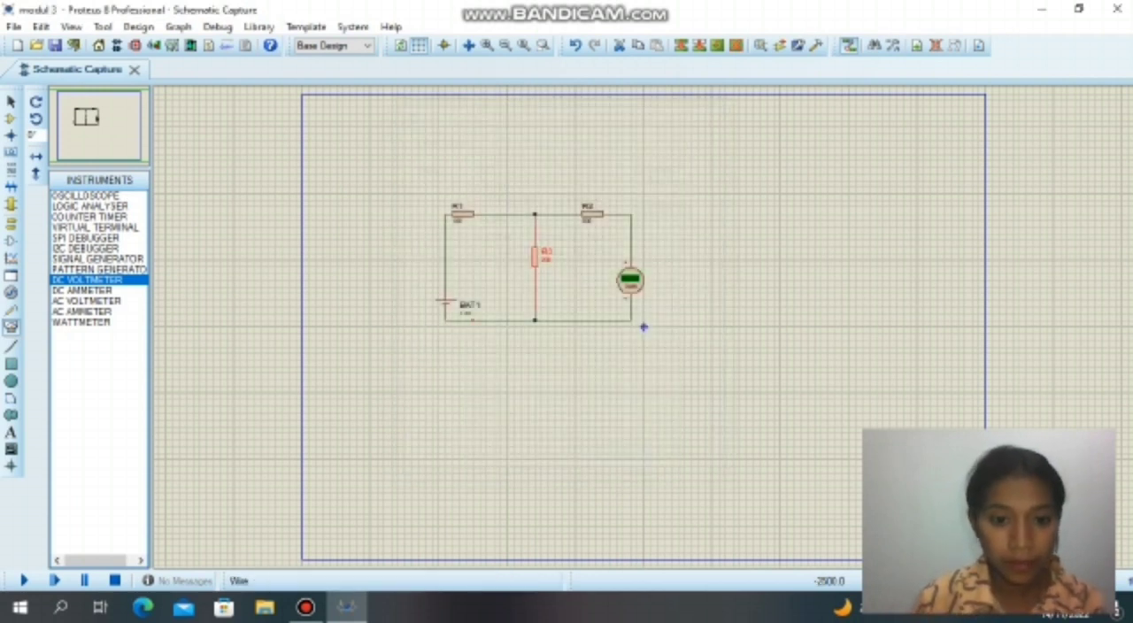
# Set the value of battery BAT1 in the modul 3 circuit to 6.
pyautogui.click(466, 312)
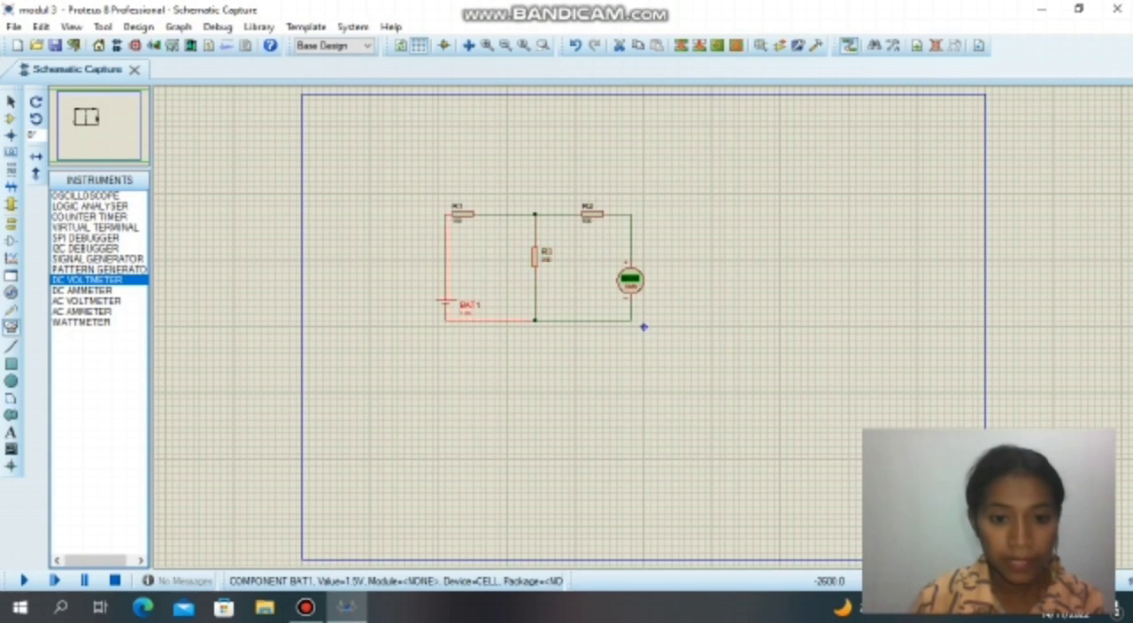
pyautogui.click(468, 312)
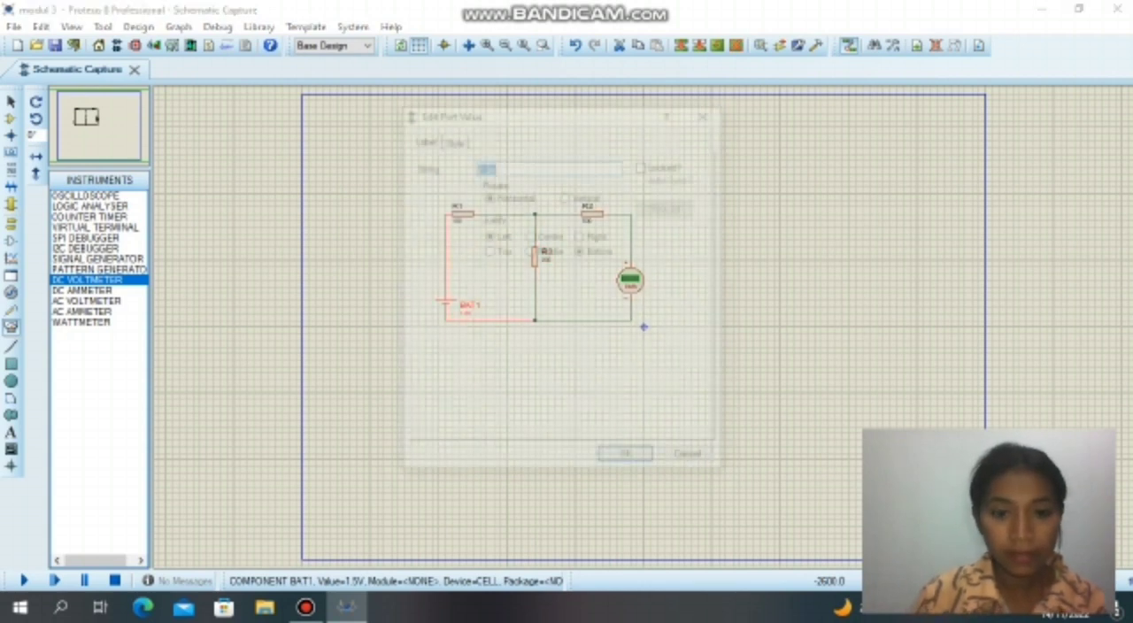
pyautogui.press('BackSpace')
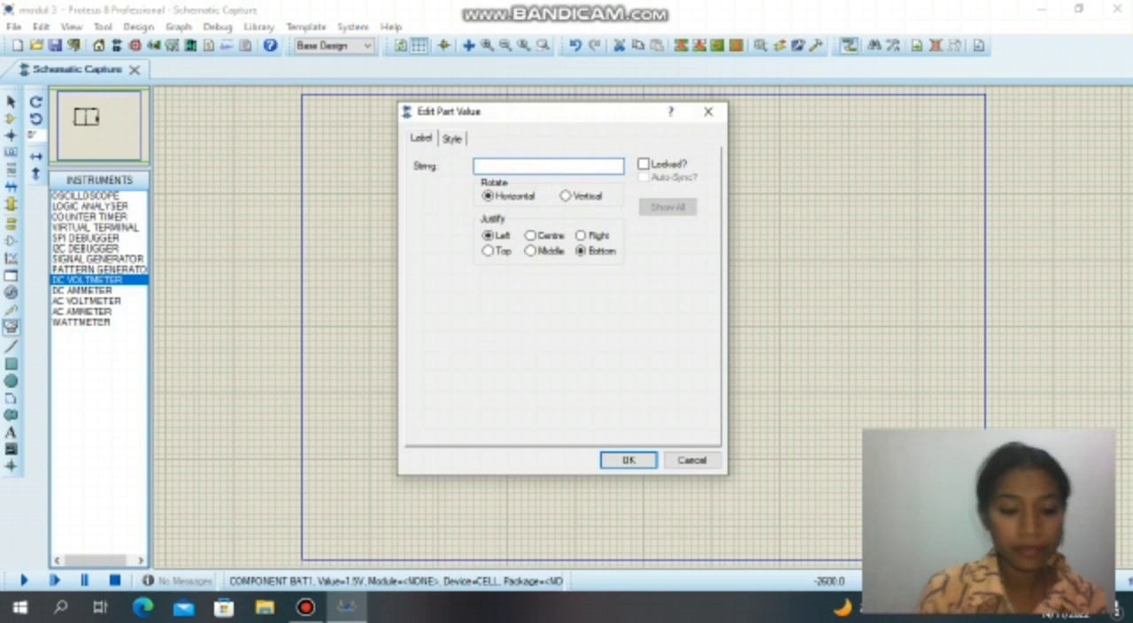
pyautogui.write('6')
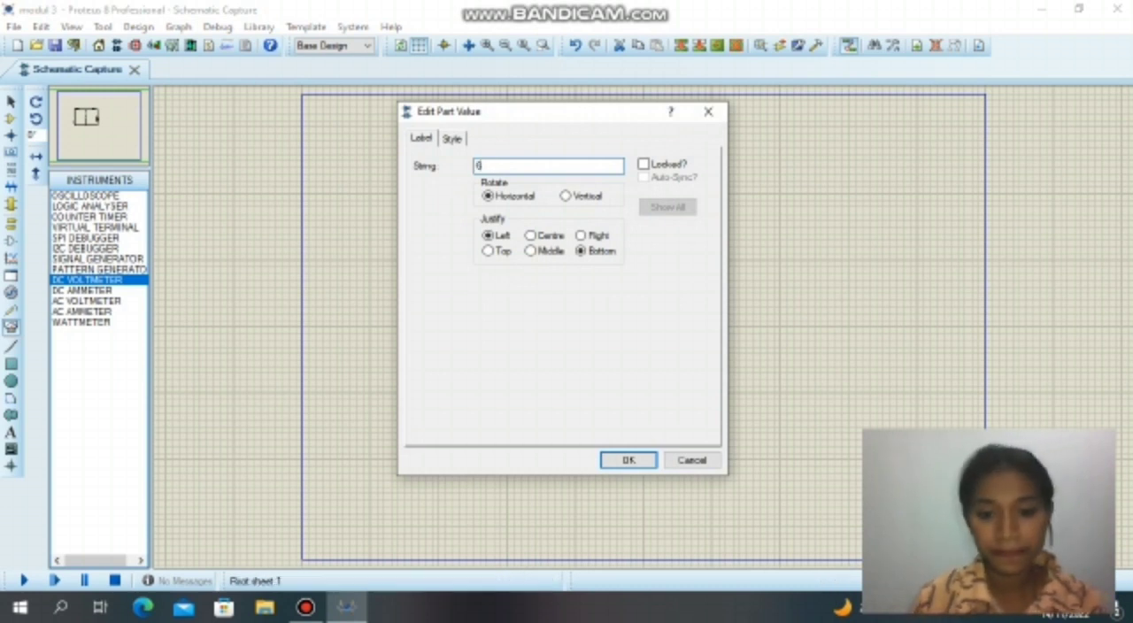
pyautogui.press('Return')
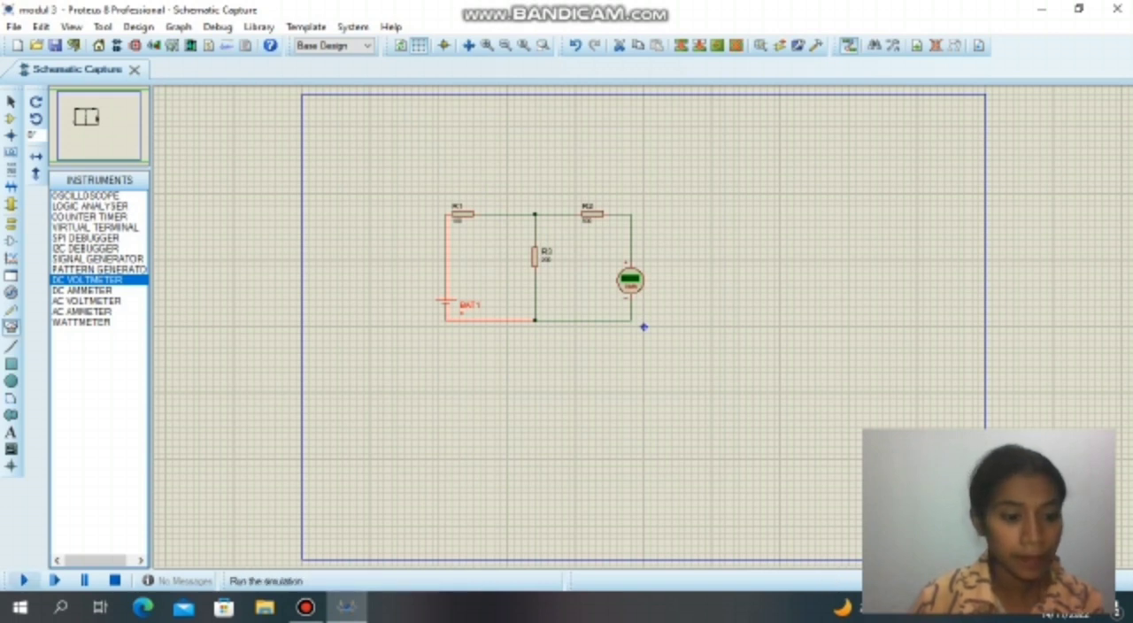
# Run the simulation of the modul 3 circuit and read the voltage on the DC voltmeter.
pyautogui.click(24, 581)
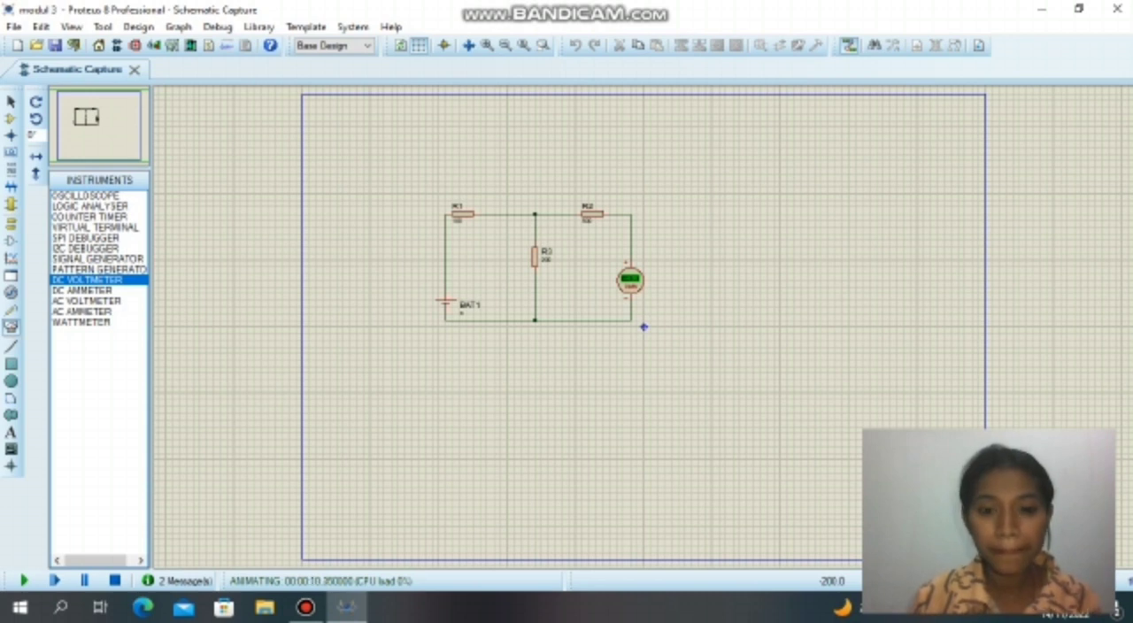
pyautogui.scroll(2, 644, 326)
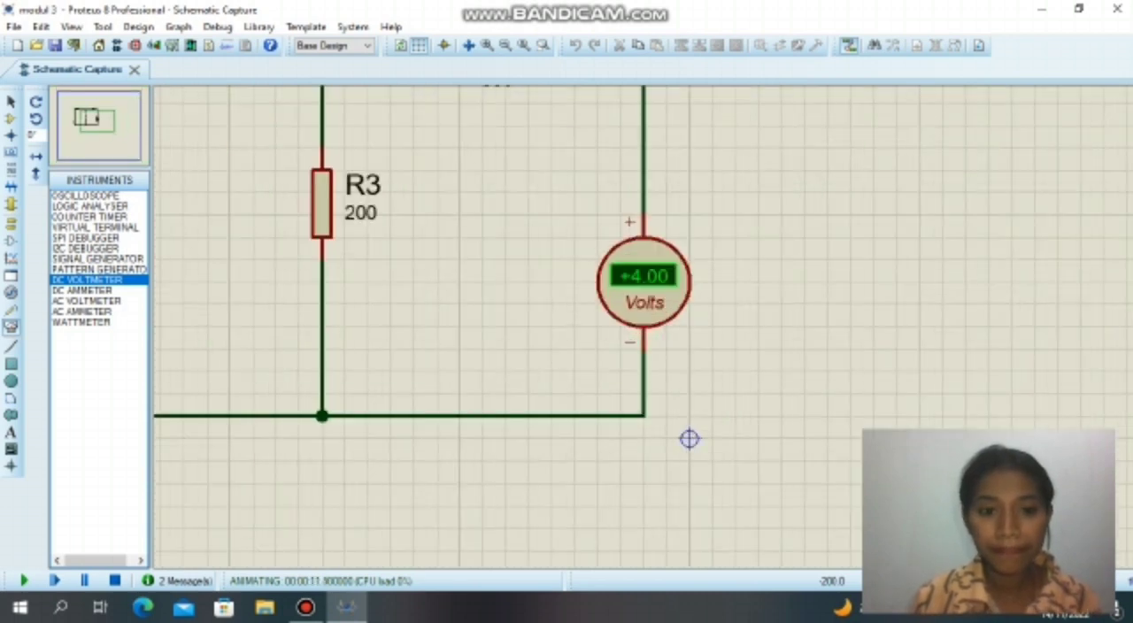
pyautogui.scroll(-2, 689, 439)
pyautogui.scroll(-1, 656, 359)
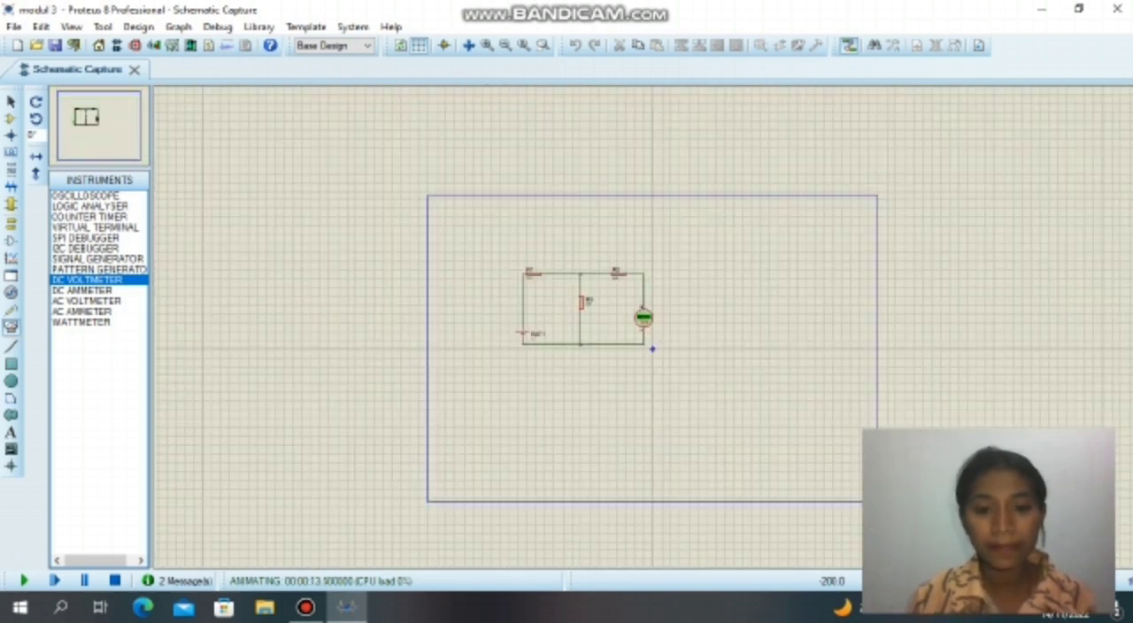